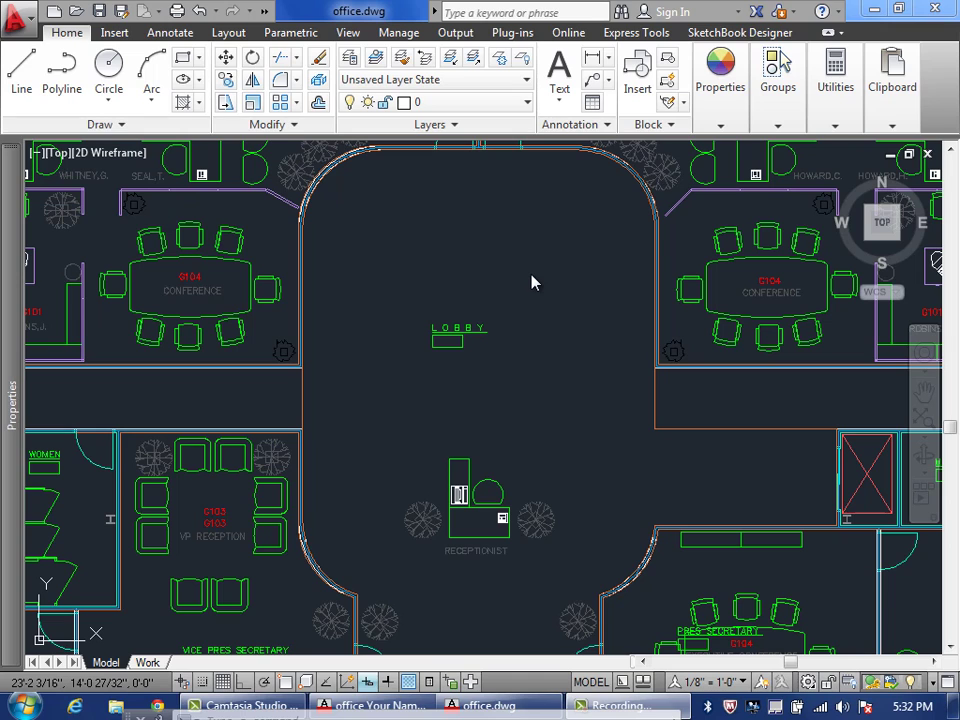
- Preview the finished lobby in office Your Name.dwg by selecting its conference table, then return to office.dwg
{"action": "key", "text": "ctrl+Tab"}
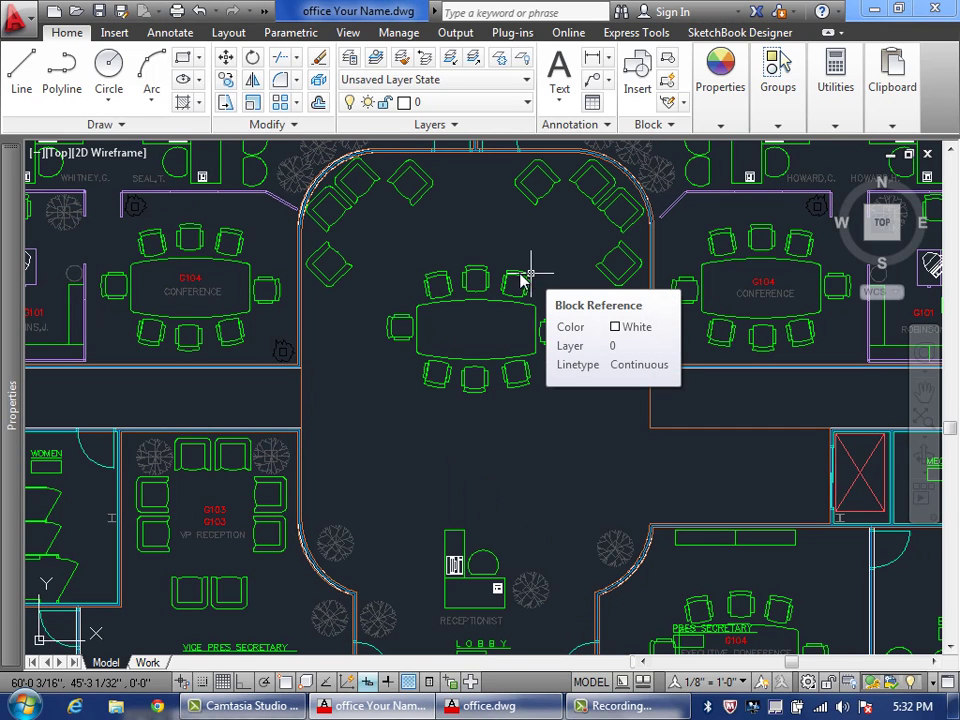
{"action": "left_click", "coordinate": [516, 281]}
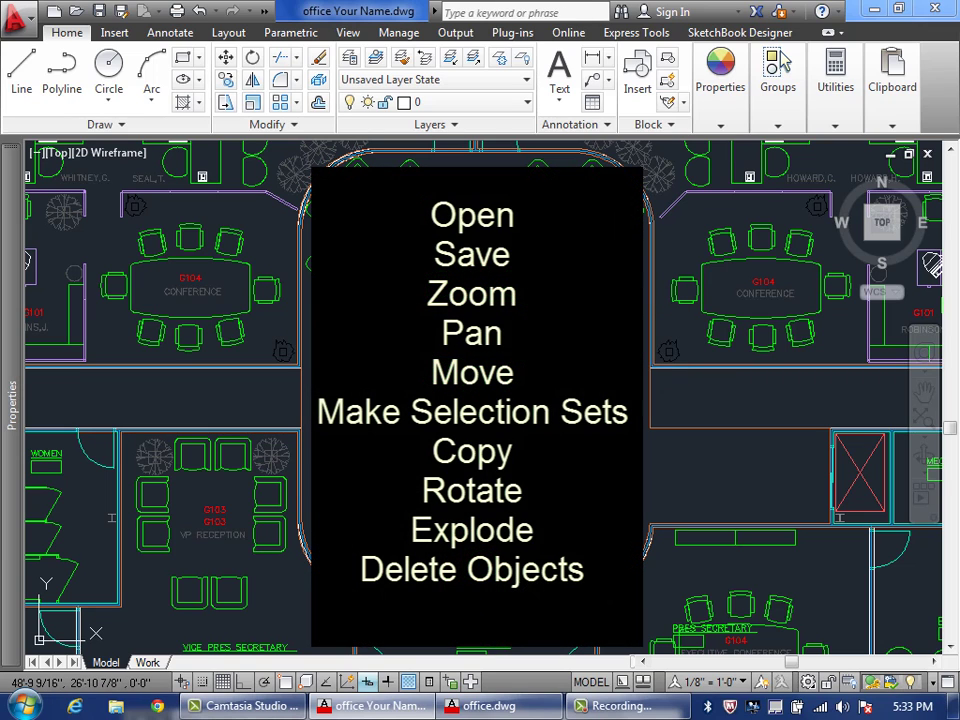
{"action": "key", "text": "ctrl+Tab"}
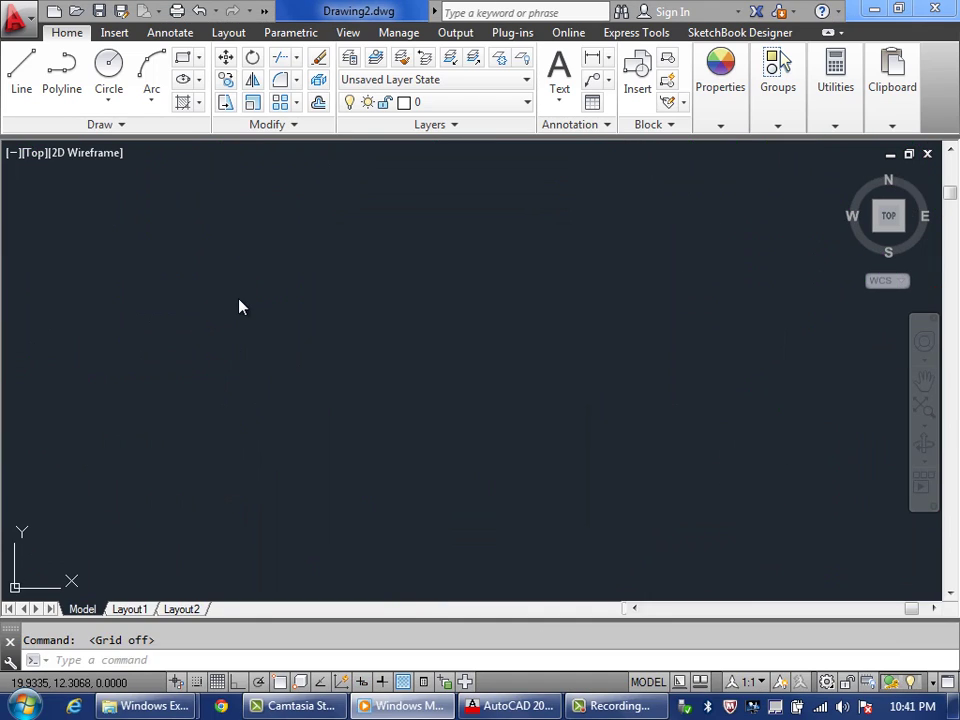
- Open office.dwg from C:\SAMPLE CAD FILES using the application menu's Open Drawing
{"action": "left_click", "coordinate": [29, 22]}
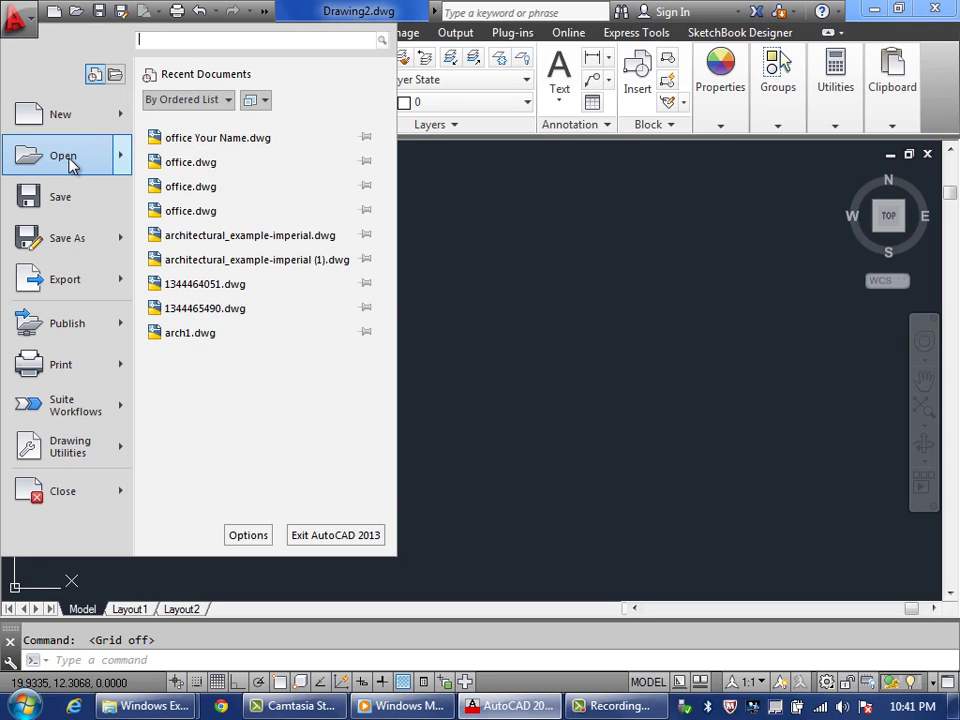
{"action": "mouse_move", "coordinate": [72, 165]}
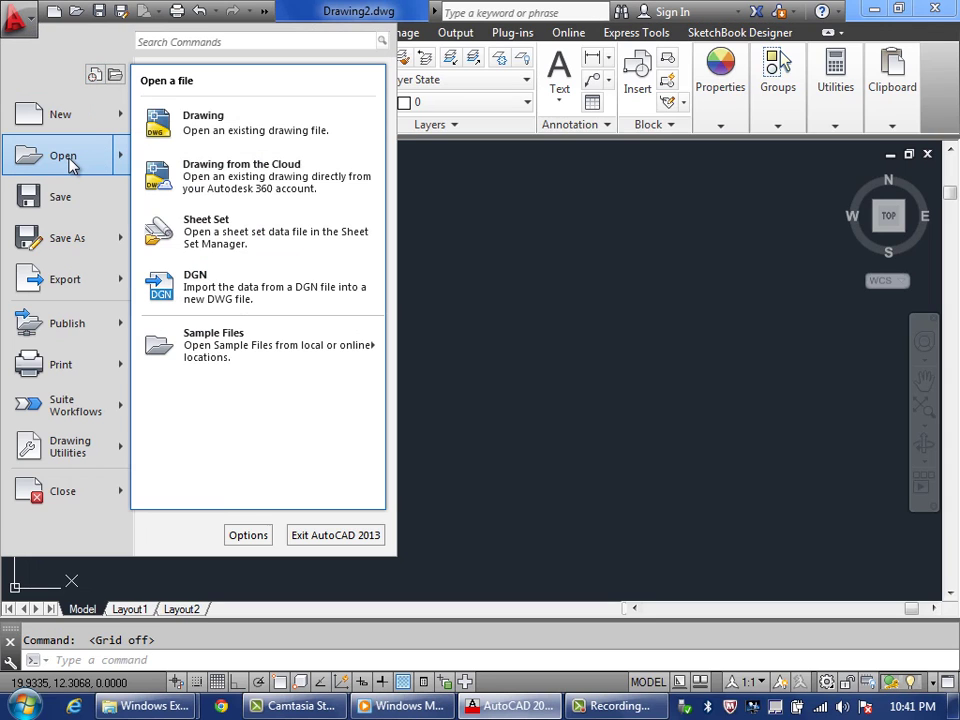
{"action": "left_click", "coordinate": [200, 133]}
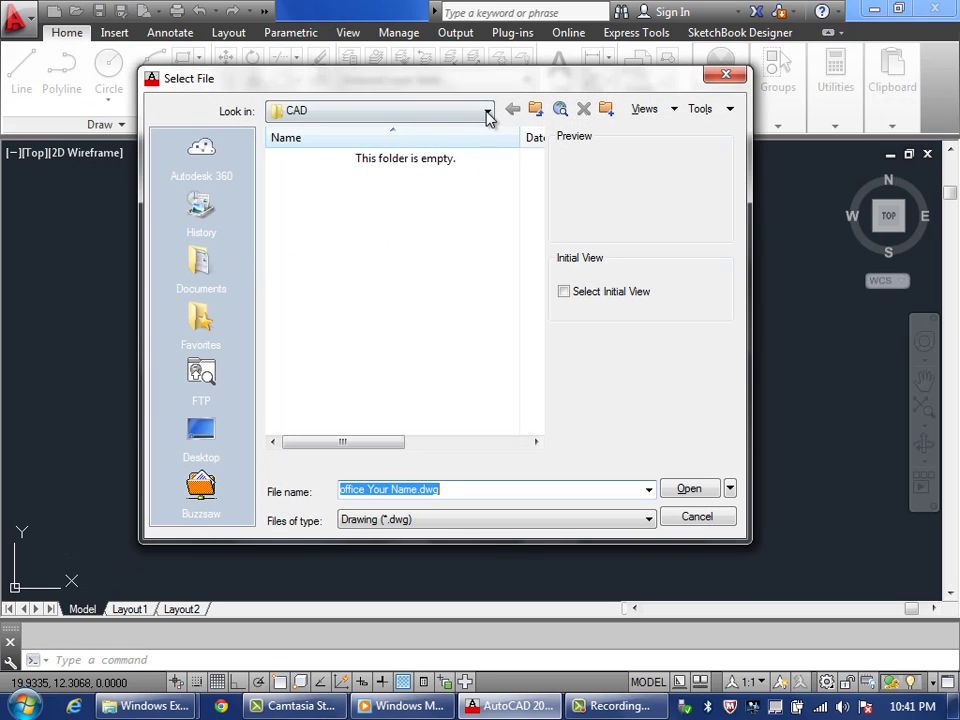
{"action": "left_click", "coordinate": [487, 112]}
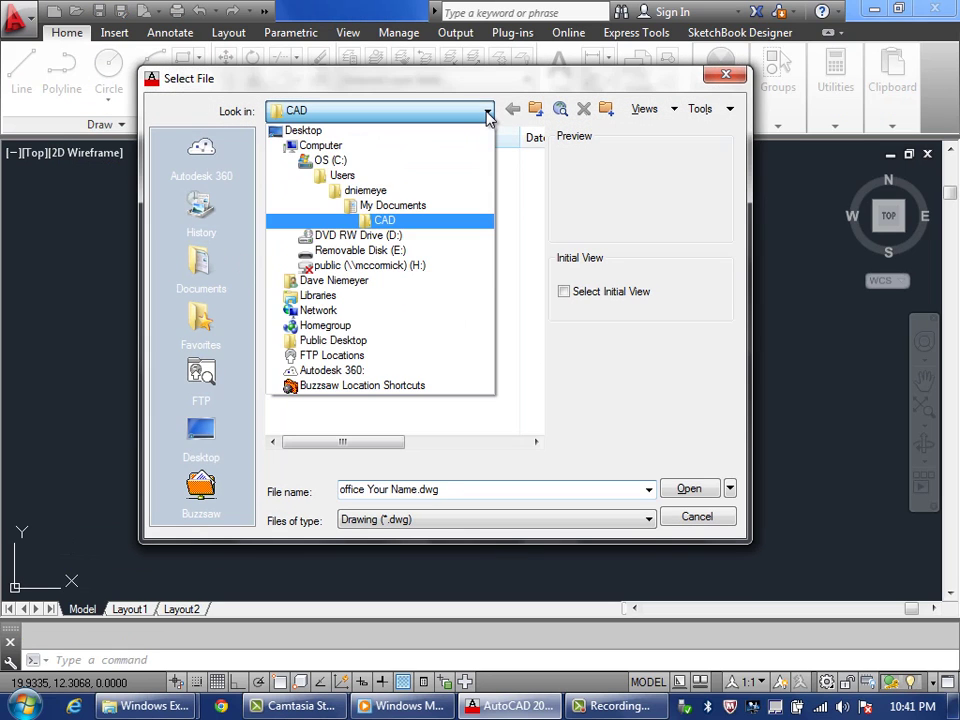
{"action": "left_click", "coordinate": [340, 161]}
{"action": "left_click_drag", "start_coordinate": [534, 229], "coordinate": [535, 355]}
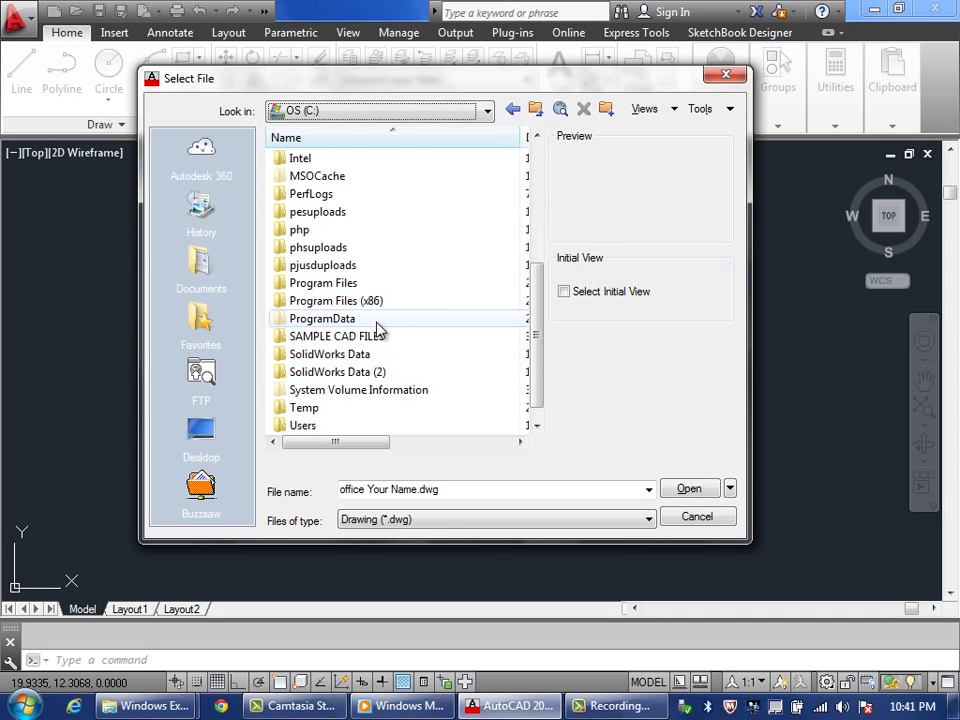
{"action": "double_click", "coordinate": [360, 336]}
{"action": "left_click", "coordinate": [320, 162]}
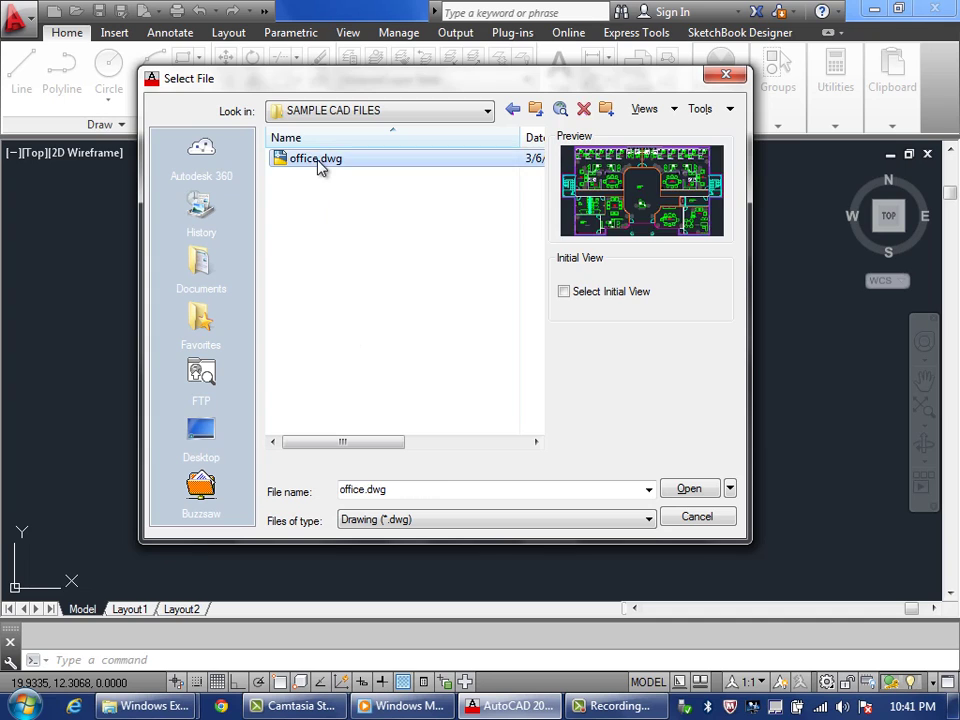
{"action": "double_click", "coordinate": [318, 162]}
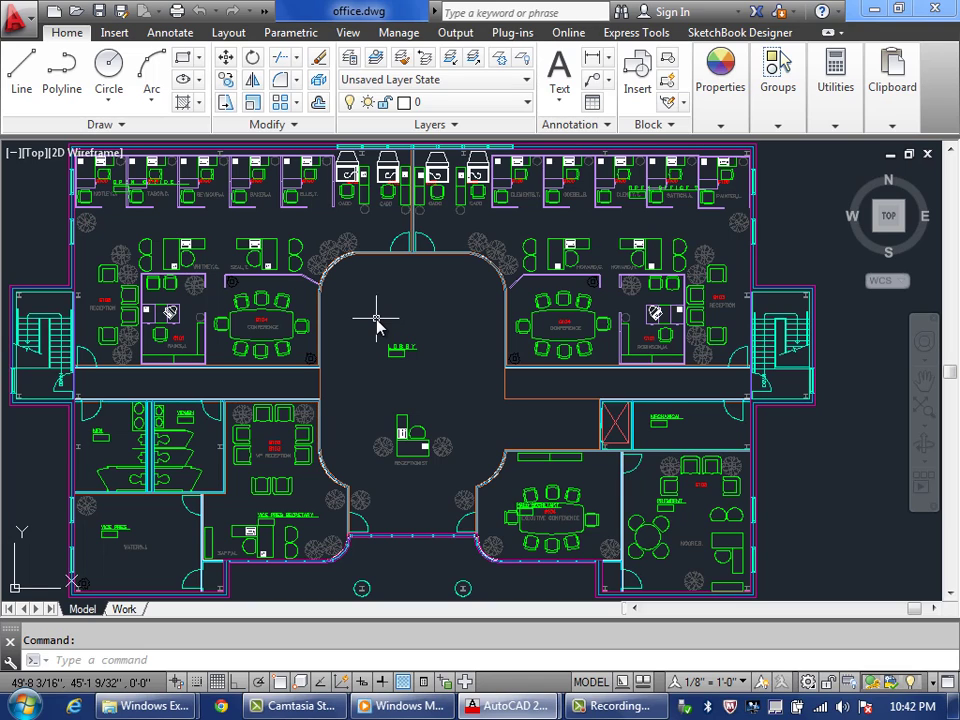
- Save the drawing as 'office Your Name.dwg' into the My Documents\CAD folder
{"action": "left_click", "coordinate": [29, 30]}
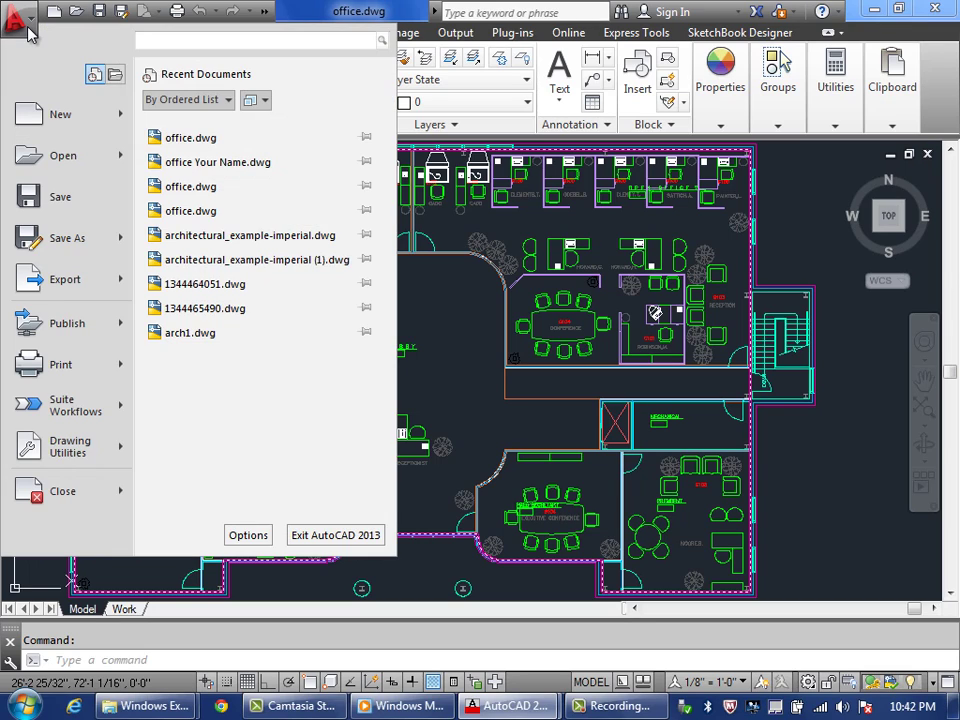
{"action": "mouse_move", "coordinate": [51, 240]}
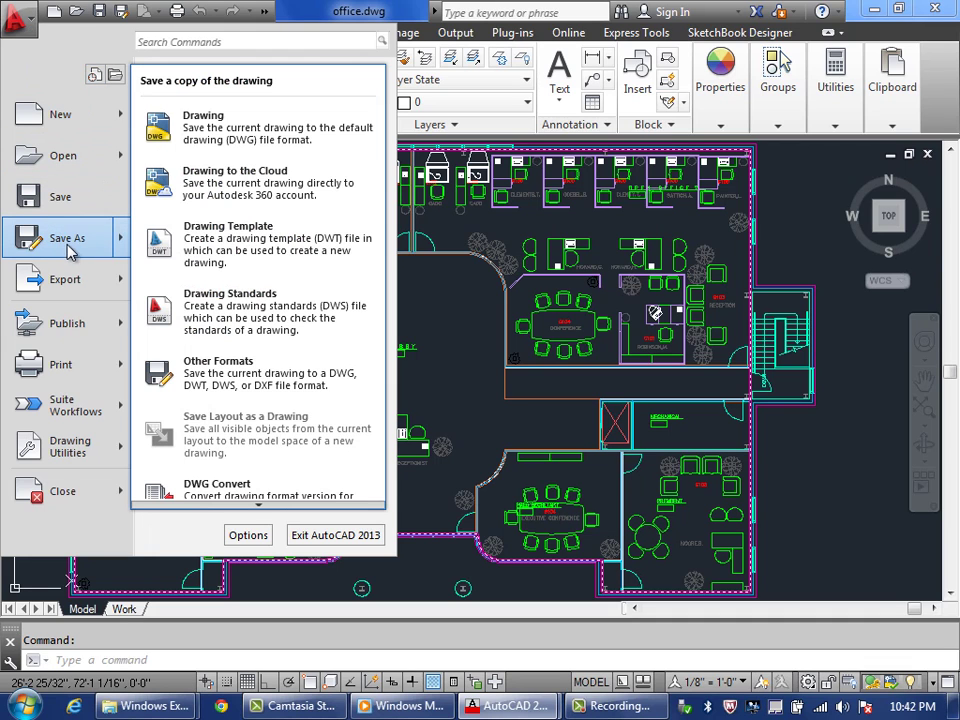
{"action": "left_click", "coordinate": [210, 128]}
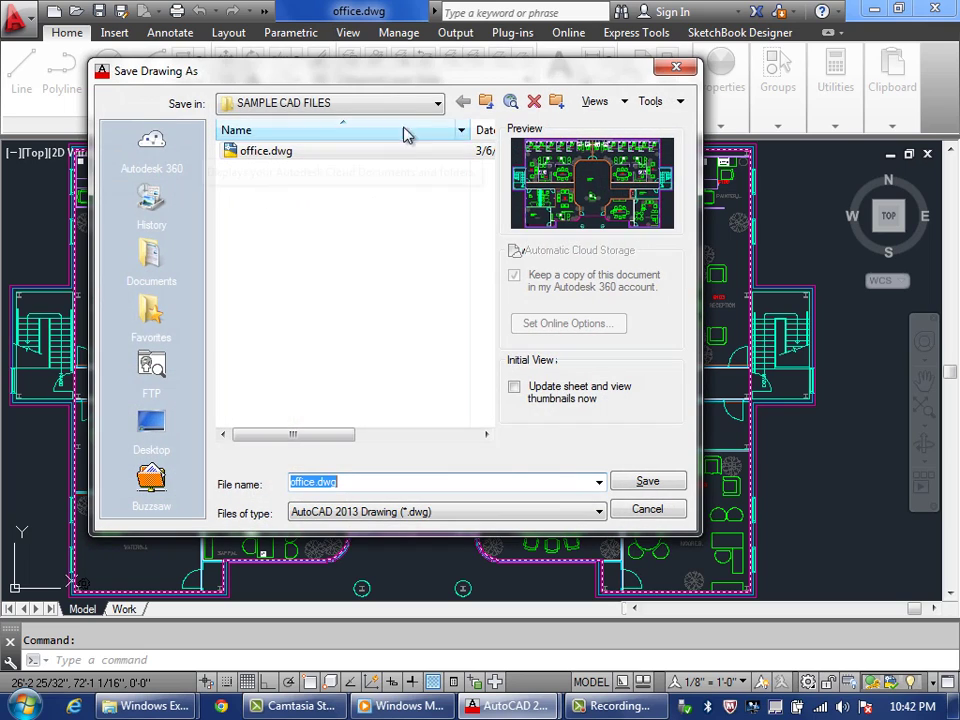
{"action": "left_click", "coordinate": [437, 105]}
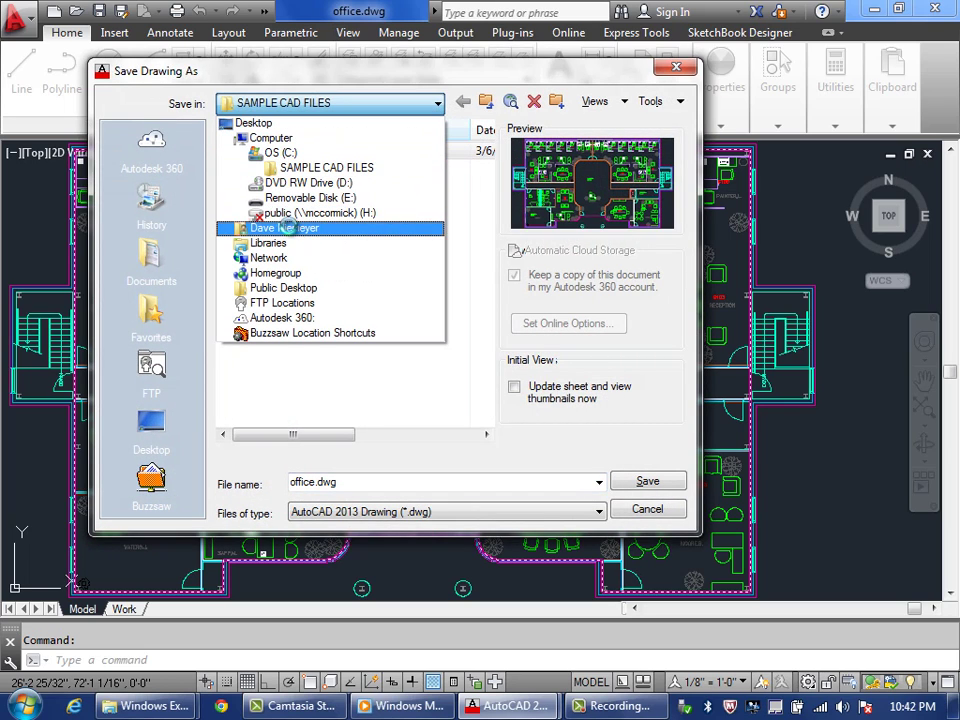
{"action": "left_click", "coordinate": [292, 229]}
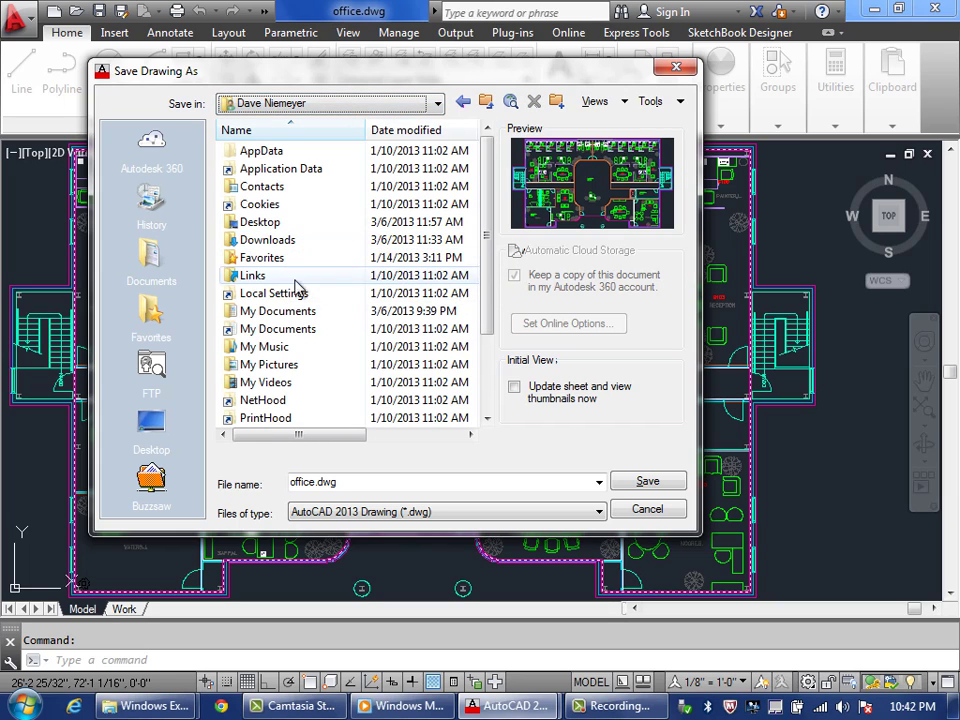
{"action": "double_click", "coordinate": [300, 311]}
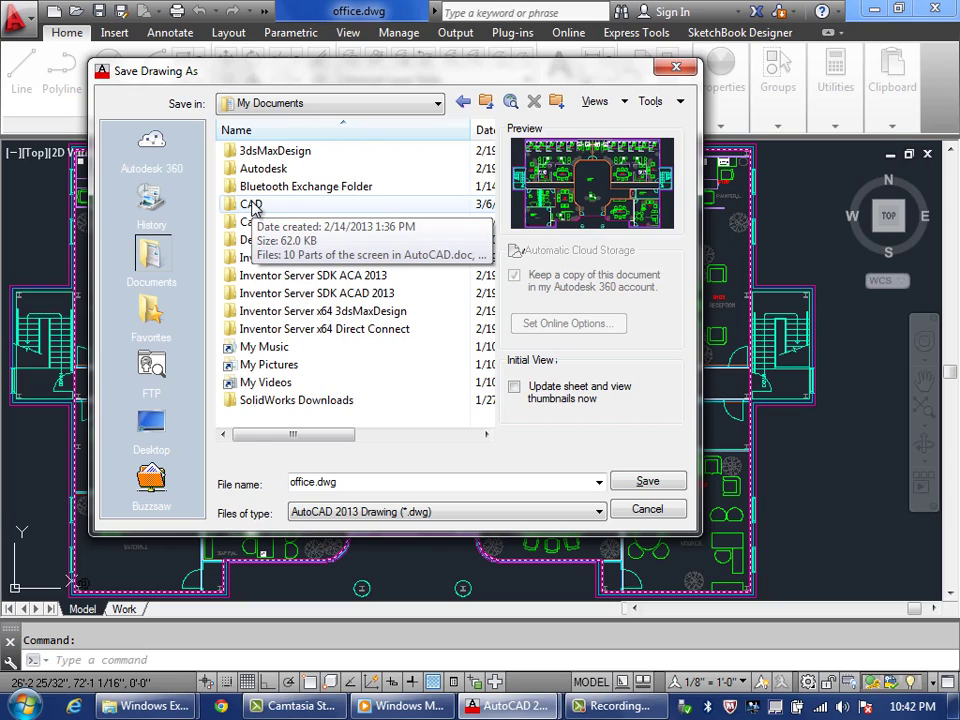
{"action": "double_click", "coordinate": [251, 204]}
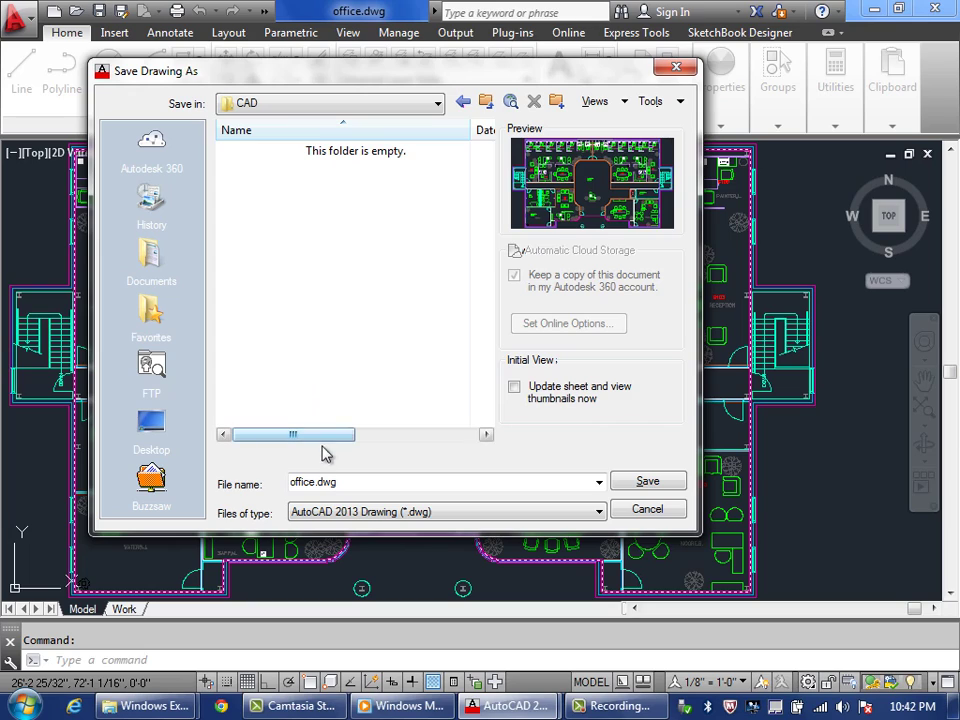
{"action": "double_click", "coordinate": [316, 483]}
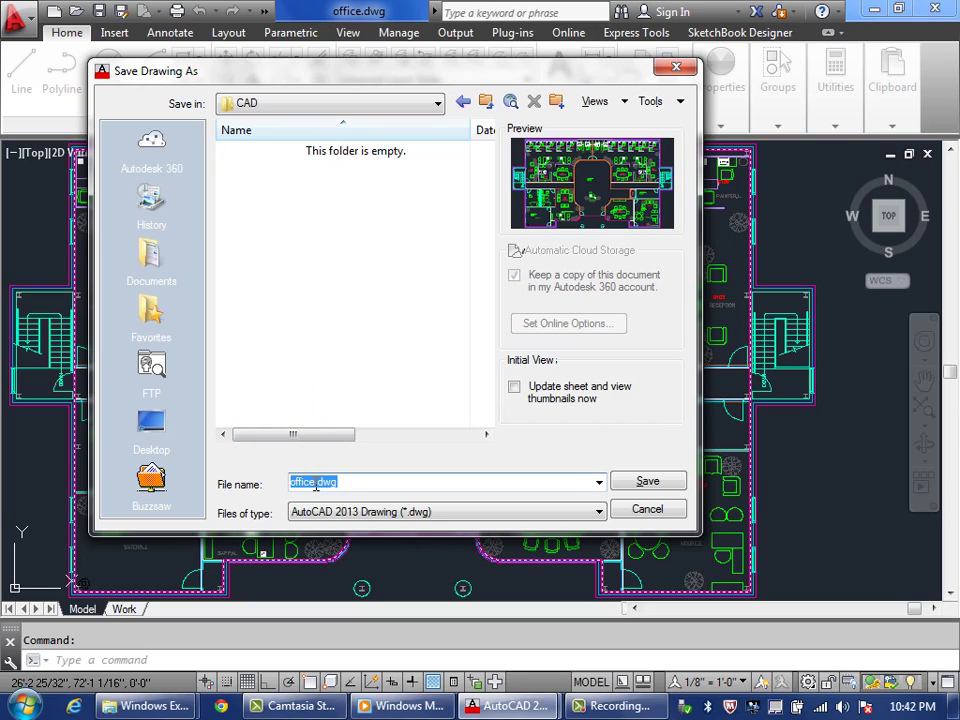
{"action": "left_click", "coordinate": [316, 483]}
{"action": "type", "text": "Your Name"}
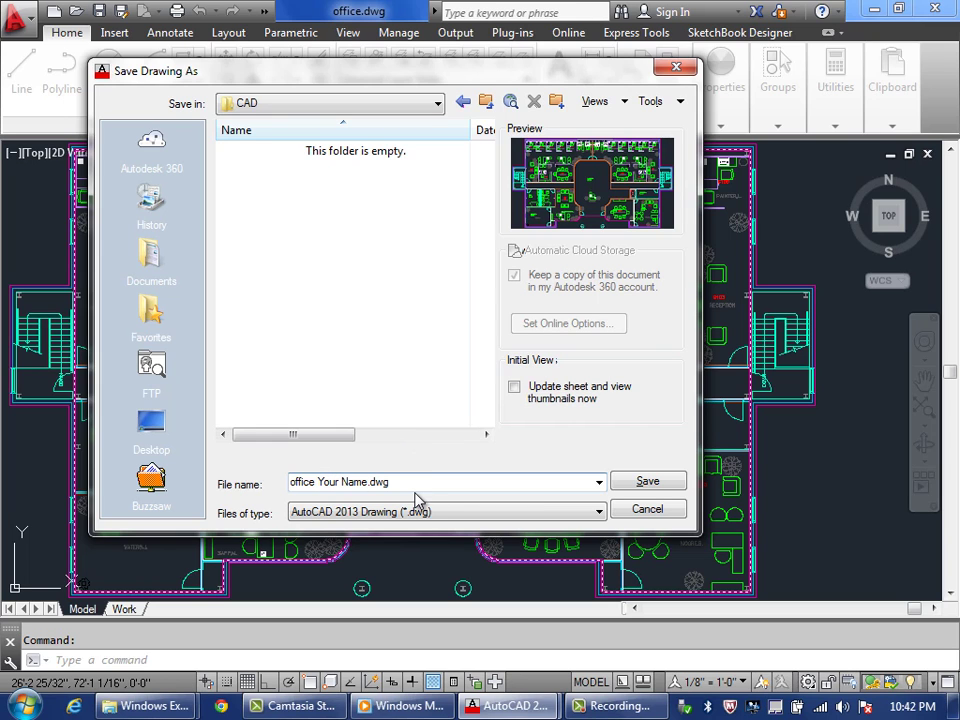
{"action": "left_click", "coordinate": [630, 486]}
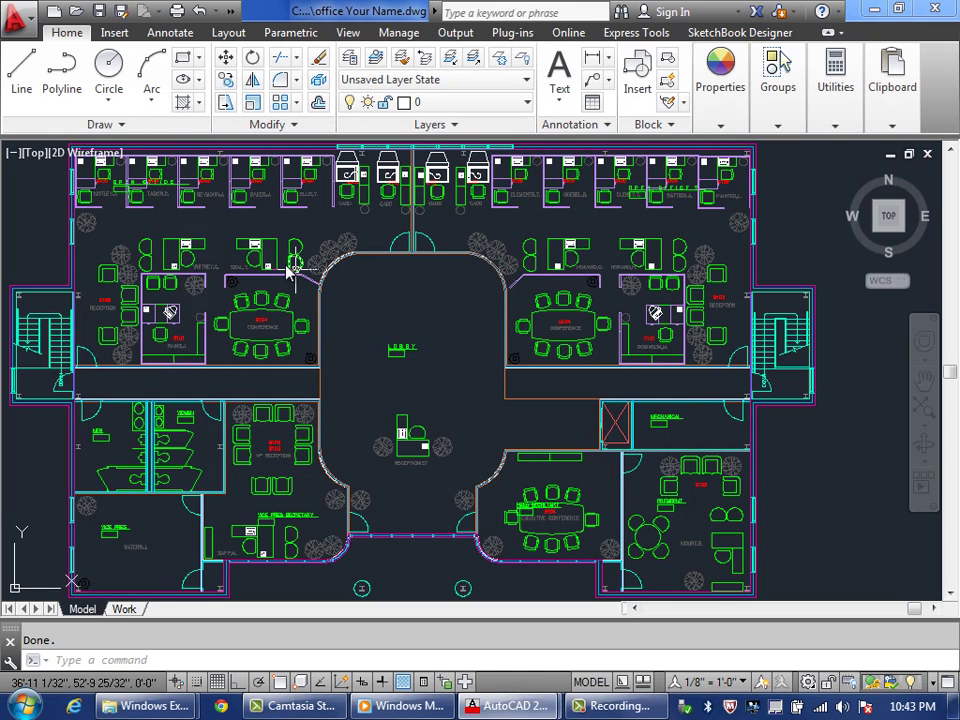
{"action": "left_click", "coordinate": [15, 17]}
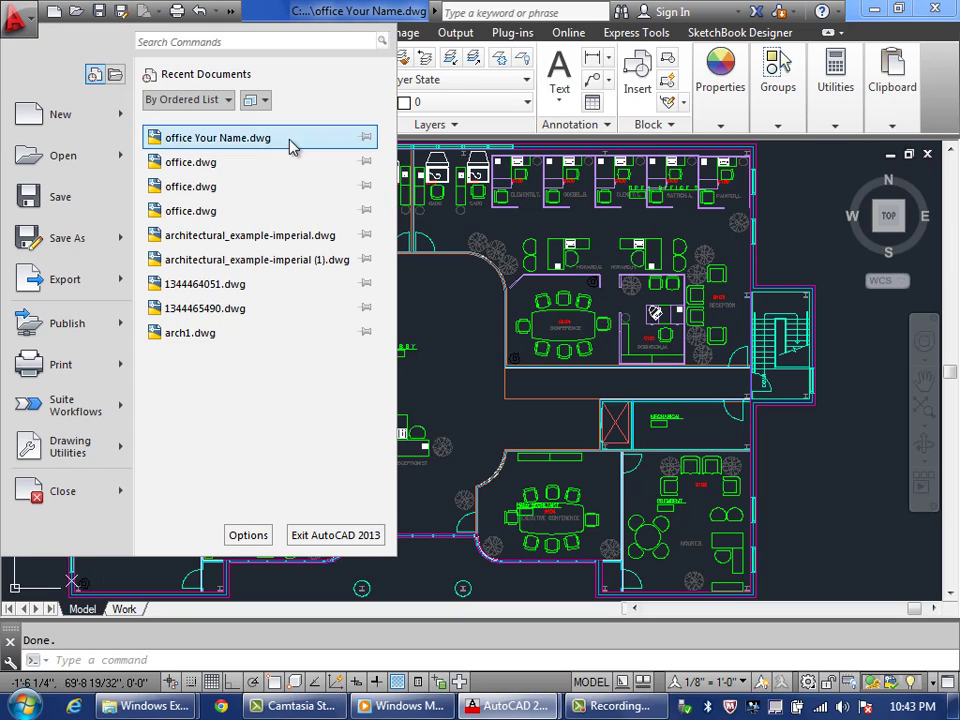
{"action": "mouse_move", "coordinate": [289, 145]}
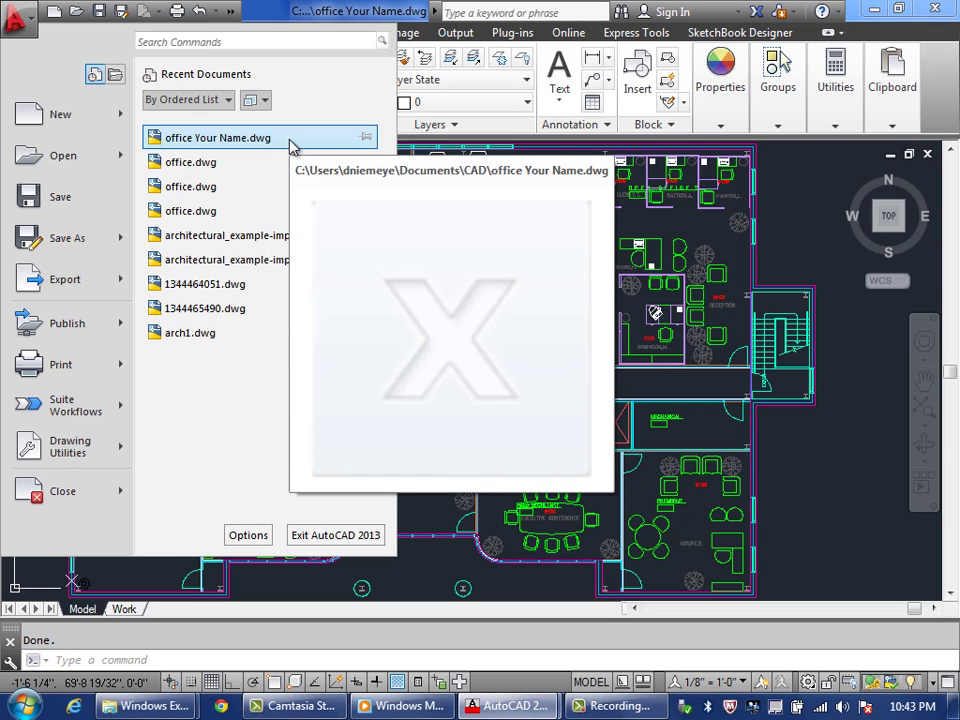
{"action": "mouse_move", "coordinate": [258, 168]}
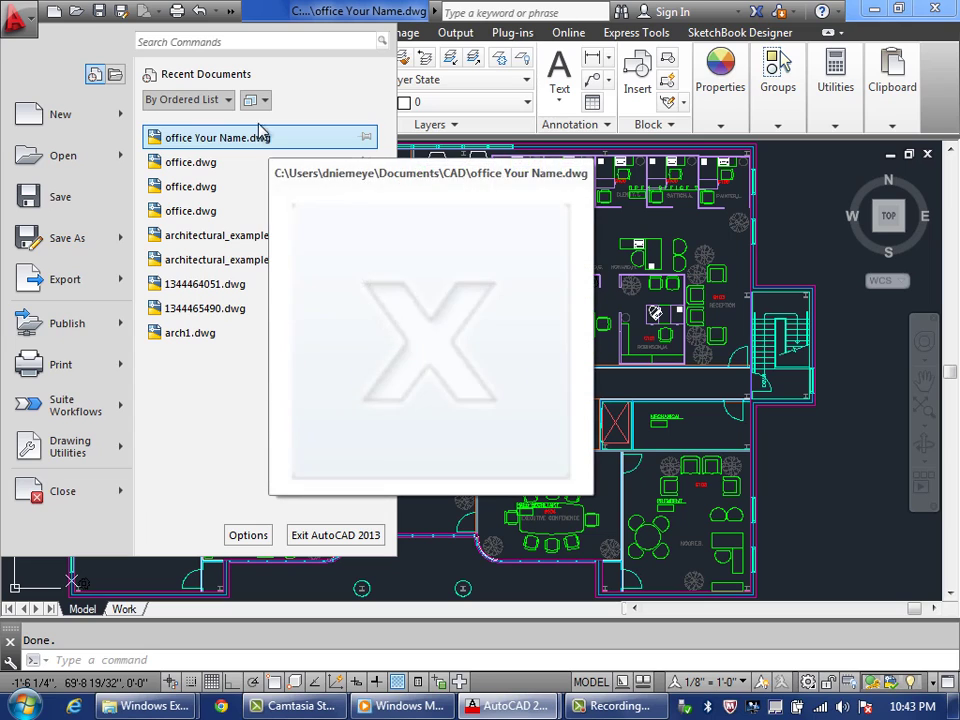
{"action": "left_click", "coordinate": [19, 15]}
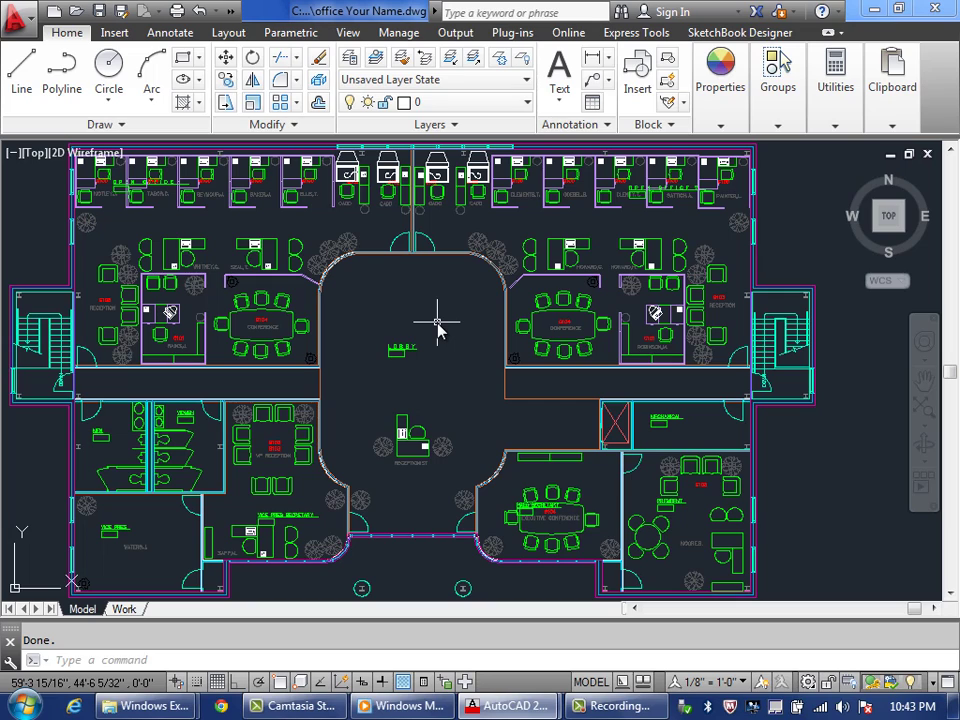
- Run ZOOM with the All option so the whole office floor plan fills the window
{"action": "type", "text": "z"}
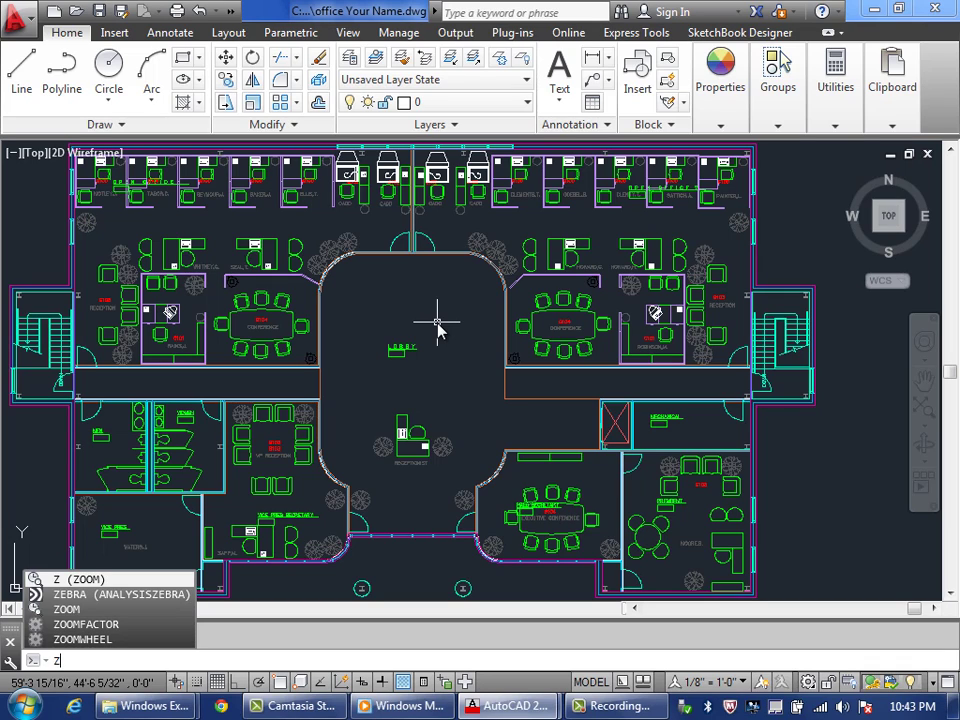
{"action": "key", "text": "Return"}
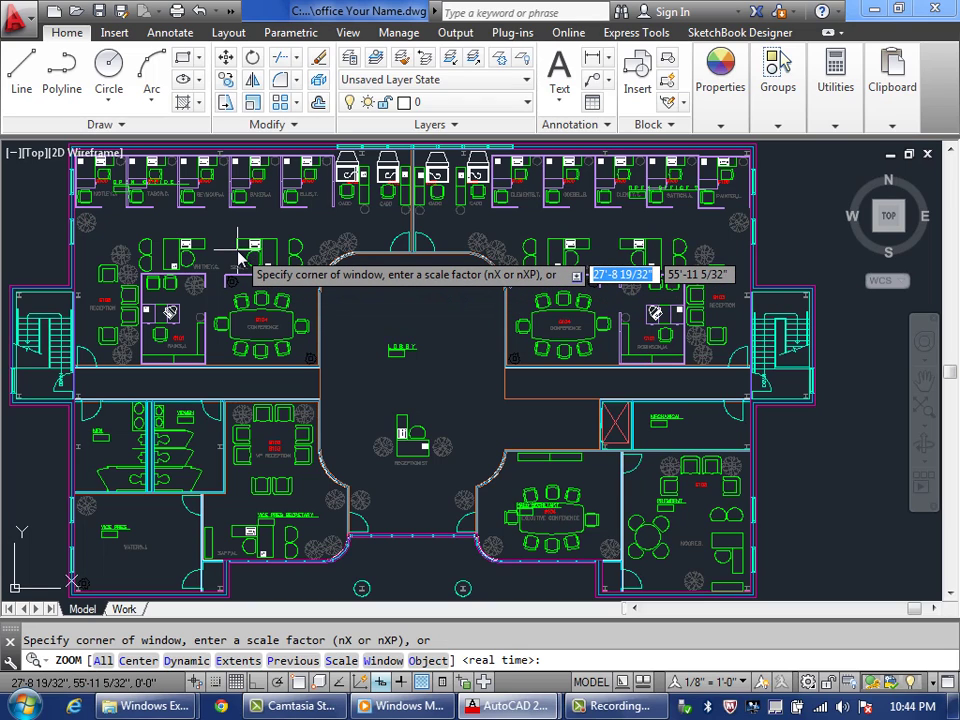
{"action": "key", "text": "Down"}
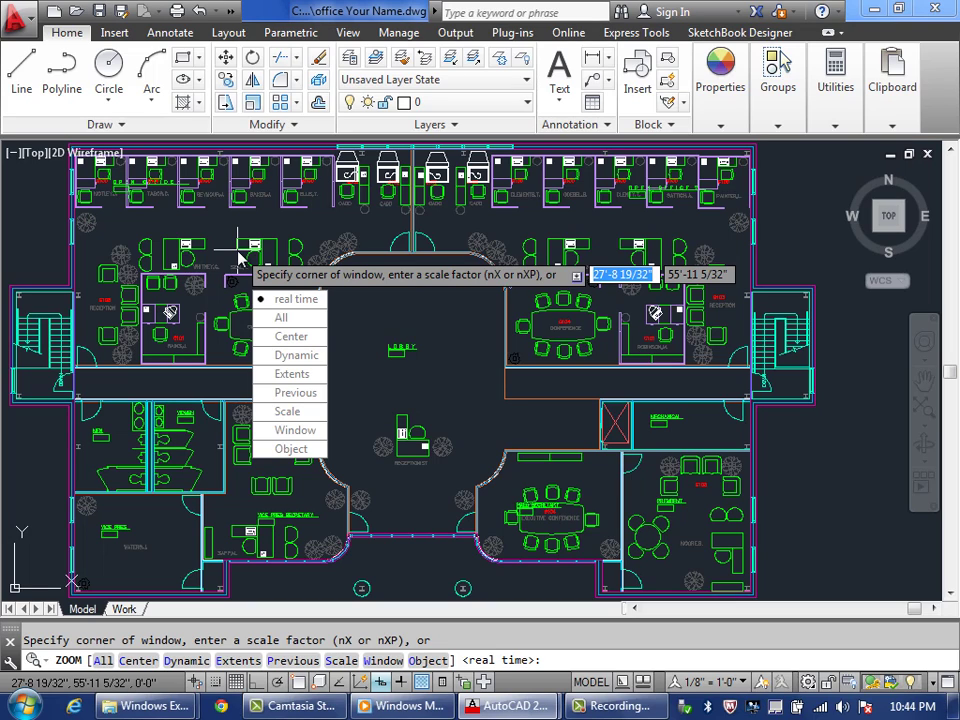
{"action": "key", "text": "Down"}
{"action": "key", "text": "Return"}
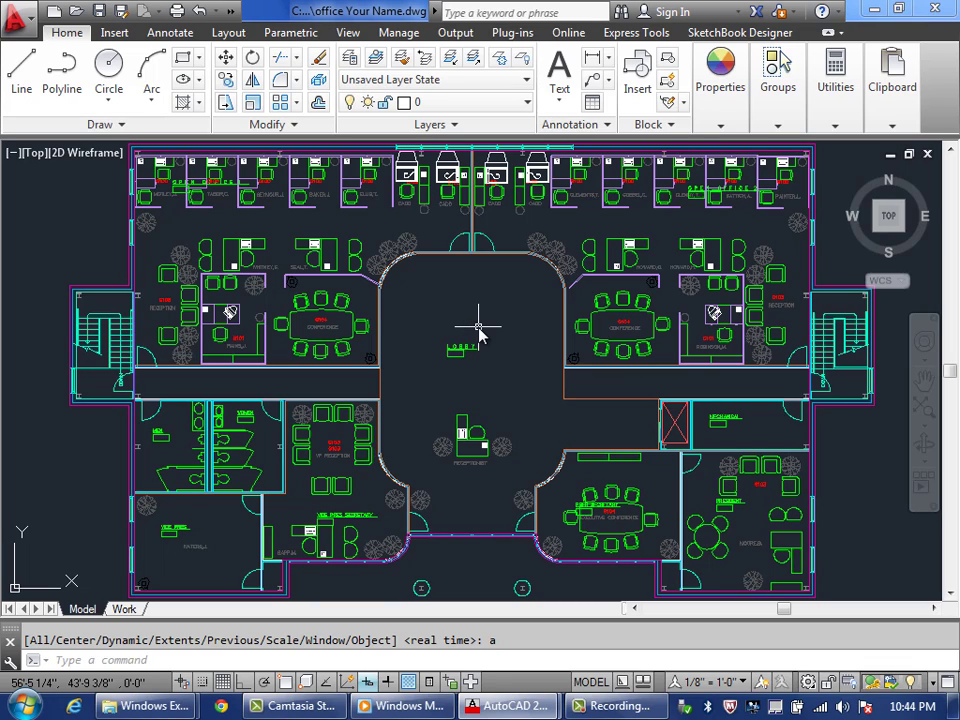
{"action": "key", "text": "Return"}
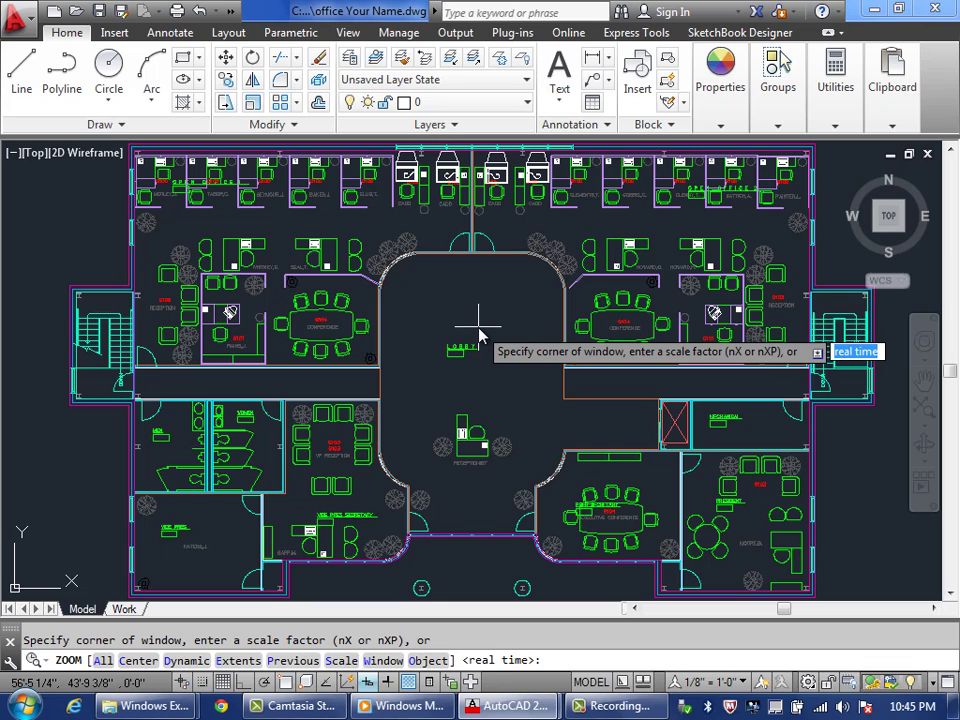
{"action": "key", "text": "Down"}
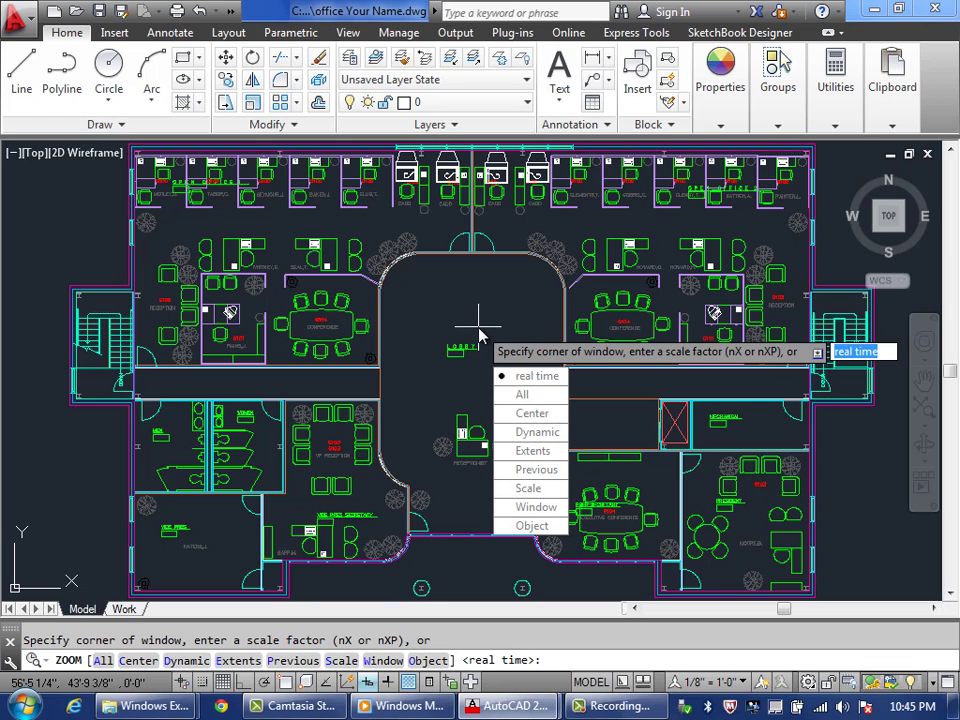
{"action": "type", "text": "w"}
{"action": "key", "text": "Return"}
{"action": "left_click", "coordinate": [422, 400]}
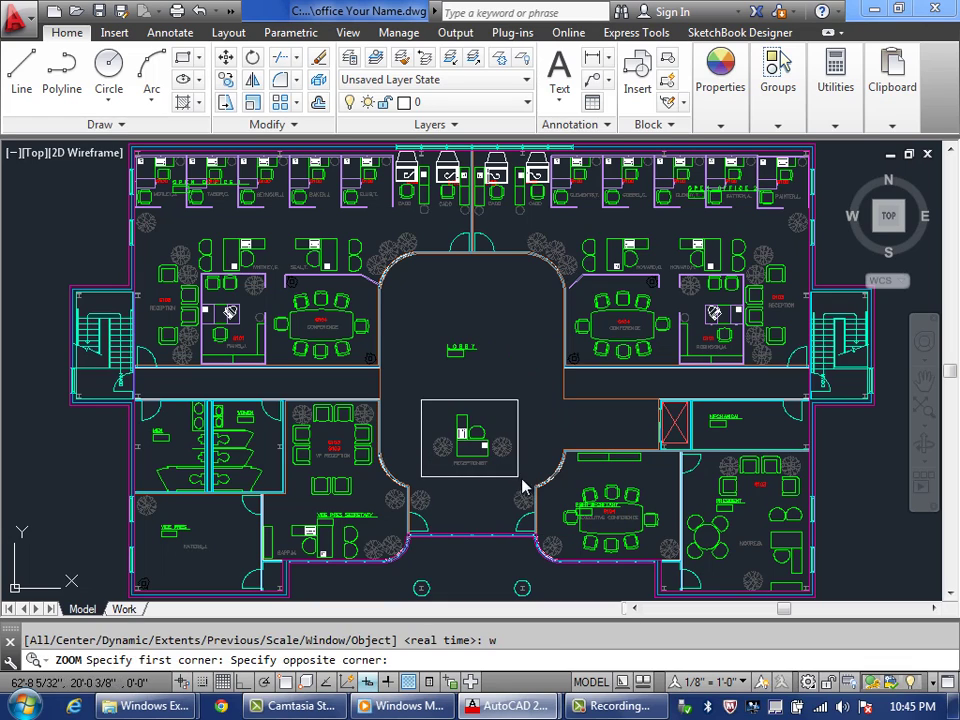
{"action": "left_click", "coordinate": [524, 488]}
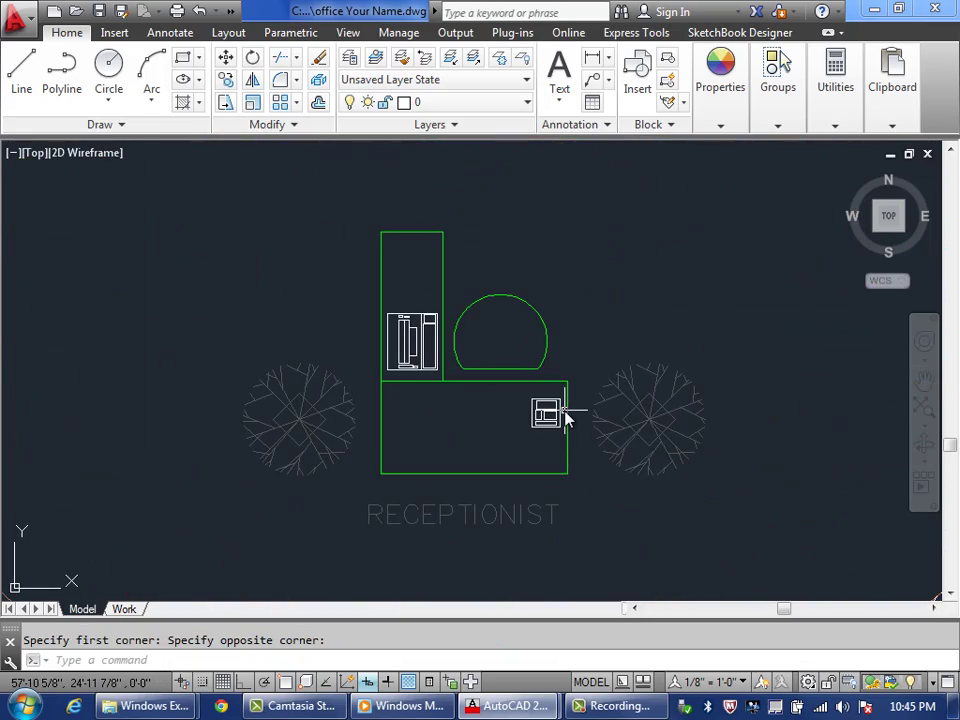
{"action": "key", "text": "Return"}
{"action": "type", "text": "a"}
{"action": "key", "text": "Return"}
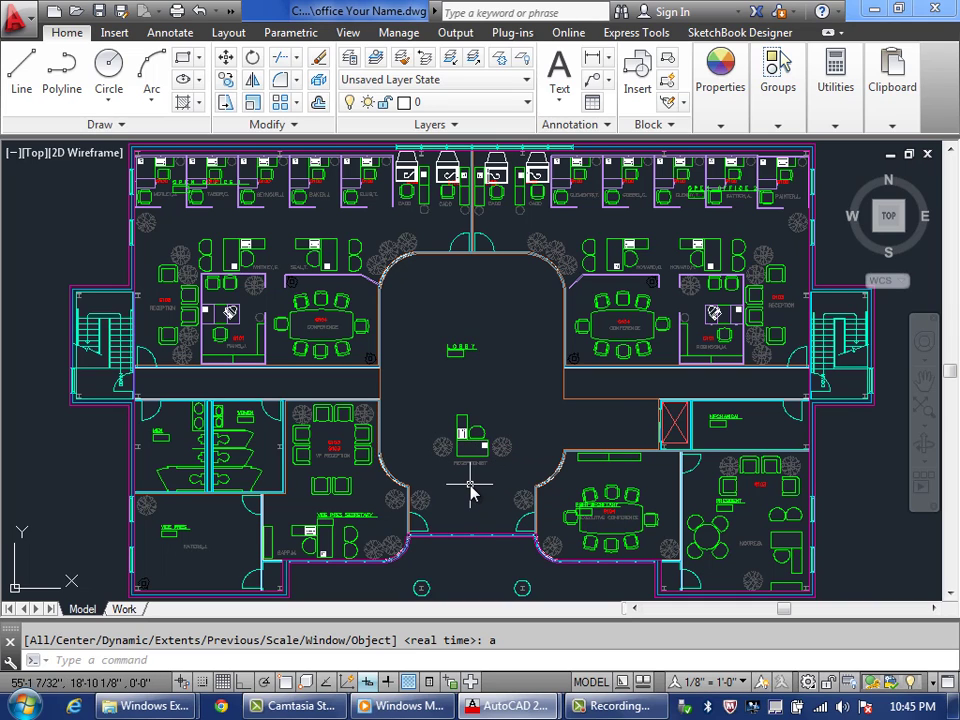
{"action": "scroll", "coordinate": [470, 487], "scroll_direction": "up", "scroll_amount": 6}
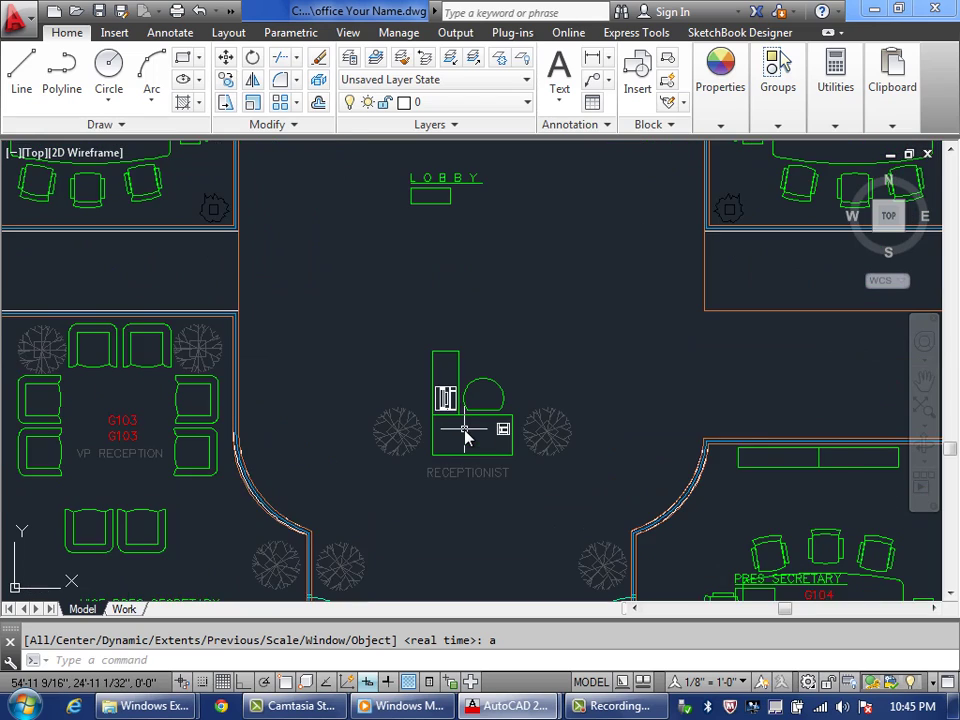
{"action": "scroll", "coordinate": [465, 430], "scroll_direction": "up", "scroll_amount": 4}
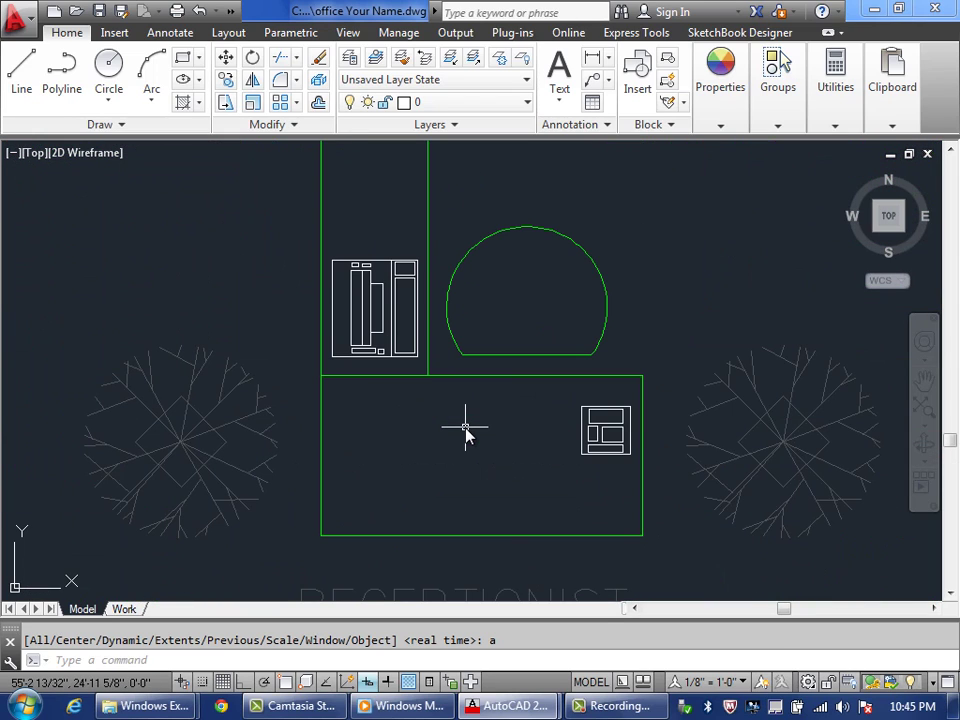
{"action": "scroll", "coordinate": [465, 430], "scroll_direction": "down", "scroll_amount": 8}
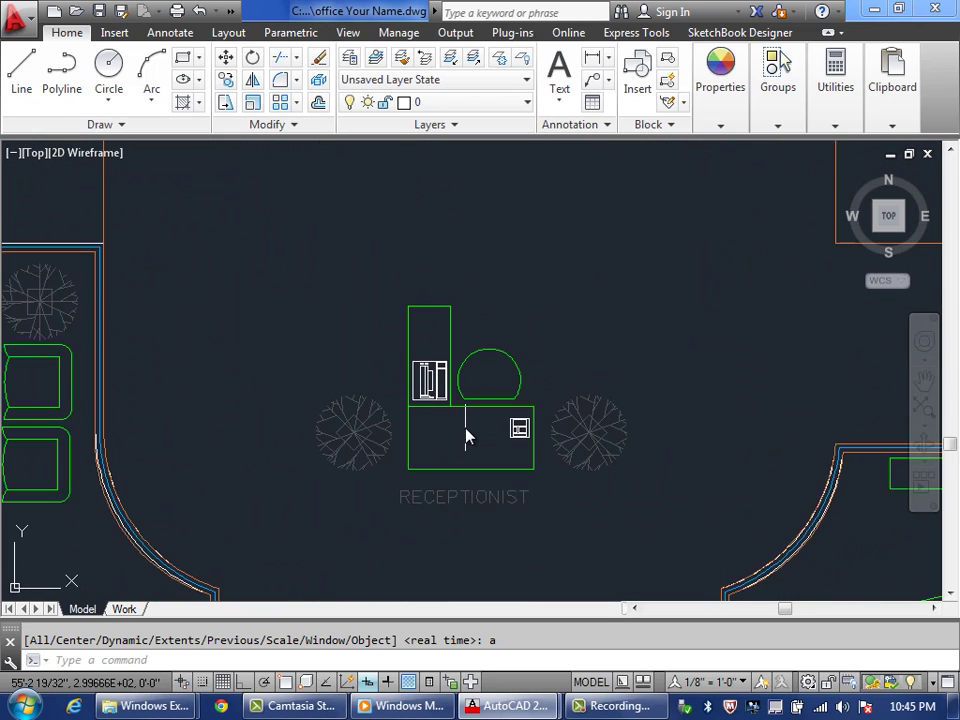
{"action": "scroll", "coordinate": [466, 432], "scroll_direction": "down", "scroll_amount": 2}
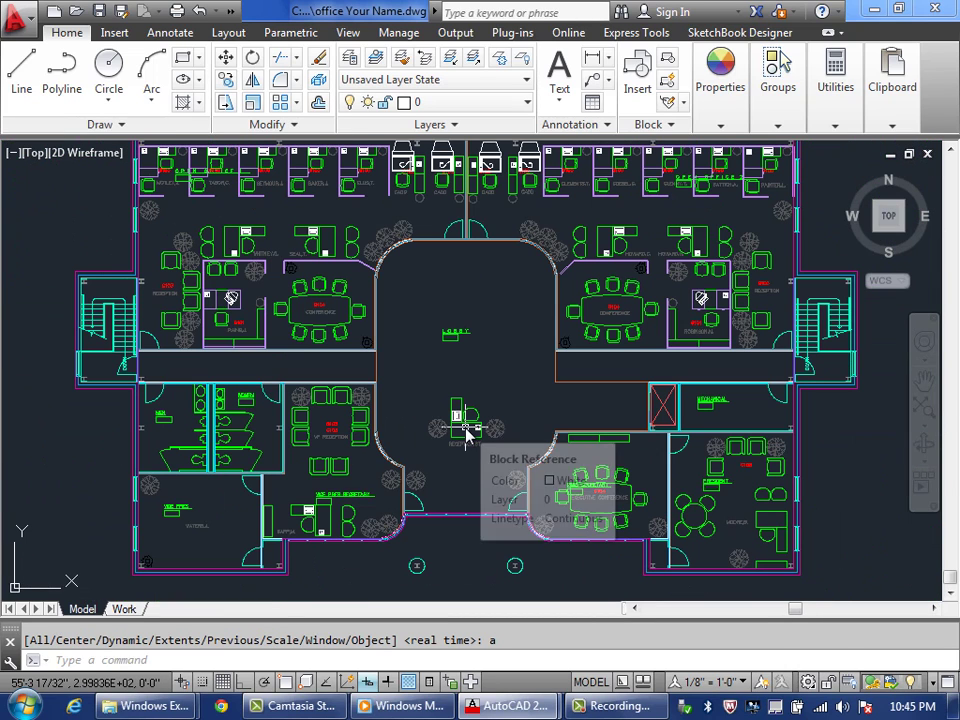
{"action": "scroll", "coordinate": [466, 432], "scroll_direction": "up", "scroll_amount": 2}
{"action": "scroll", "coordinate": [465, 432], "scroll_direction": "up", "scroll_amount": 2}
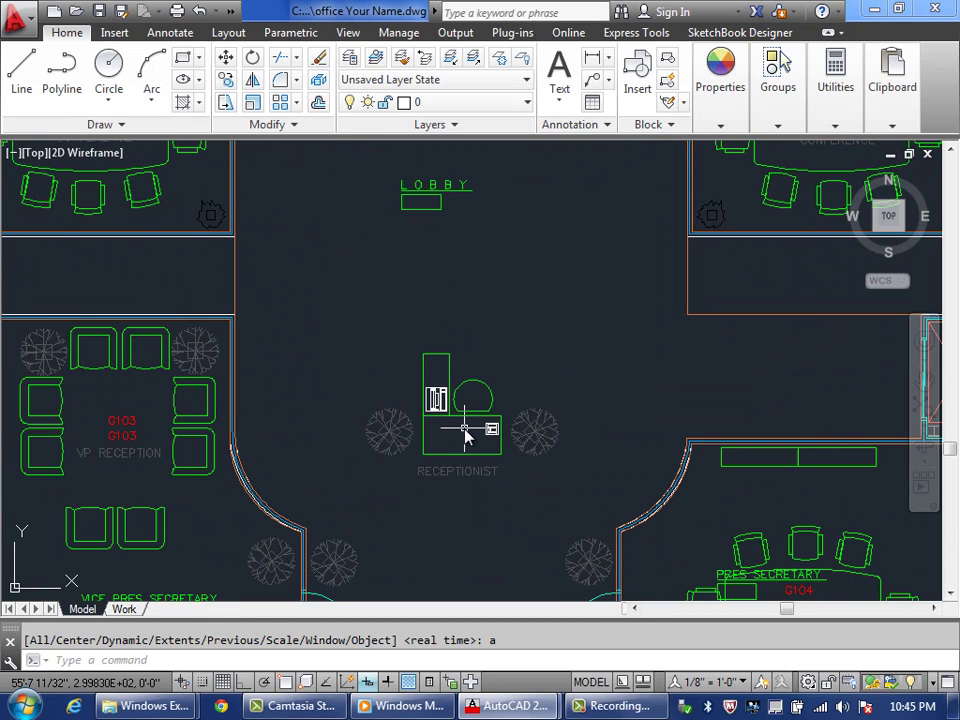
{"action": "scroll", "coordinate": [465, 435], "scroll_direction": "up", "scroll_amount": 2}
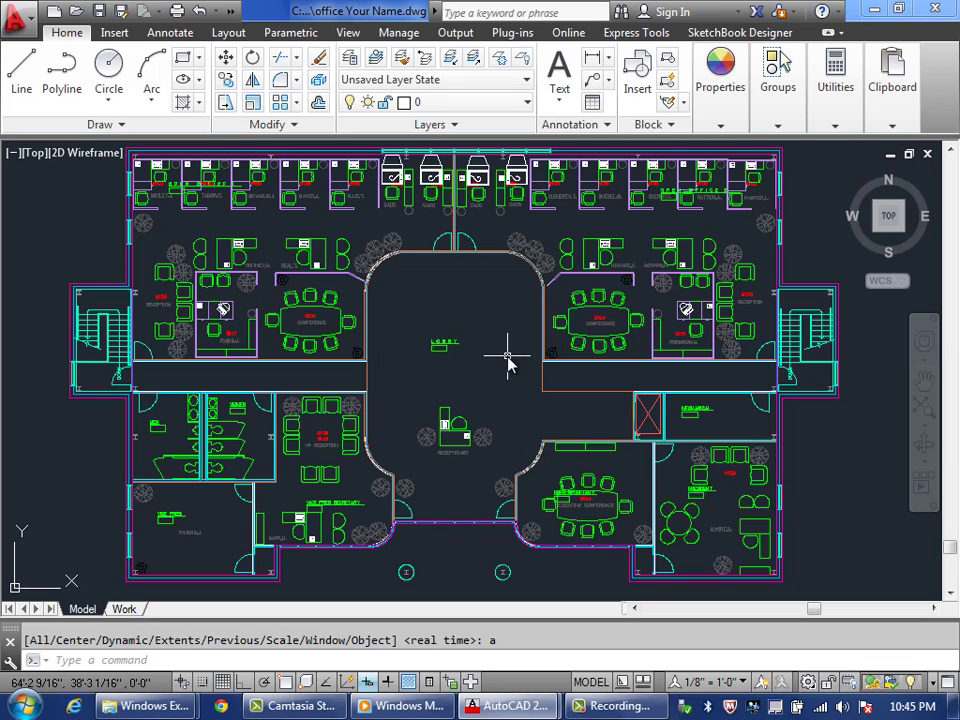
- Use ZOOM Object on the receptionist desk so it fills the view
{"action": "type", "text": "z"}
{"action": "key", "text": "Return"}
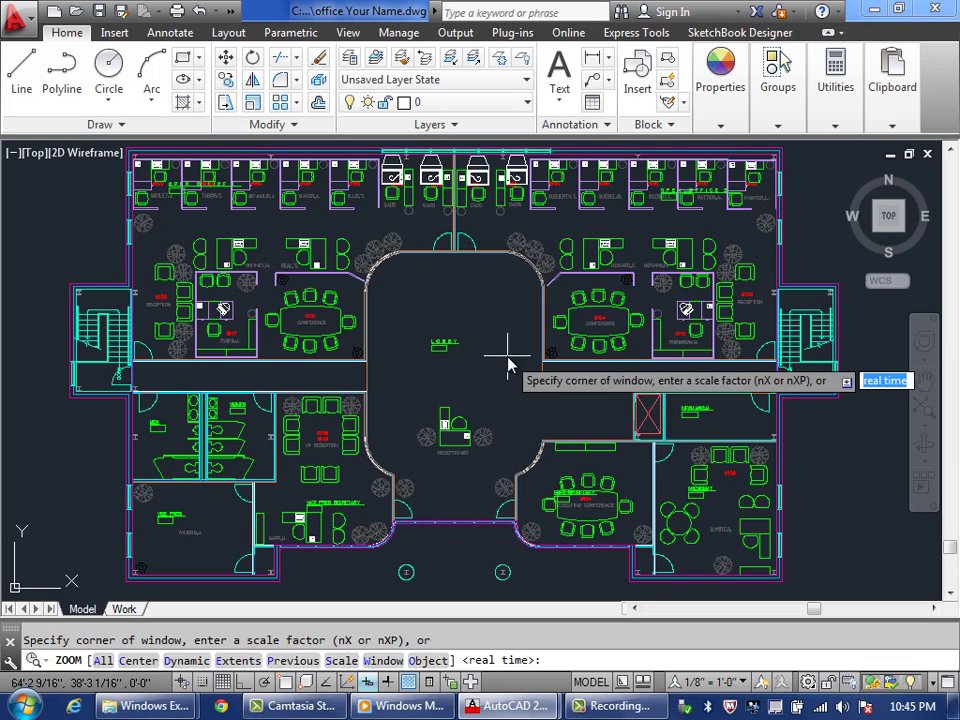
{"action": "type", "text": "o"}
{"action": "key", "text": "Return"}
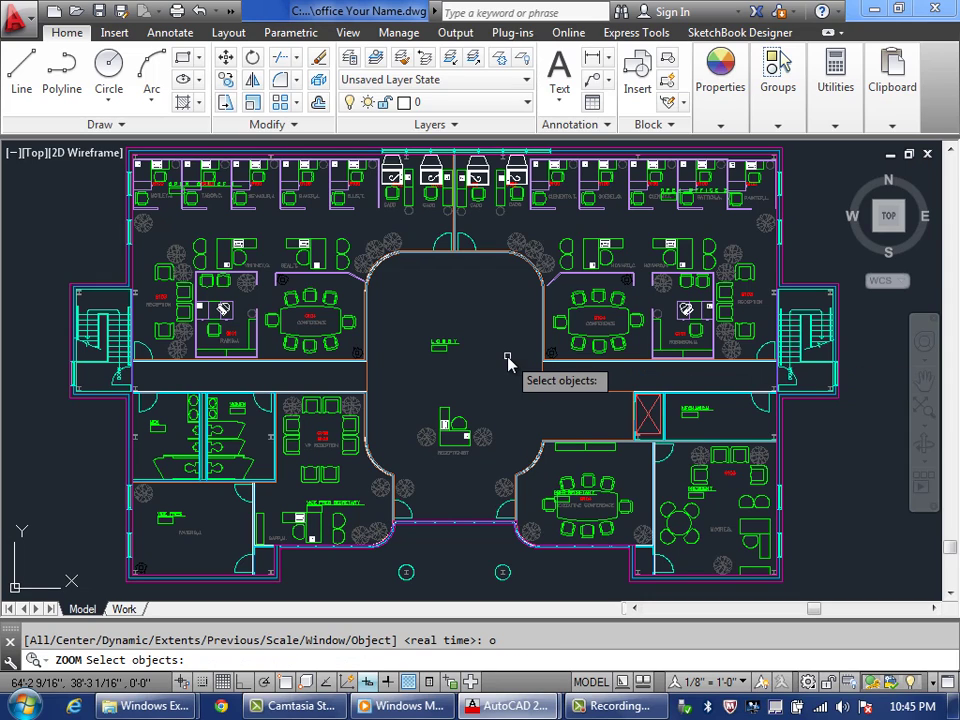
{"action": "left_click", "coordinate": [458, 425]}
{"action": "key", "text": "Return"}
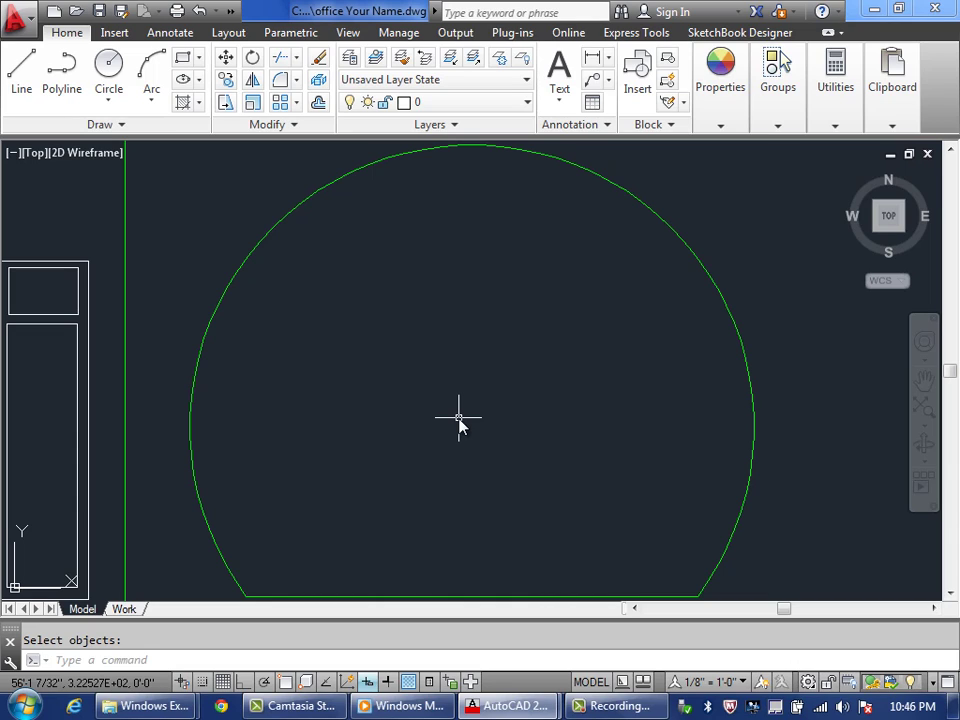
- Use PAN to shift the drawing until the desk's white equipment block sits mid-view
{"action": "type", "text": "p"}
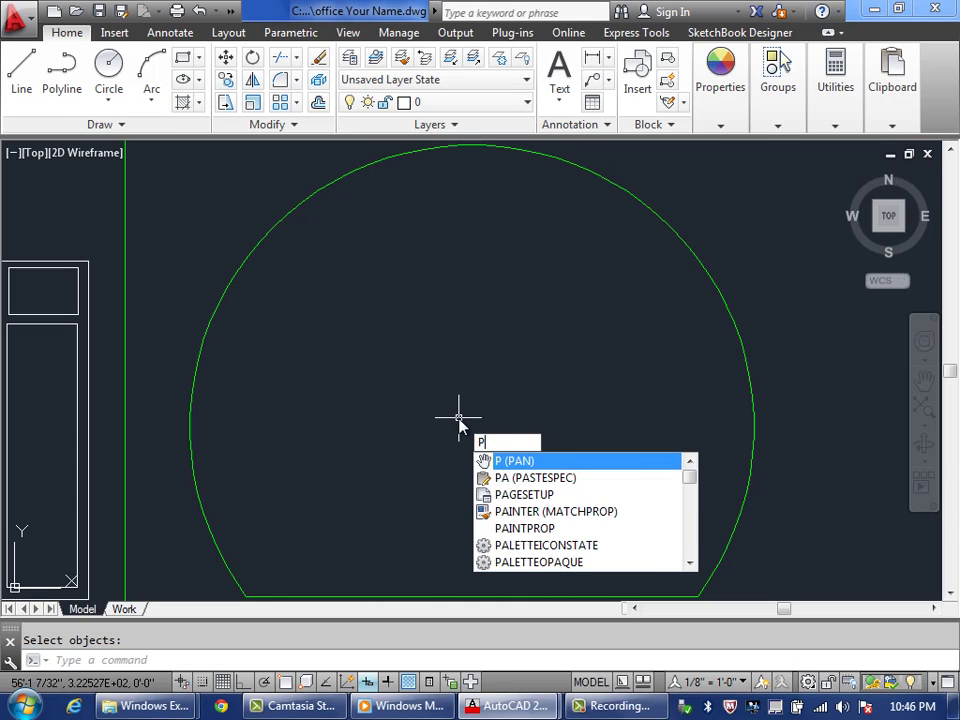
{"action": "key", "text": "Return"}
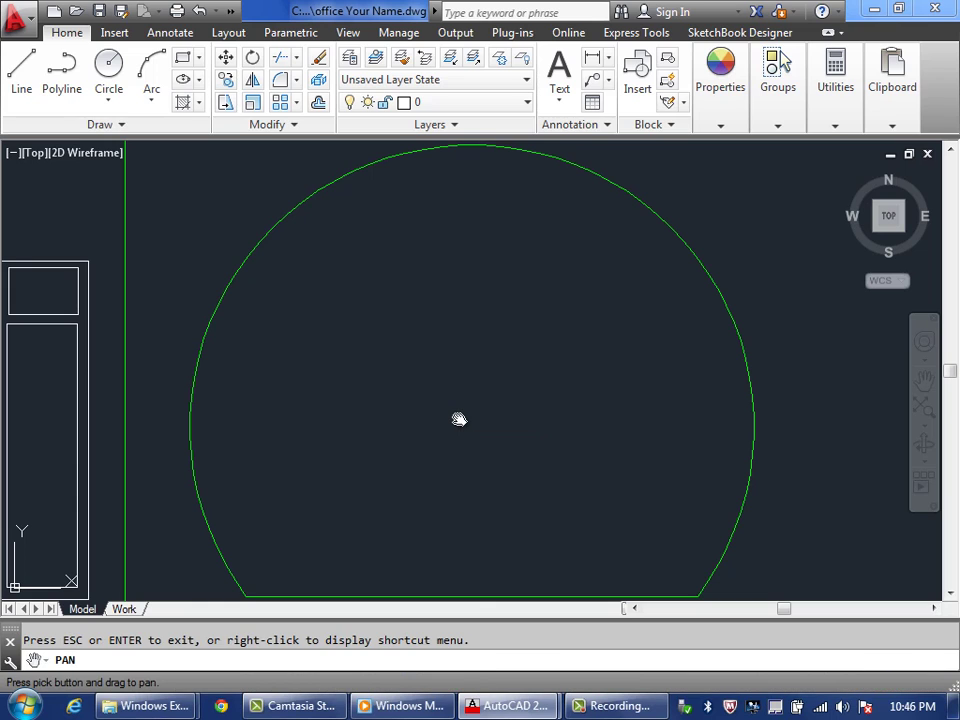
{"action": "left_click_drag", "start_coordinate": [458, 419], "coordinate": [716, 418]}
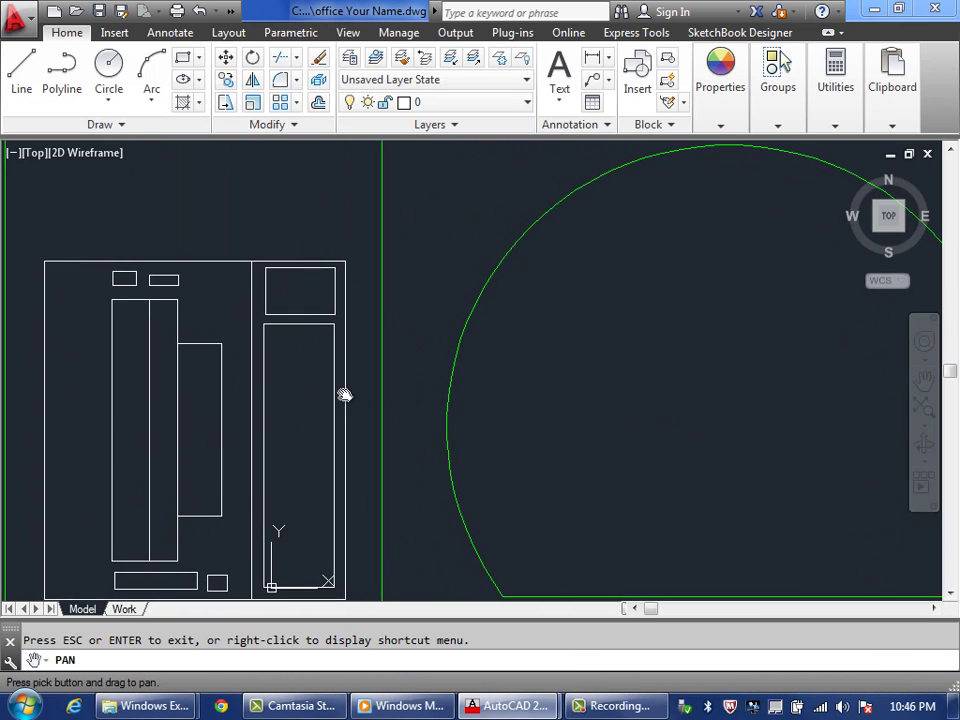
{"action": "mouse_move", "coordinate": [170, 405]}
{"action": "left_mouse_down"}
{"action": "mouse_move", "coordinate": [270, 386]}
{"action": "mouse_move", "coordinate": [410, 326]}
{"action": "mouse_move", "coordinate": [212, 319]}
{"action": "left_mouse_up"}
{"action": "left_click_drag", "start_coordinate": [454, 330], "coordinate": [328, 334]}
{"action": "left_click_drag", "start_coordinate": [455, 356], "coordinate": [431, 358]}
{"action": "mouse_move", "coordinate": [540, 380]}
{"action": "left_mouse_down"}
{"action": "mouse_move", "coordinate": [404, 382]}
{"action": "mouse_move", "coordinate": [686, 411]}
{"action": "left_mouse_up"}
{"action": "left_click_drag", "start_coordinate": [323, 373], "coordinate": [437, 372]}
{"action": "key", "text": "Escape"}
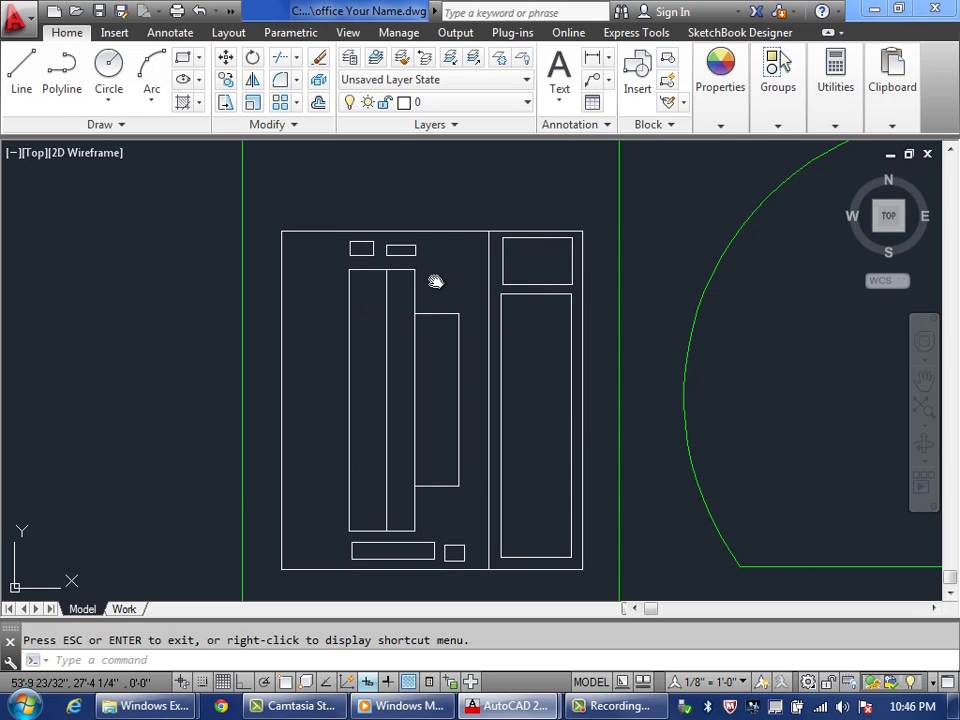
{"action": "left_click_drag", "start_coordinate": [435, 281], "coordinate": [133, 251]}
{"action": "left_click_drag", "start_coordinate": [506, 319], "coordinate": [220, 343]}
{"action": "mouse_move", "coordinate": [122, 257]}
{"action": "left_mouse_down"}
{"action": "mouse_move", "coordinate": [336, 285]}
{"action": "mouse_move", "coordinate": [623, 279]}
{"action": "left_mouse_up"}
{"action": "left_click_drag", "start_coordinate": [407, 276], "coordinate": [456, 240]}
{"action": "key", "text": "Escape"}
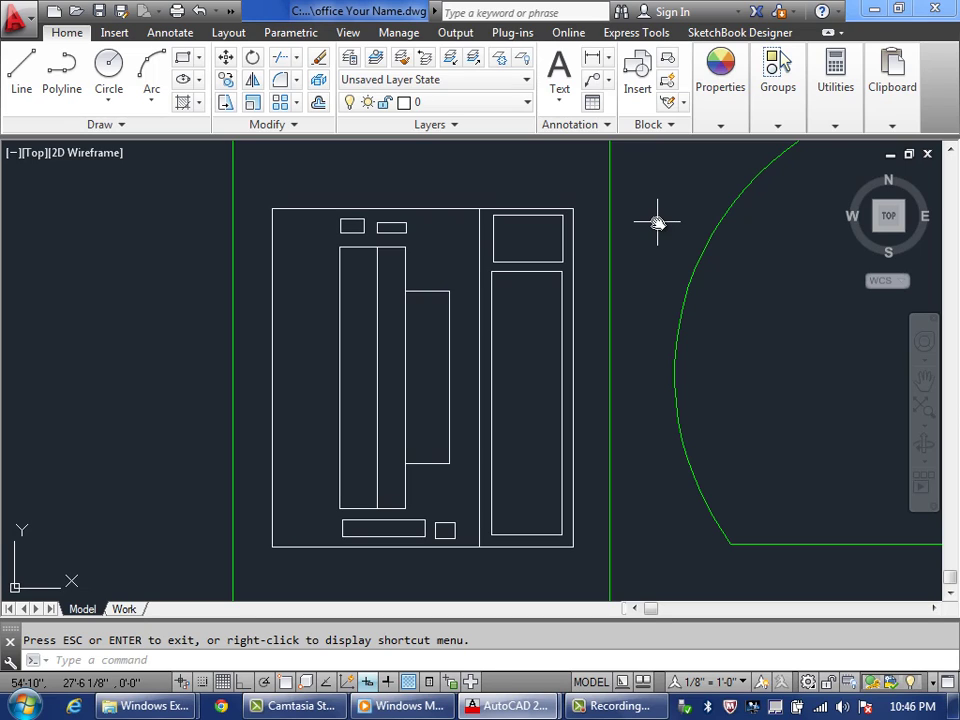
{"action": "key", "text": "Escape"}
- Zoom All, then zoom and pan in on the LOBBY label and receptionist desk
{"action": "type", "text": "z"}
{"action": "key", "text": "Return"}
{"action": "type", "text": "a"}
{"action": "key", "text": "Return"}
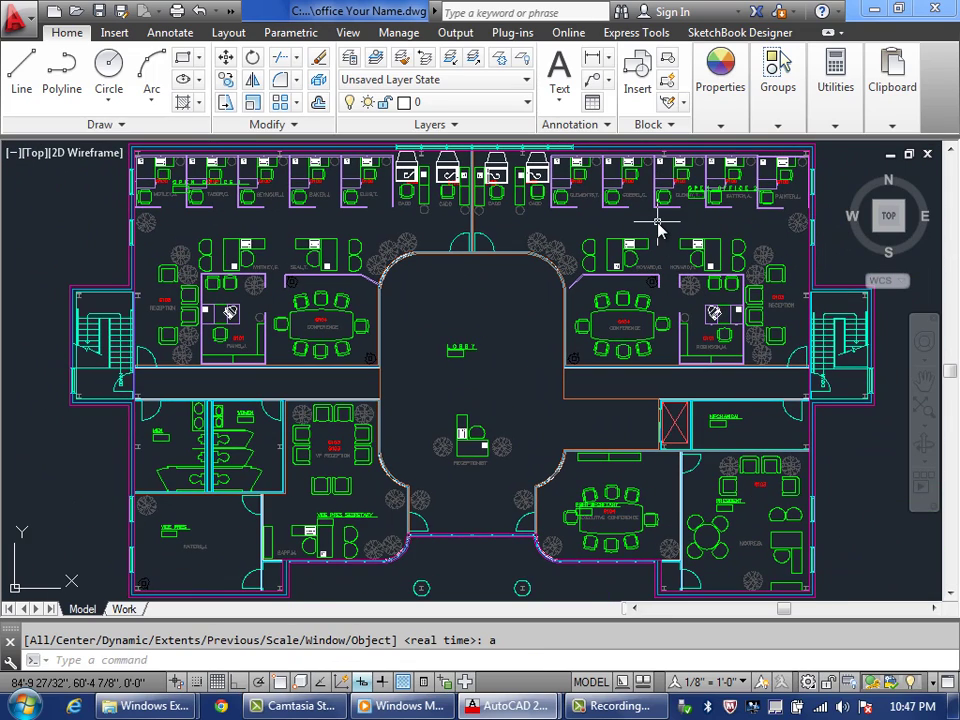
{"action": "scroll", "coordinate": [482, 343], "scroll_direction": "up", "scroll_amount": 4}
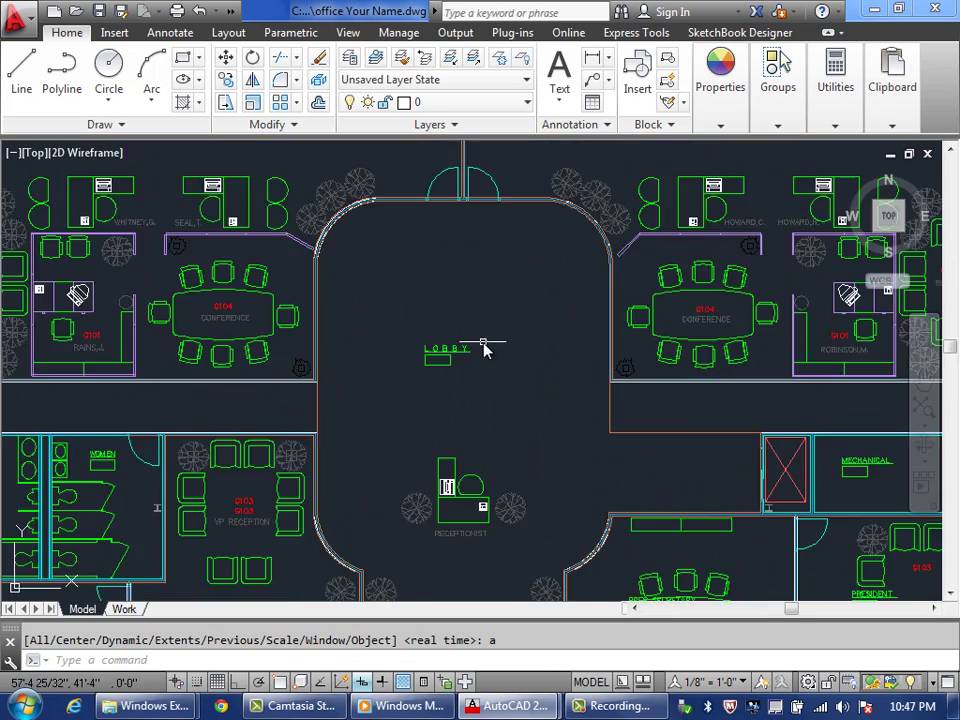
{"action": "middle_click_drag", "start_coordinate": [508, 326], "coordinate": [621, 349]}
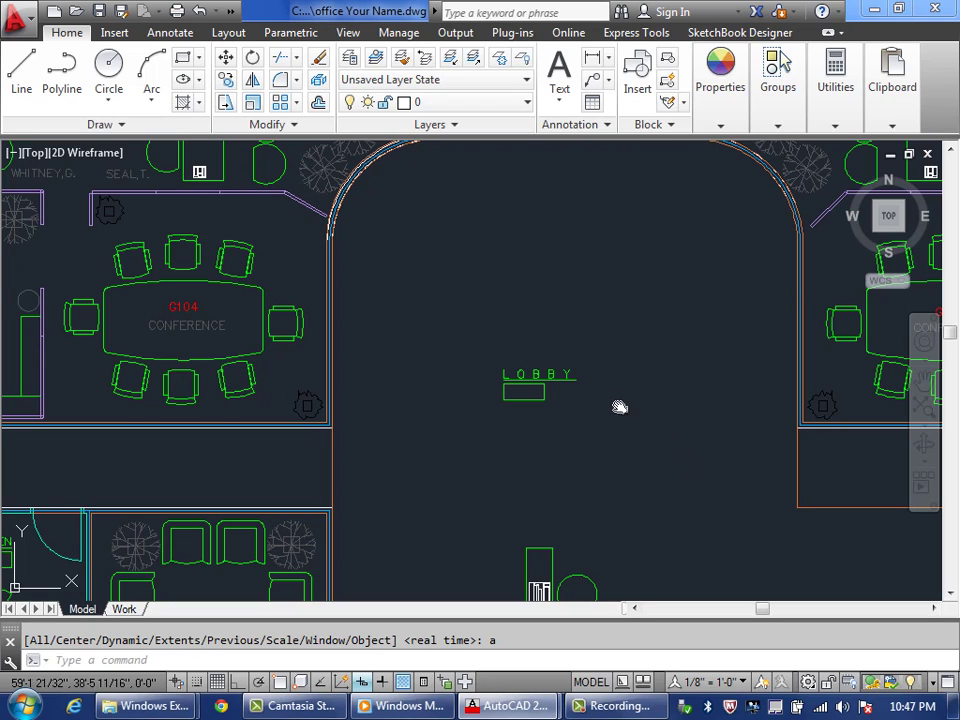
{"action": "mouse_move", "coordinate": [677, 467]}
{"action": "middle_mouse_down"}
{"action": "mouse_move", "coordinate": [634, 362]}
{"action": "mouse_move", "coordinate": [621, 253]}
{"action": "mouse_move", "coordinate": [759, 471]}
{"action": "mouse_move", "coordinate": [780, 485]}
{"action": "mouse_move", "coordinate": [797, 306]}
{"action": "mouse_move", "coordinate": [690, 325]}
{"action": "mouse_move", "coordinate": [654, 390]}
{"action": "middle_mouse_up"}
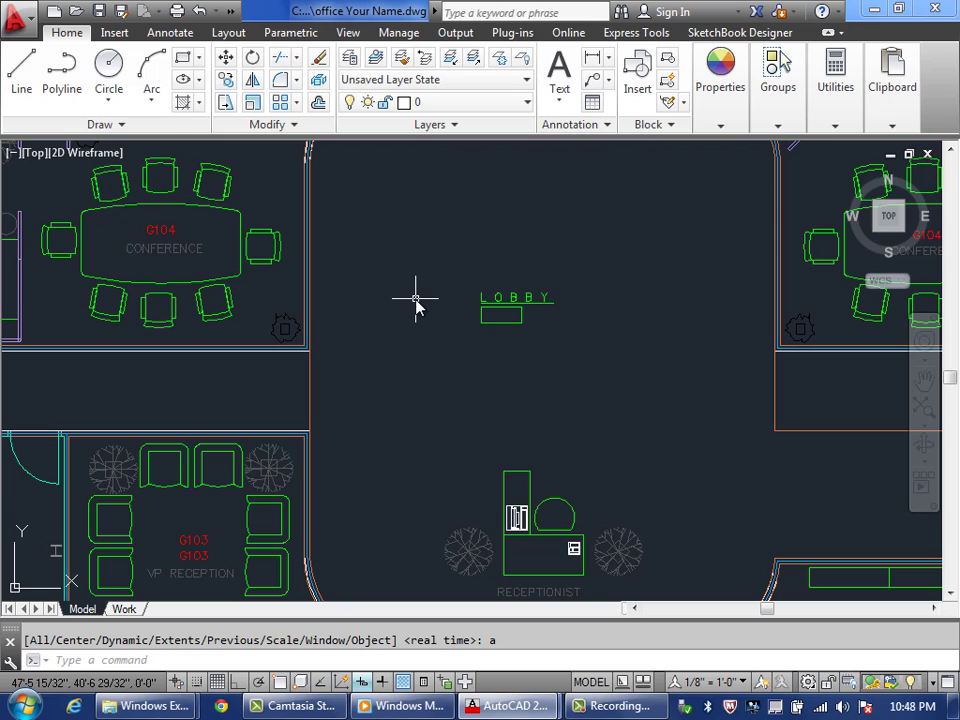
- Zoom in on the LOBBY label and select its text, underline and the rectangle below
{"action": "scroll", "coordinate": [452, 302], "scroll_direction": "up", "scroll_amount": 6}
{"action": "middle_click_drag", "start_coordinate": [452, 302], "coordinate": [283, 353]}
{"action": "scroll", "coordinate": [380, 336], "scroll_direction": "up", "scroll_amount": 2}
{"action": "middle_click_drag", "start_coordinate": [366, 336], "coordinate": [186, 328]}
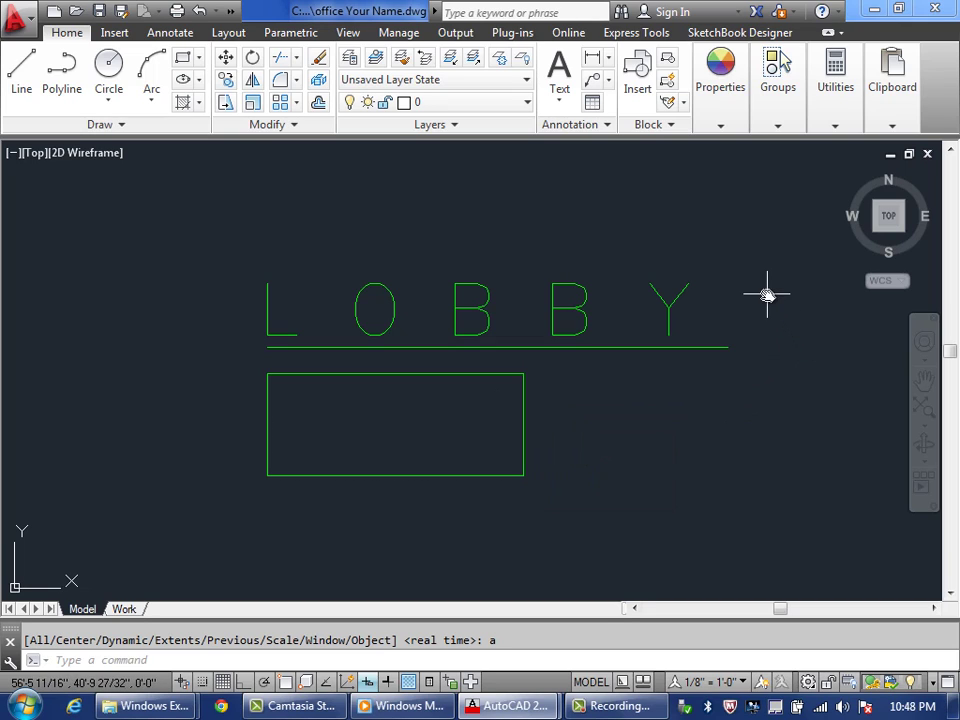
{"action": "key", "text": "Escape"}
{"action": "left_click", "coordinate": [480, 287]}
{"action": "left_click", "coordinate": [519, 347]}
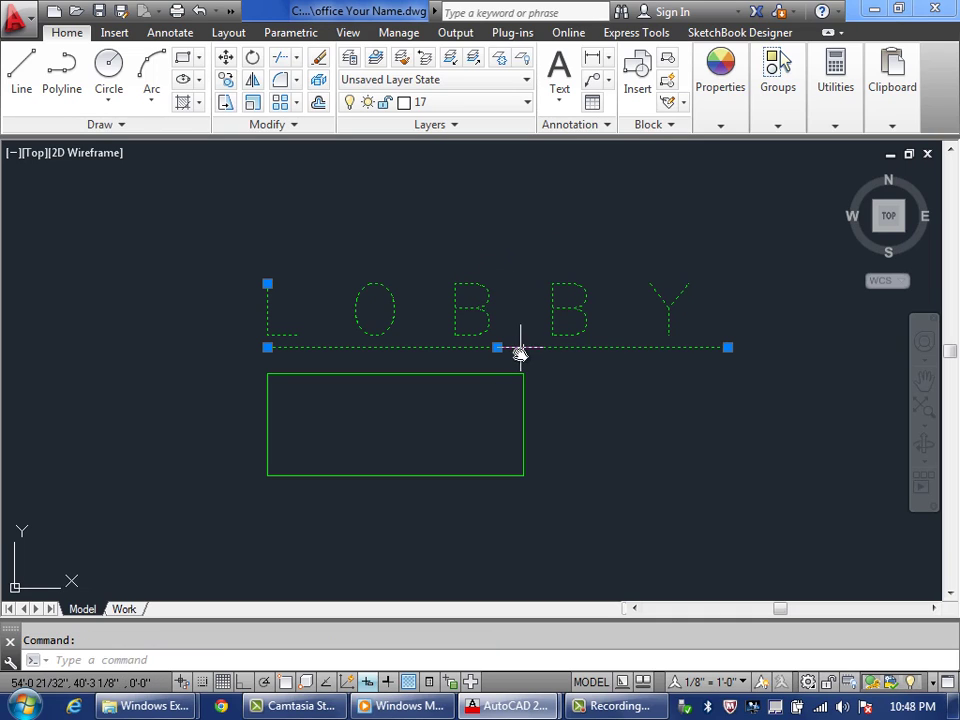
{"action": "left_click", "coordinate": [523, 416]}
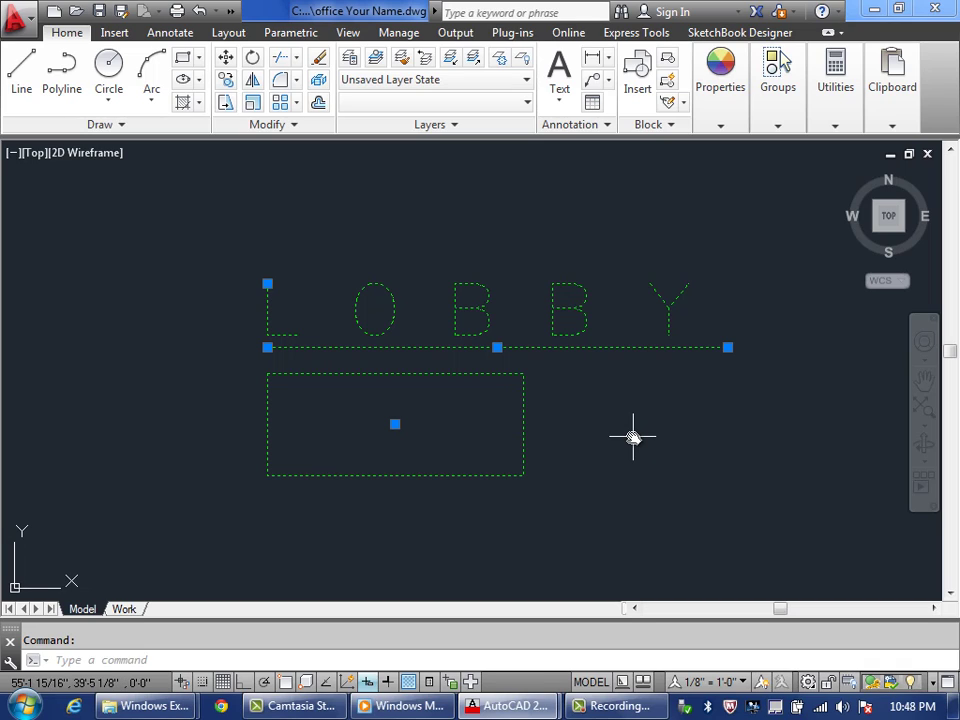
- Practise selecting the LOBBY text, line and box with a window, then a crossing selection
{"action": "key", "text": "Escape"}
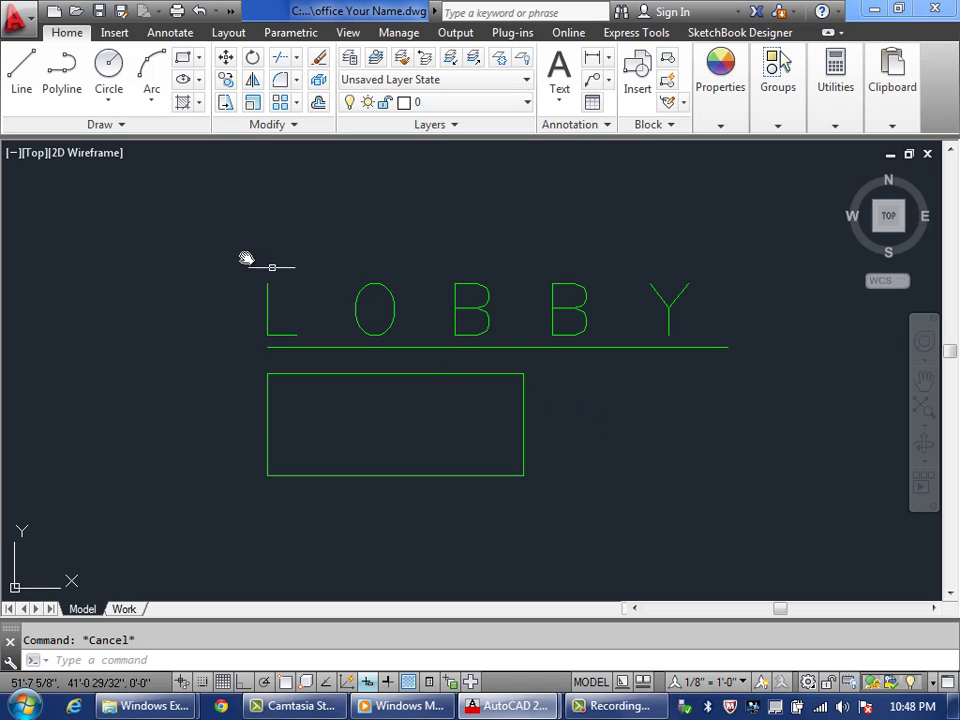
{"action": "left_click", "coordinate": [204, 240]}
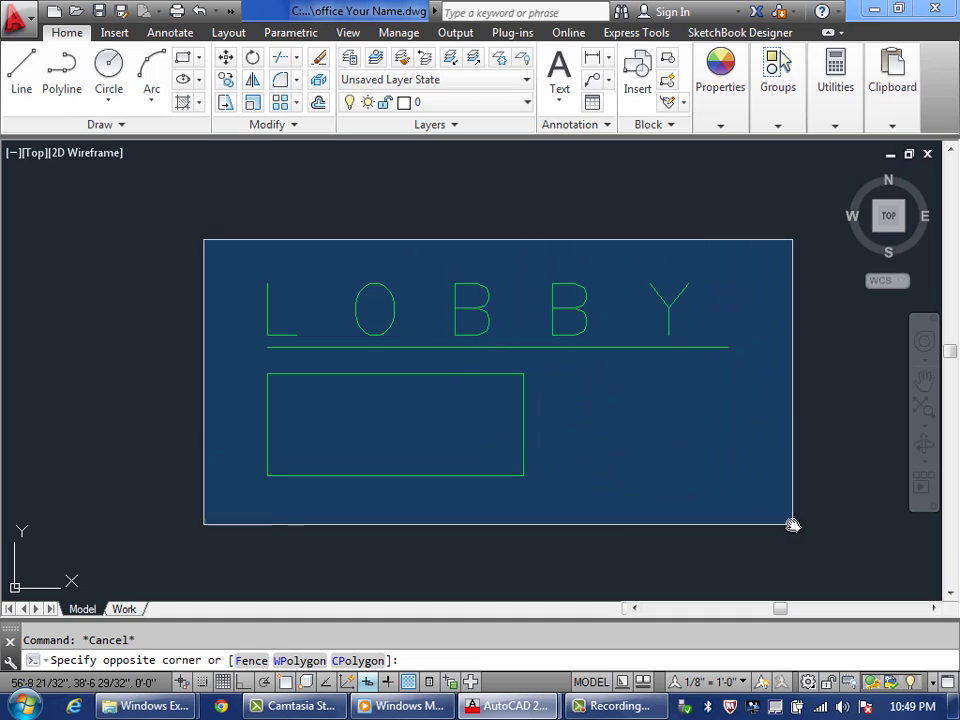
{"action": "left_click", "coordinate": [793, 525]}
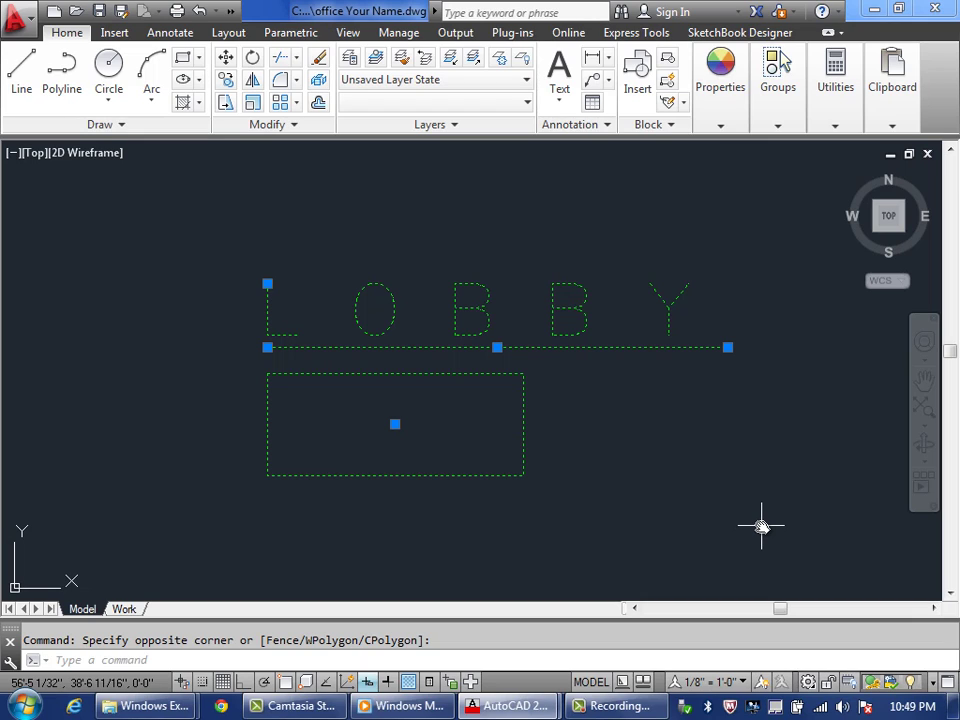
{"action": "key", "text": "Escape"}
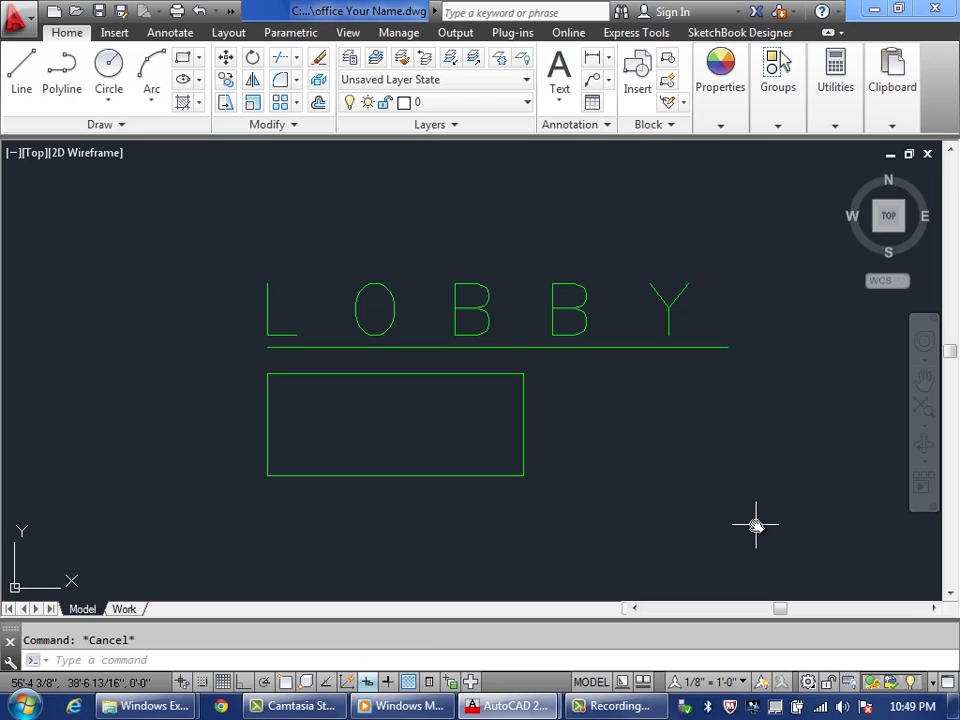
{"action": "left_click", "coordinate": [783, 520]}
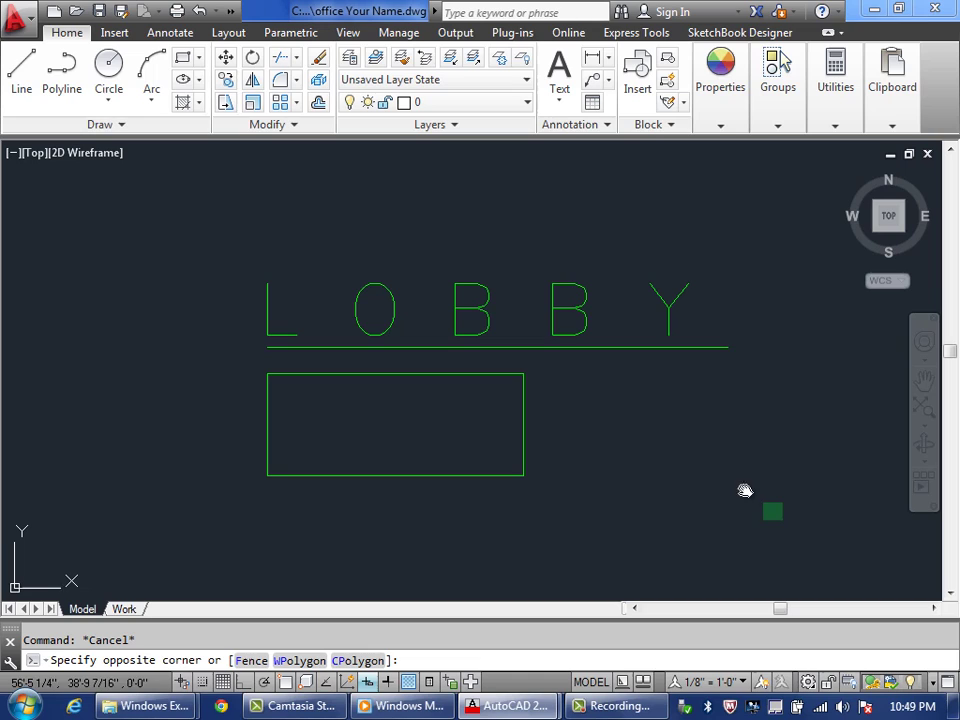
{"action": "left_click", "coordinate": [502, 295]}
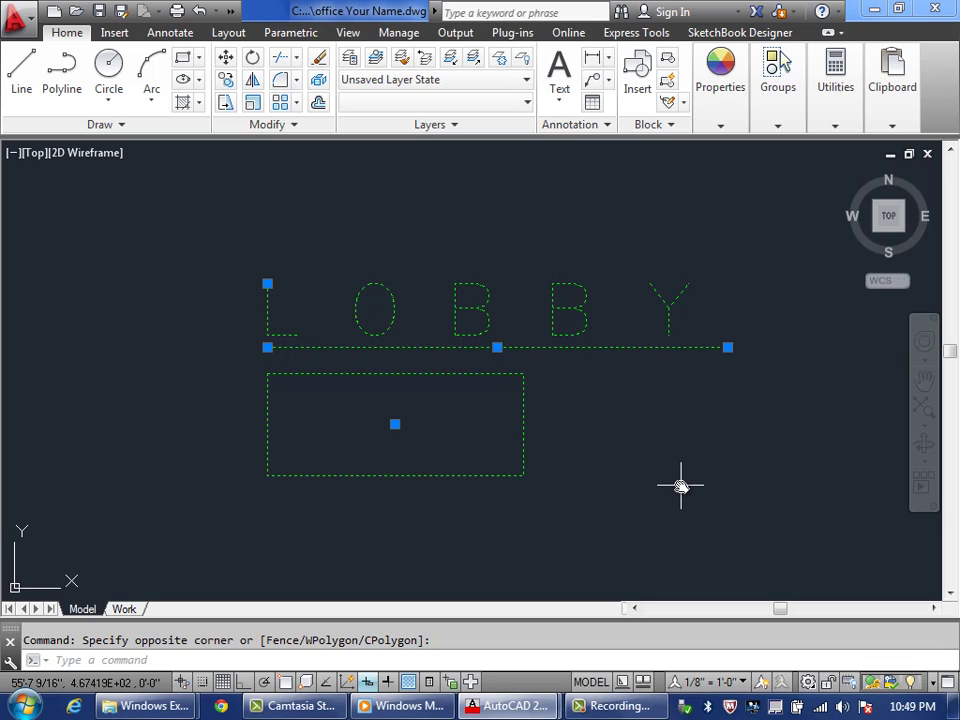
{"action": "key", "text": "Escape"}
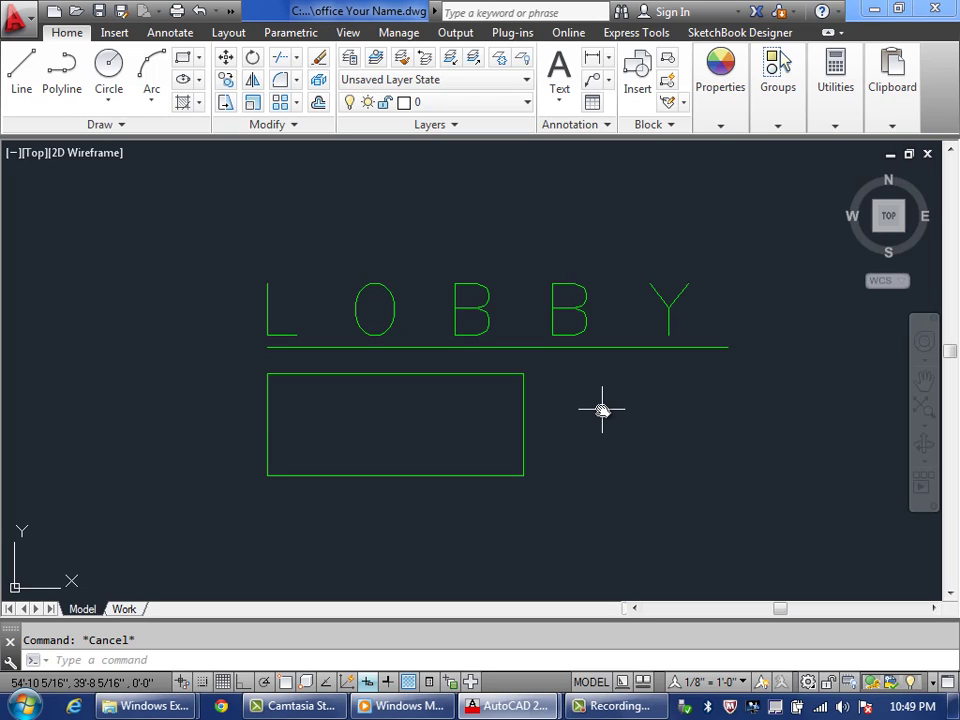
- Window-select the three LOBBY objects and drag them slightly to the left
{"action": "left_click", "coordinate": [236, 222]}
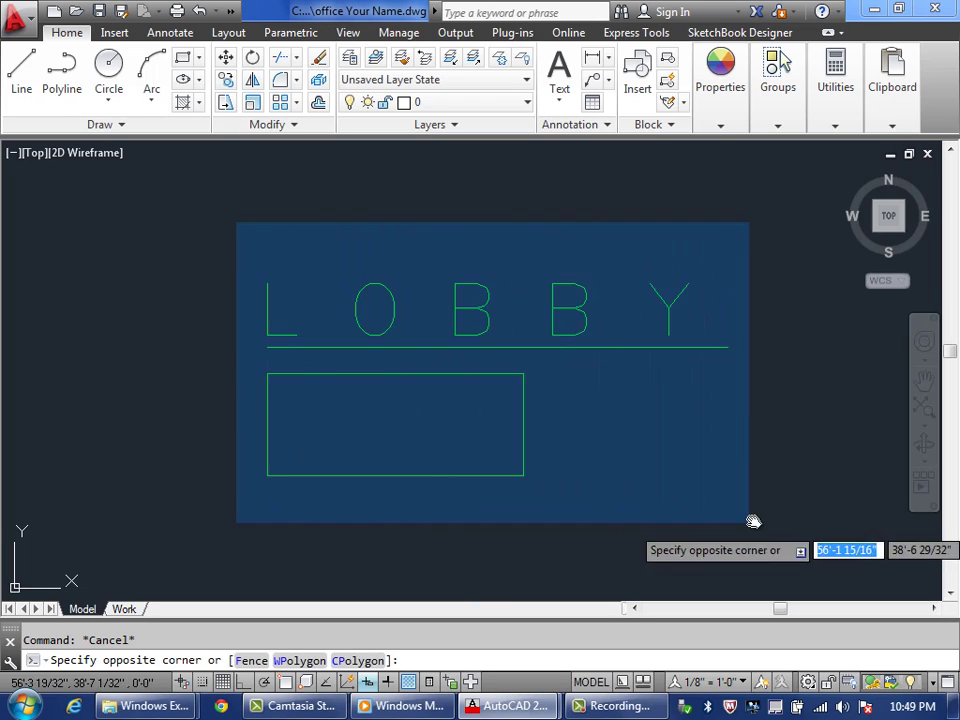
{"action": "left_click", "coordinate": [753, 518]}
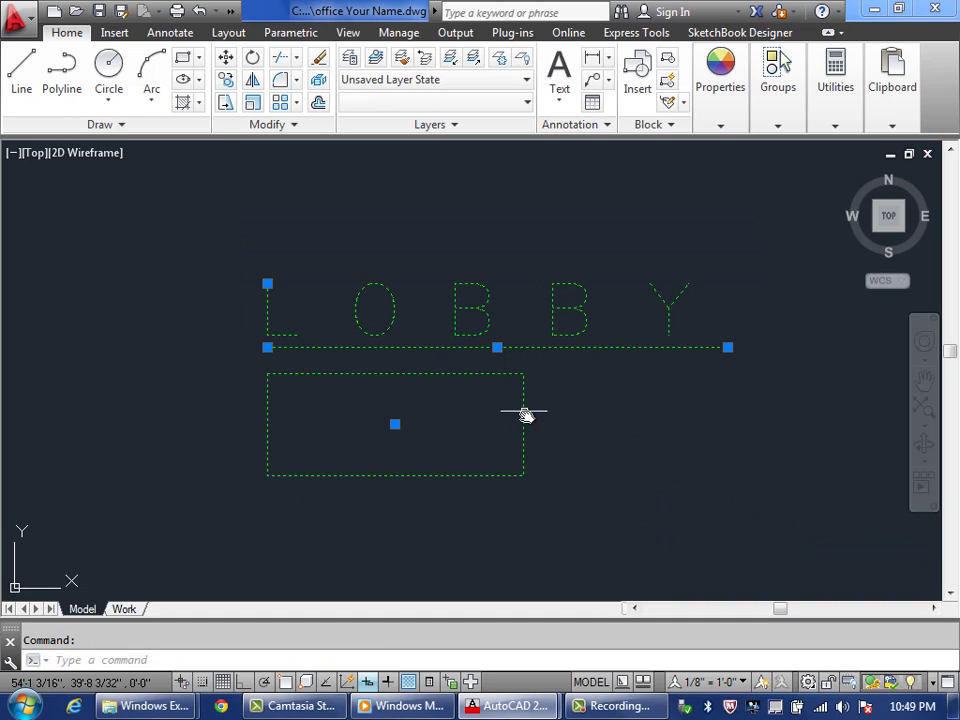
{"action": "left_click_drag", "start_coordinate": [526, 417], "coordinate": [506, 420]}
{"action": "key", "text": "Escape"}
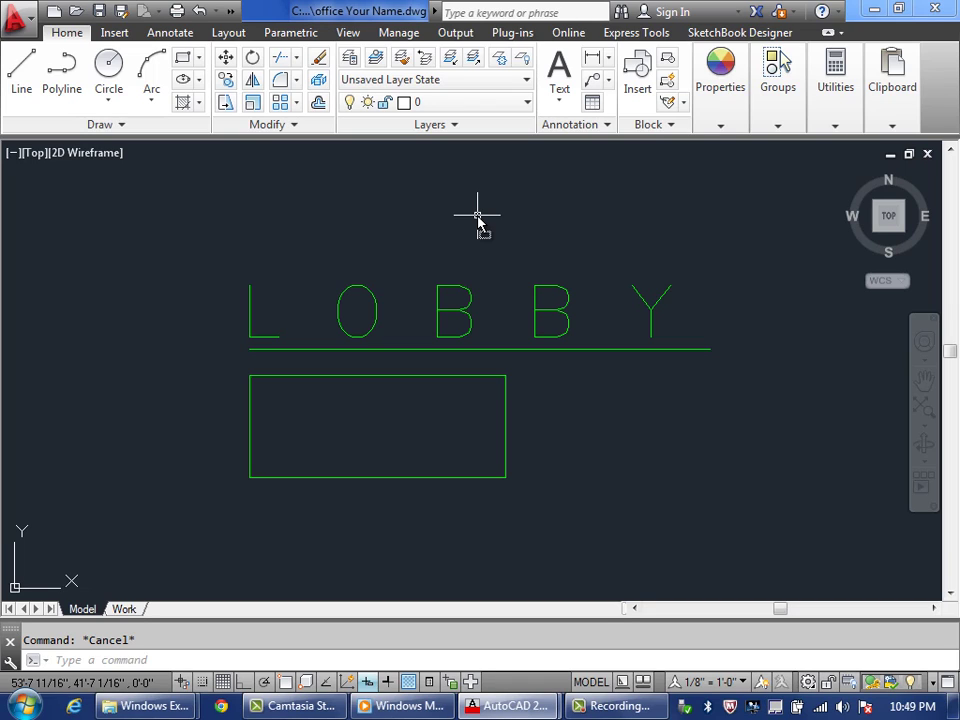
- Start MOVE on the window-selected LOBBY text, line and rectangle, with the L's top-left corner as base point
{"action": "type", "text": "m"}
{"action": "key", "text": "Return"}
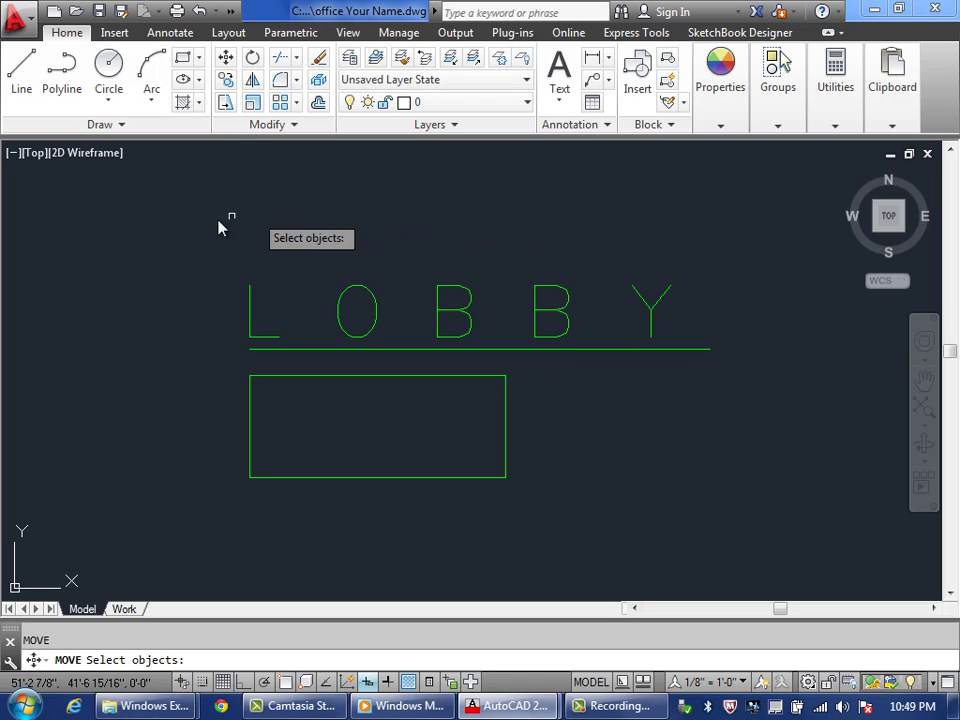
{"action": "left_click", "coordinate": [179, 227]}
{"action": "left_click", "coordinate": [777, 517]}
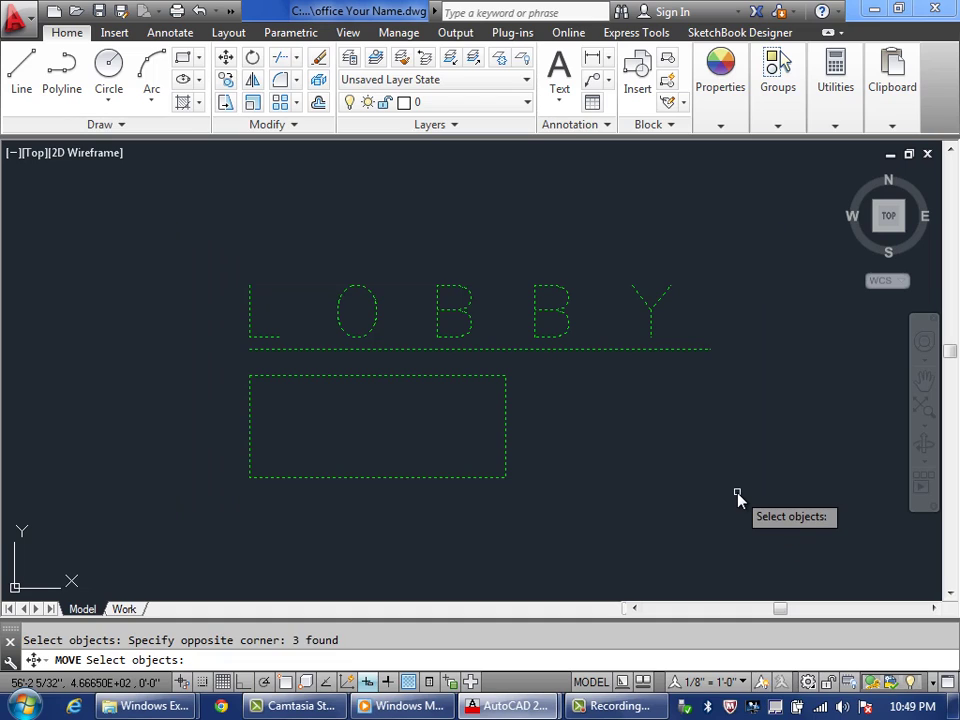
{"action": "key", "text": "Return"}
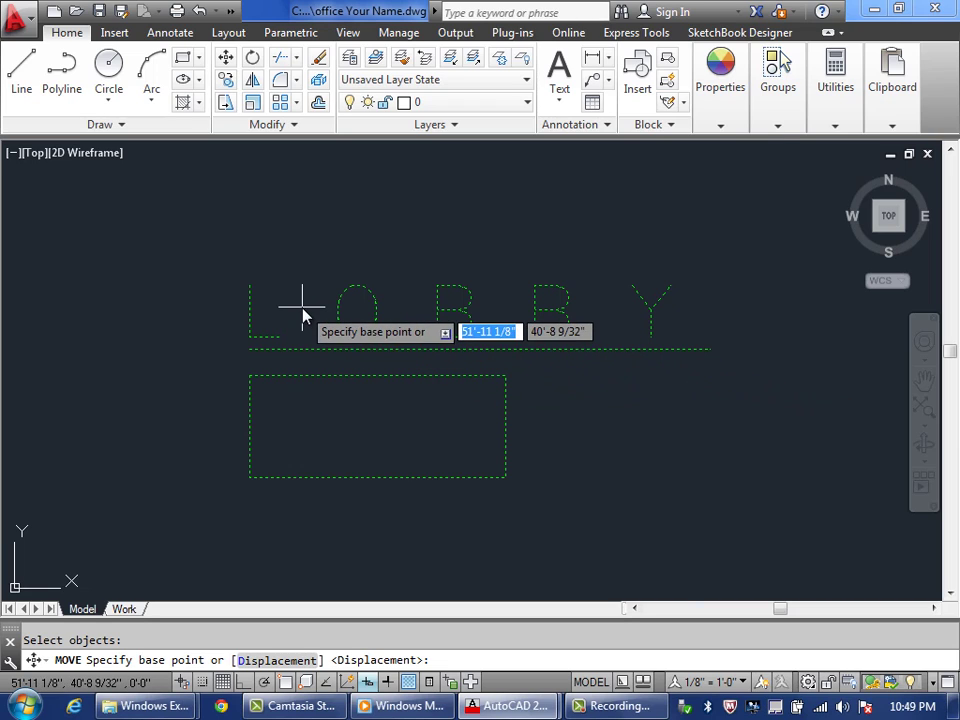
{"action": "left_click", "coordinate": [250, 284]}
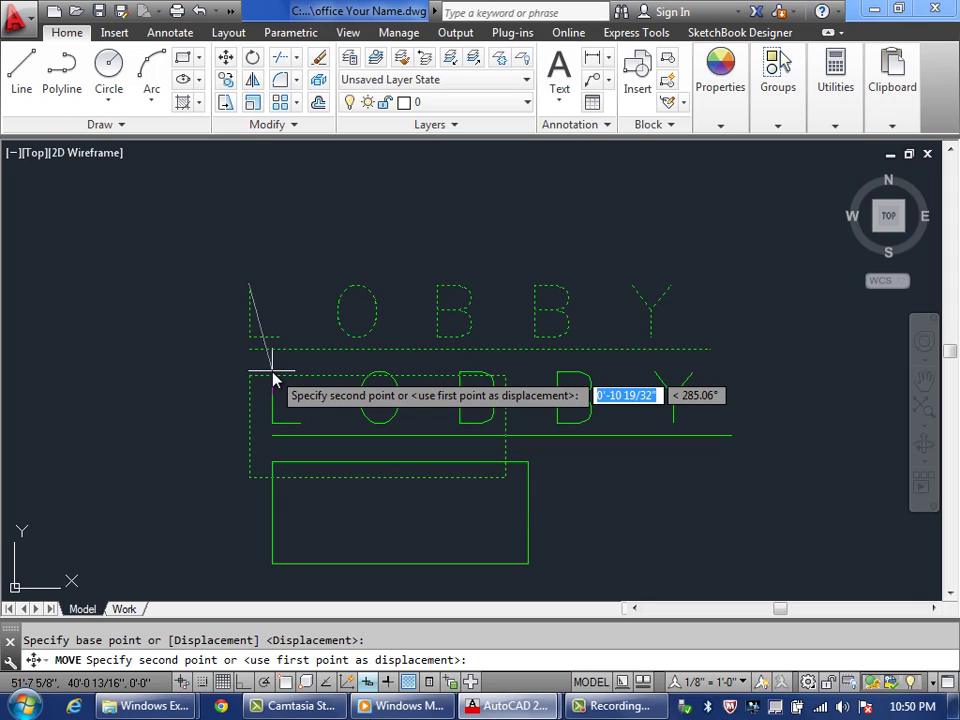
- Place the LOBBY group in the lobby just above its bottom wall
{"action": "scroll", "coordinate": [273, 380], "scroll_direction": "down", "scroll_amount": 6}
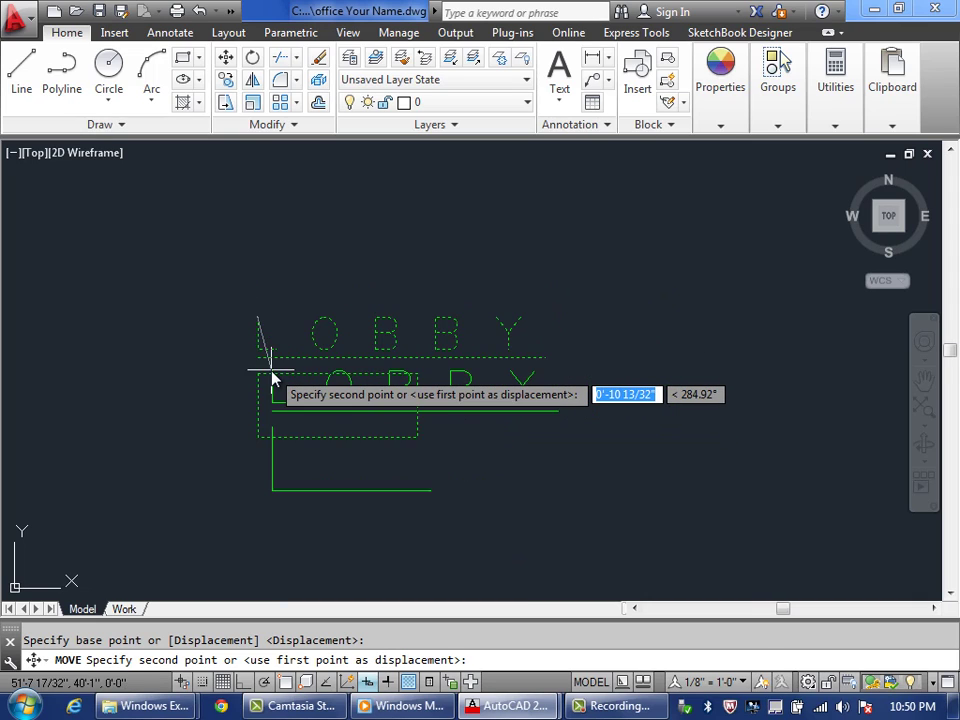
{"action": "scroll", "coordinate": [273, 380], "scroll_direction": "down", "scroll_amount": 3}
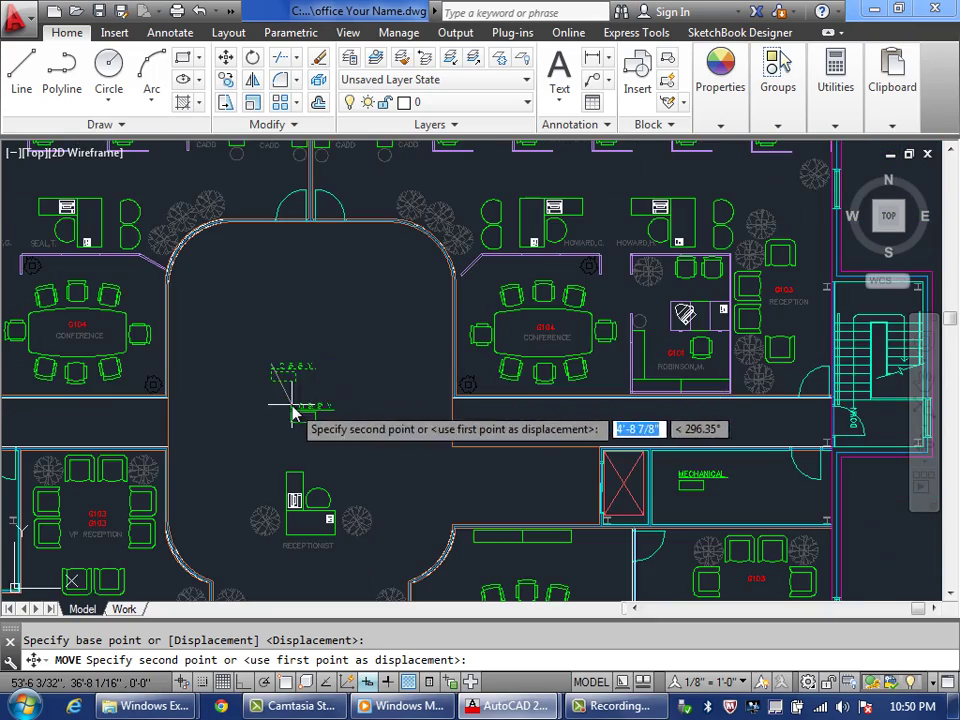
{"action": "middle_click_drag", "start_coordinate": [293, 405], "coordinate": [313, 213]}
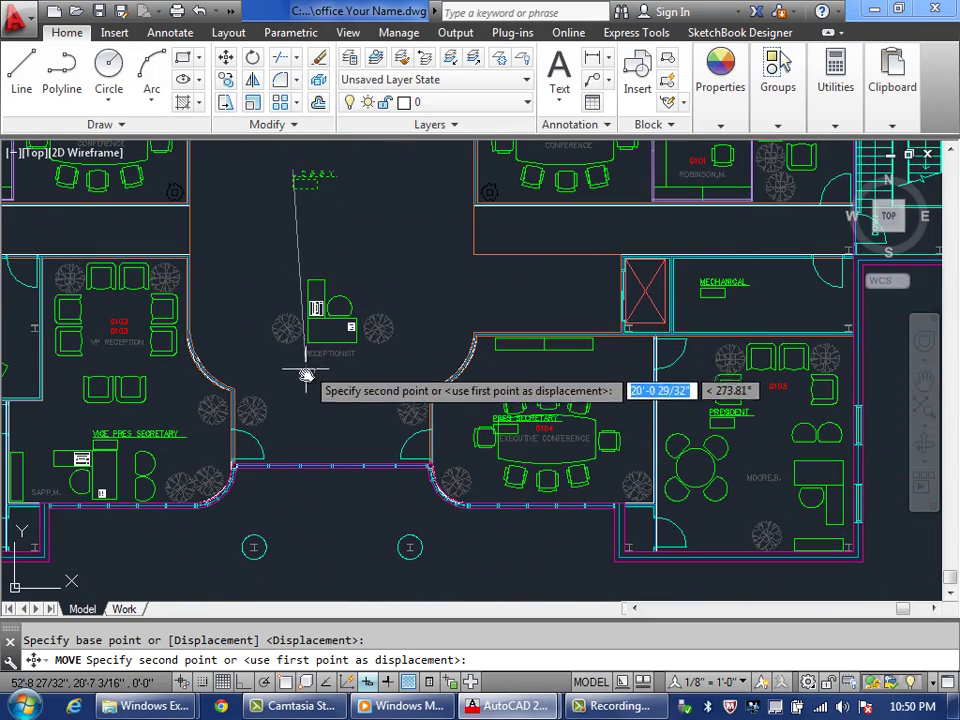
{"action": "scroll", "coordinate": [320, 444], "scroll_direction": "up", "scroll_amount": 6}
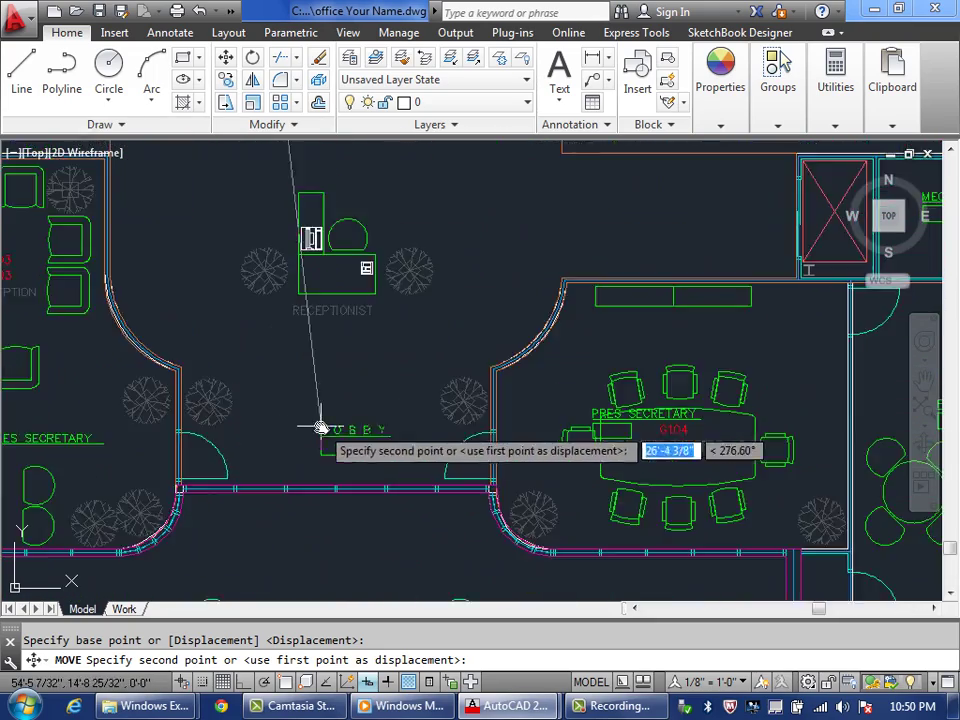
{"action": "scroll", "coordinate": [313, 433], "scroll_direction": "down", "scroll_amount": 3}
{"action": "mouse_move", "coordinate": [300, 444]}
{"action": "middle_mouse_down"}
{"action": "mouse_move", "coordinate": [347, 368]}
{"action": "mouse_move", "coordinate": [471, 343]}
{"action": "middle_mouse_up"}
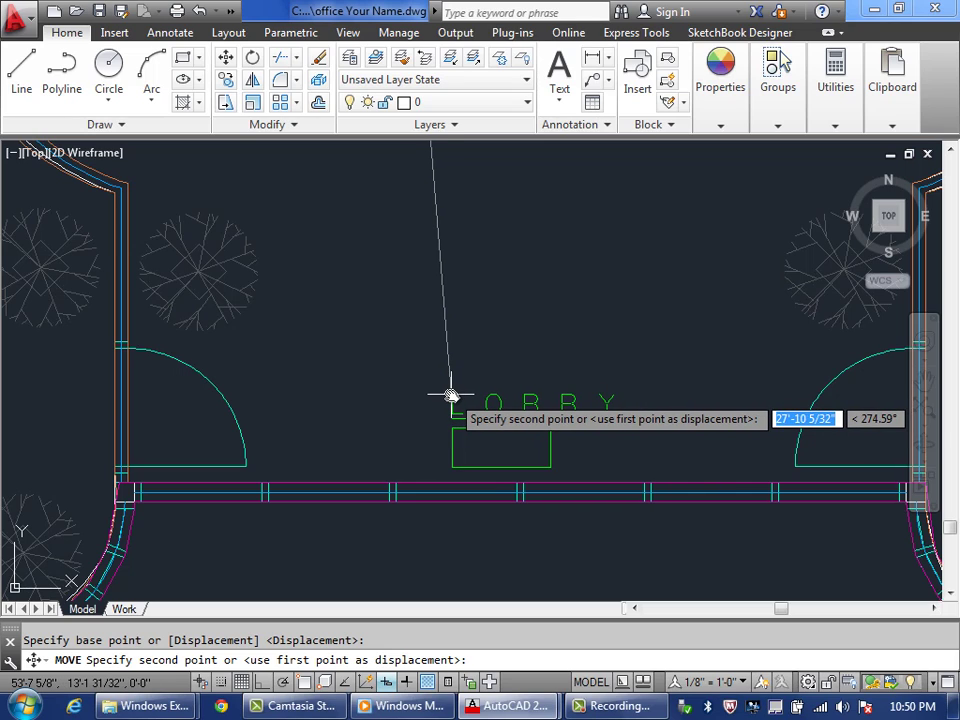
{"action": "left_click", "coordinate": [450, 396]}
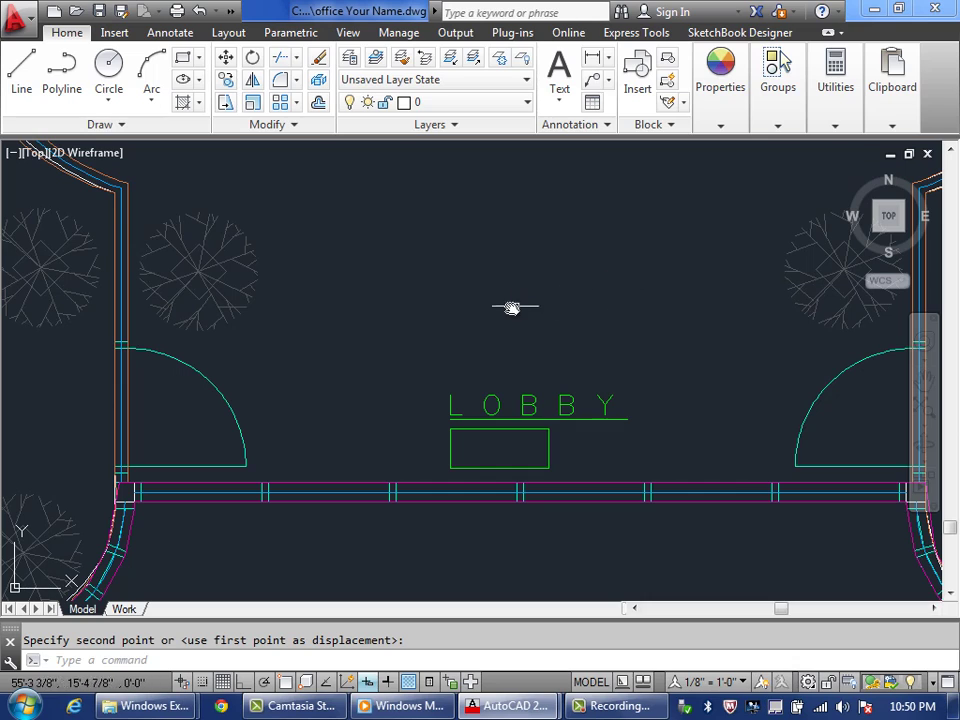
- Window-select the reception desk and its two plants to move them
{"action": "scroll", "coordinate": [509, 310], "scroll_direction": "down", "scroll_amount": 4}
{"action": "middle_click_drag", "start_coordinate": [499, 321], "coordinate": [452, 407]}
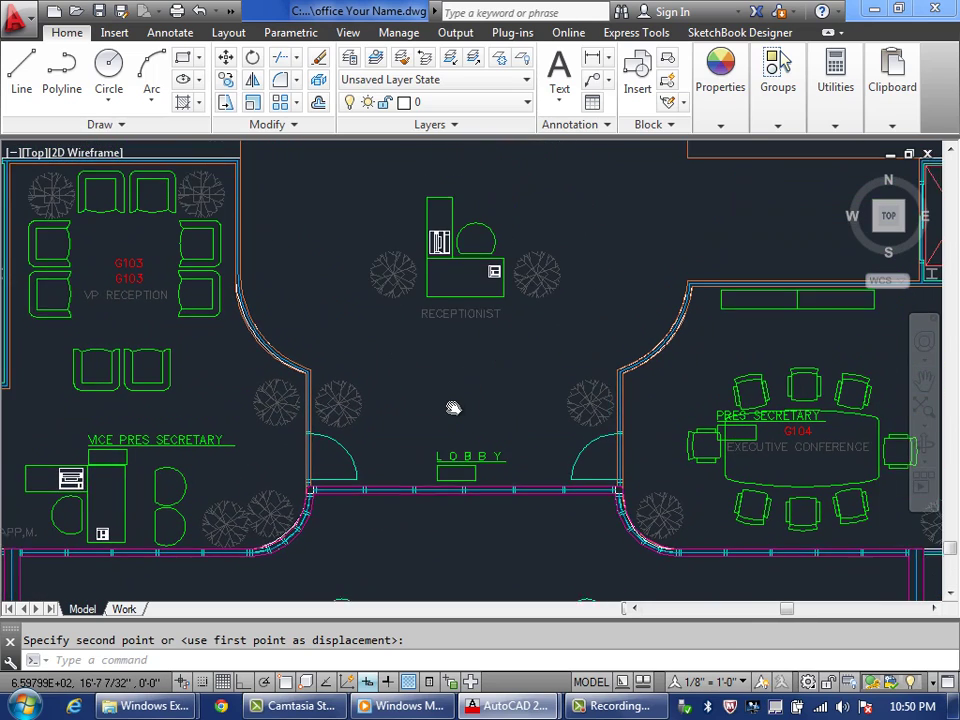
{"action": "scroll", "coordinate": [461, 274], "scroll_direction": "up", "scroll_amount": 2}
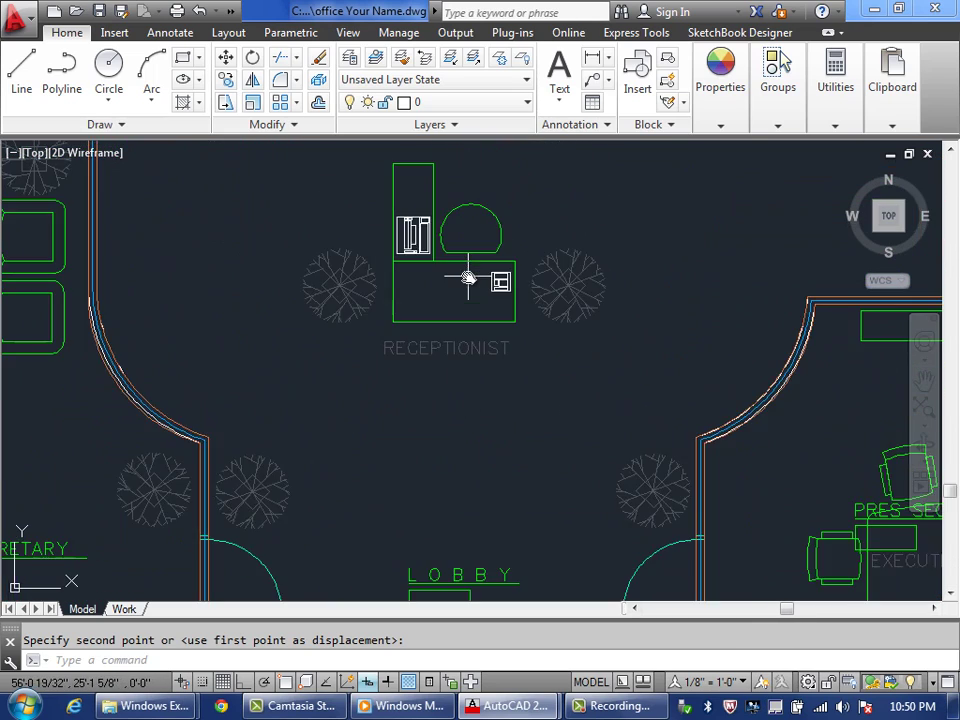
{"action": "middle_click_drag", "start_coordinate": [441, 261], "coordinate": [455, 330]}
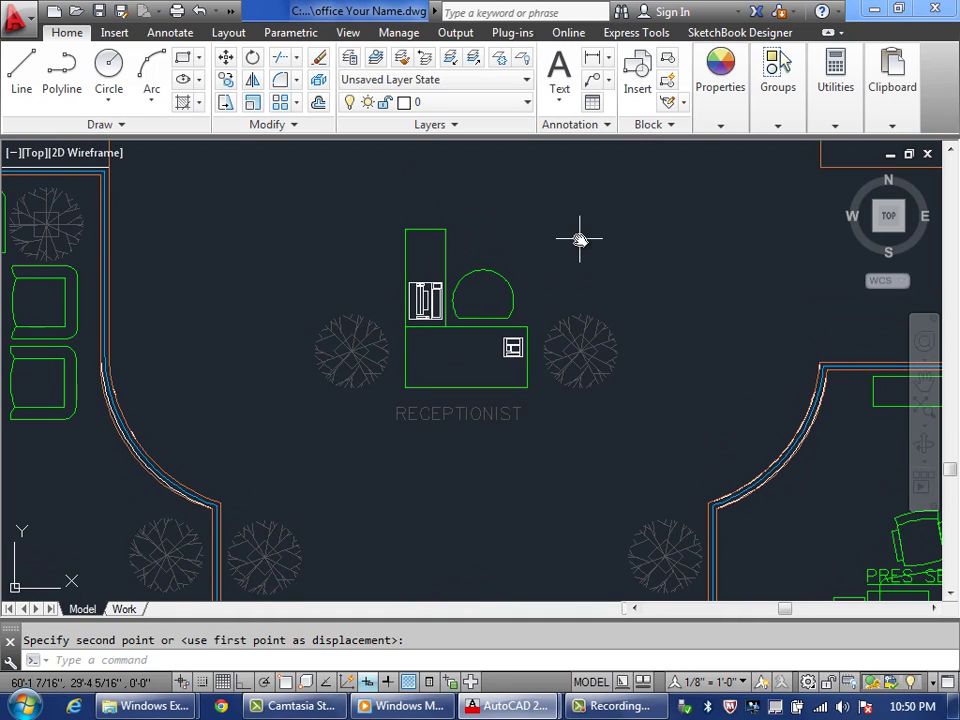
{"action": "key", "text": "Escape"}
{"action": "key", "text": "Return"}
{"action": "left_click", "coordinate": [270, 208]}
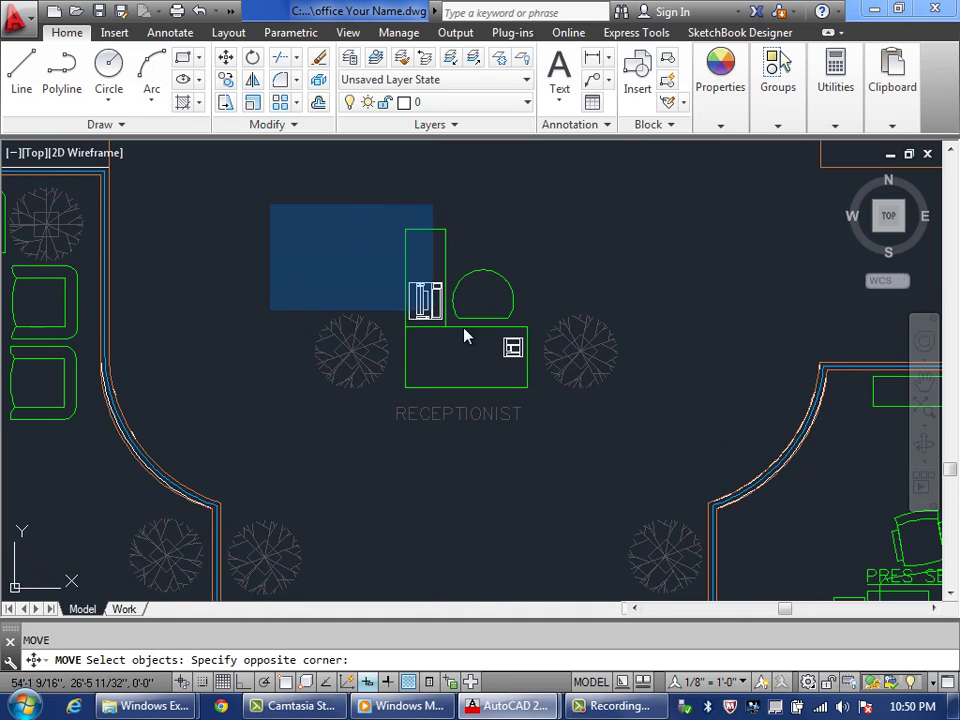
{"action": "left_click", "coordinate": [672, 452]}
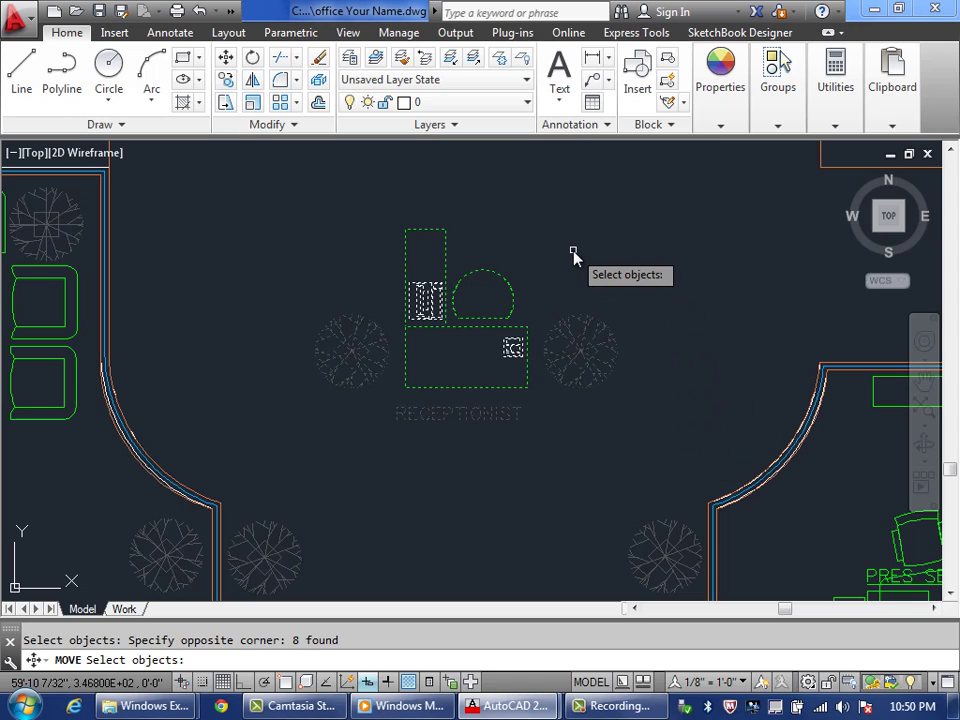
{"action": "key", "text": "Return"}
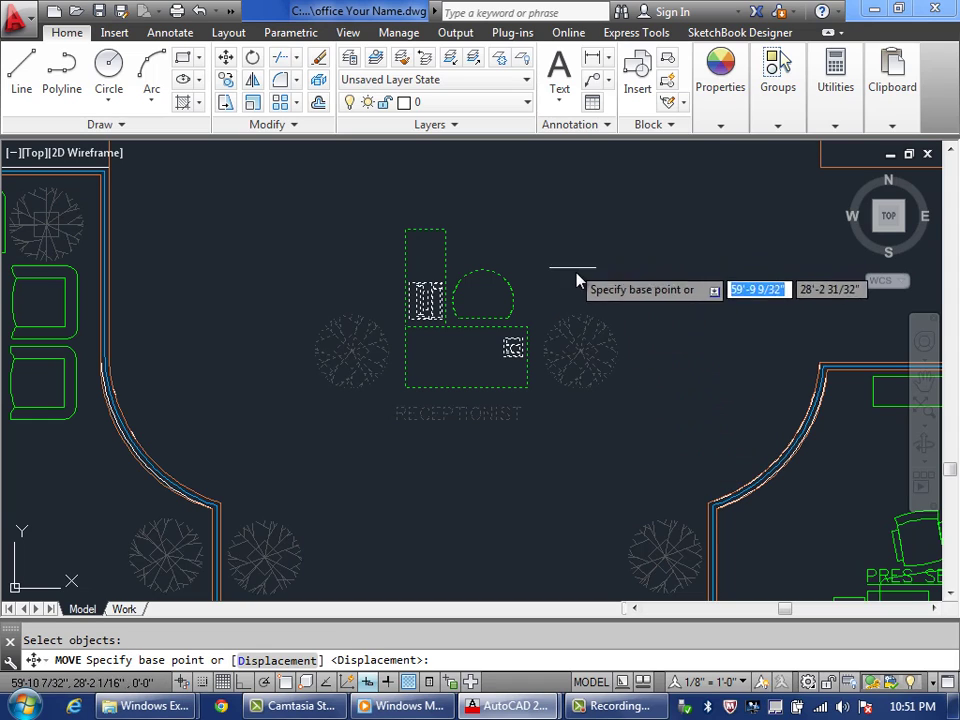
- Drop the desk just above the RECEPTIONIST label, save, and drag the right tree up toward the curved wall
{"action": "middle_click_drag", "start_coordinate": [622, 256], "coordinate": [632, 210]}
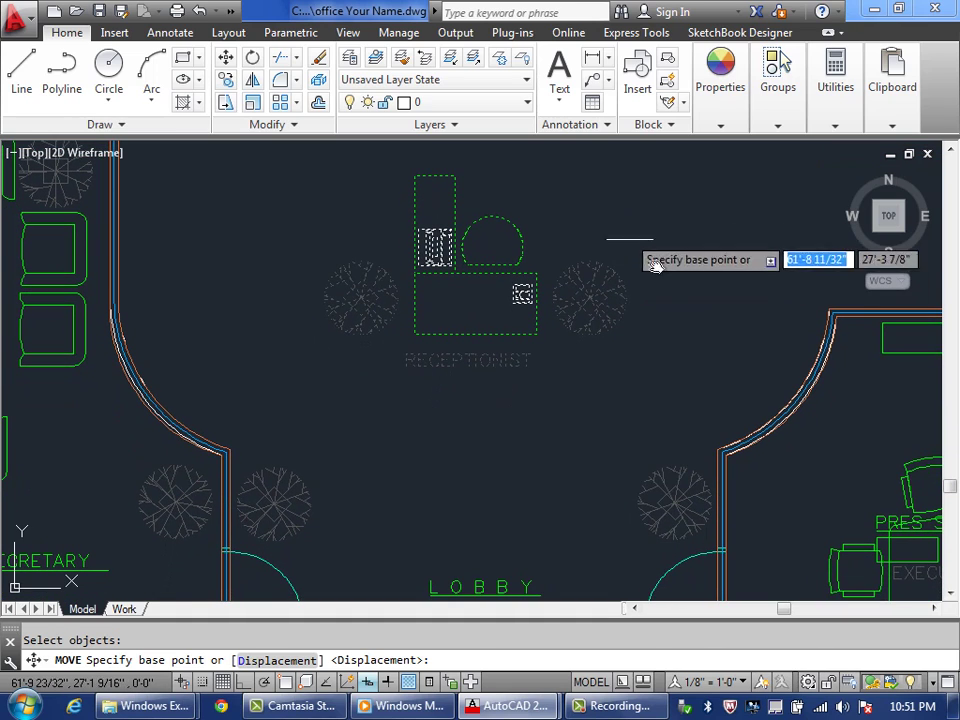
{"action": "left_click", "coordinate": [471, 331]}
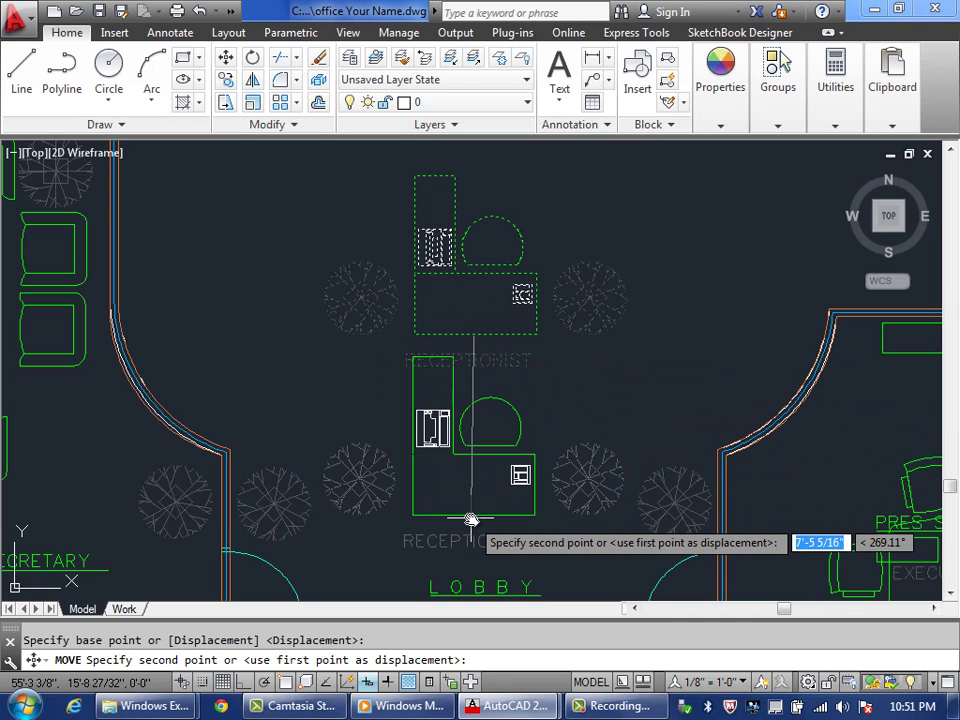
{"action": "left_click", "coordinate": [471, 520]}
{"action": "key", "text": "ctrl+s"}
{"action": "left_click", "coordinate": [615, 459]}
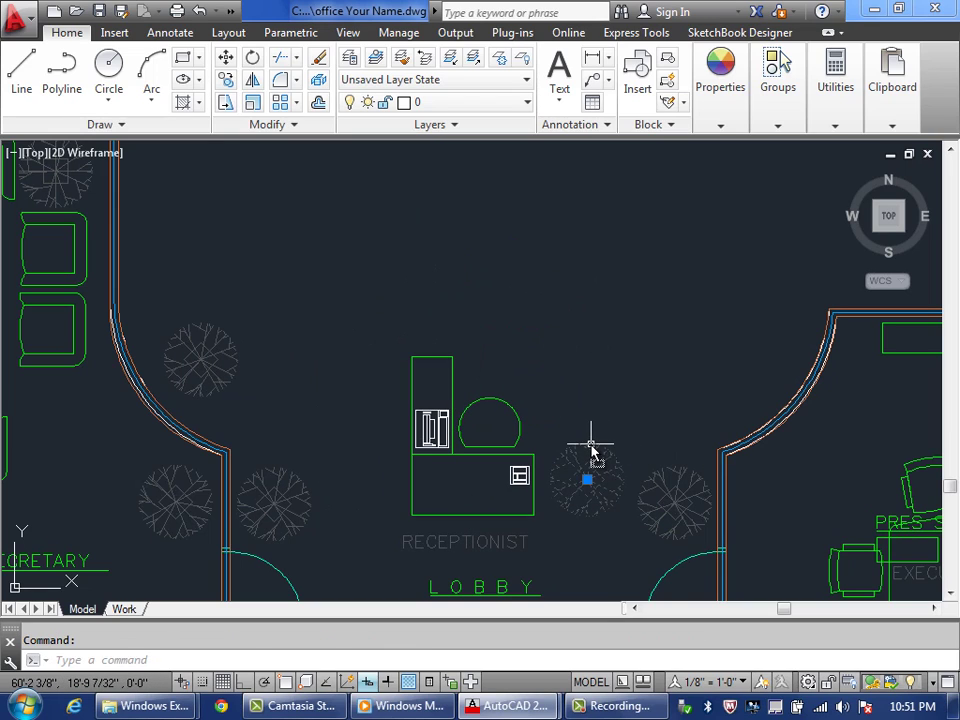
{"action": "left_click_drag", "start_coordinate": [591, 447], "coordinate": [750, 343]}
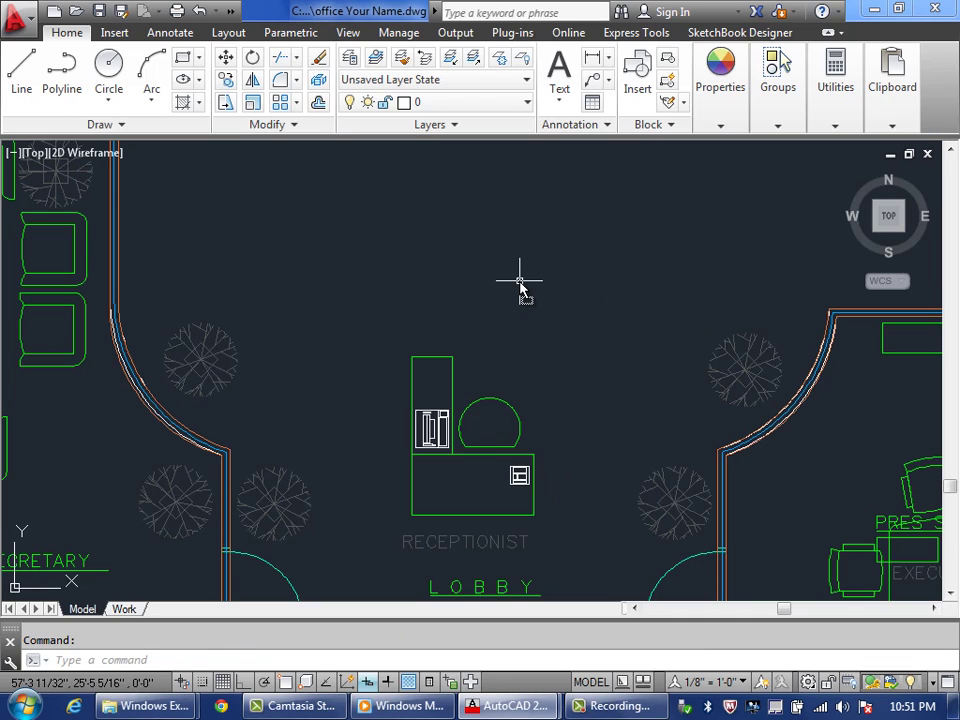
- Copy the G104 conference table with its ten chairs into the empty central lobby using CO
{"action": "scroll", "coordinate": [519, 287], "scroll_direction": "down", "scroll_amount": 5}
{"action": "middle_click_drag", "start_coordinate": [521, 285], "coordinate": [489, 439]}
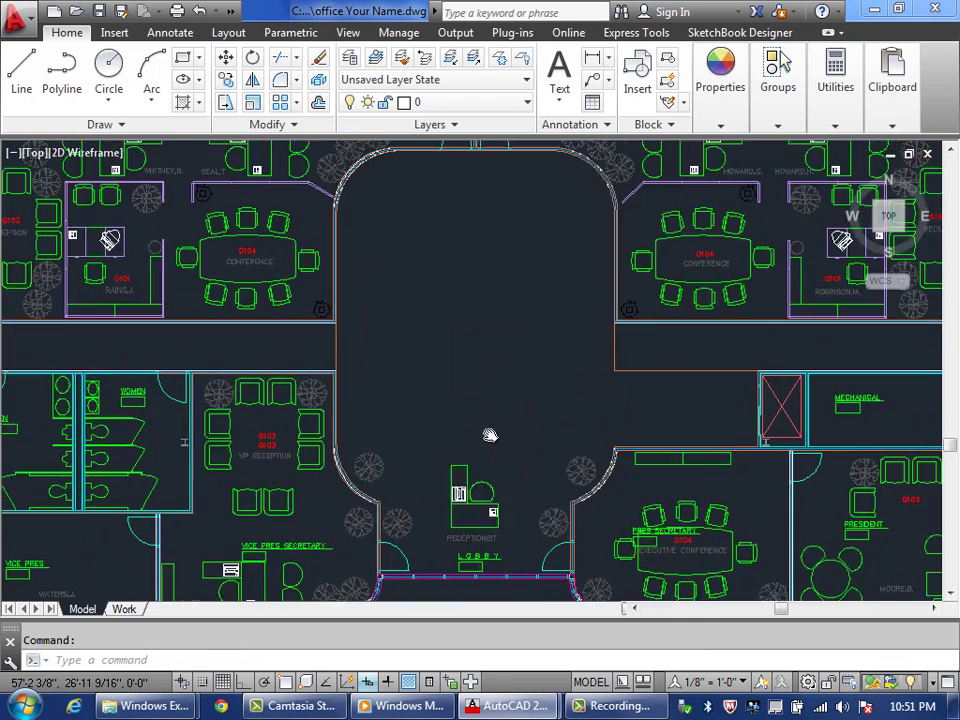
{"action": "scroll", "coordinate": [214, 285], "scroll_direction": "up", "scroll_amount": 2}
{"action": "middle_click_drag", "start_coordinate": [278, 289], "coordinate": [281, 310]}
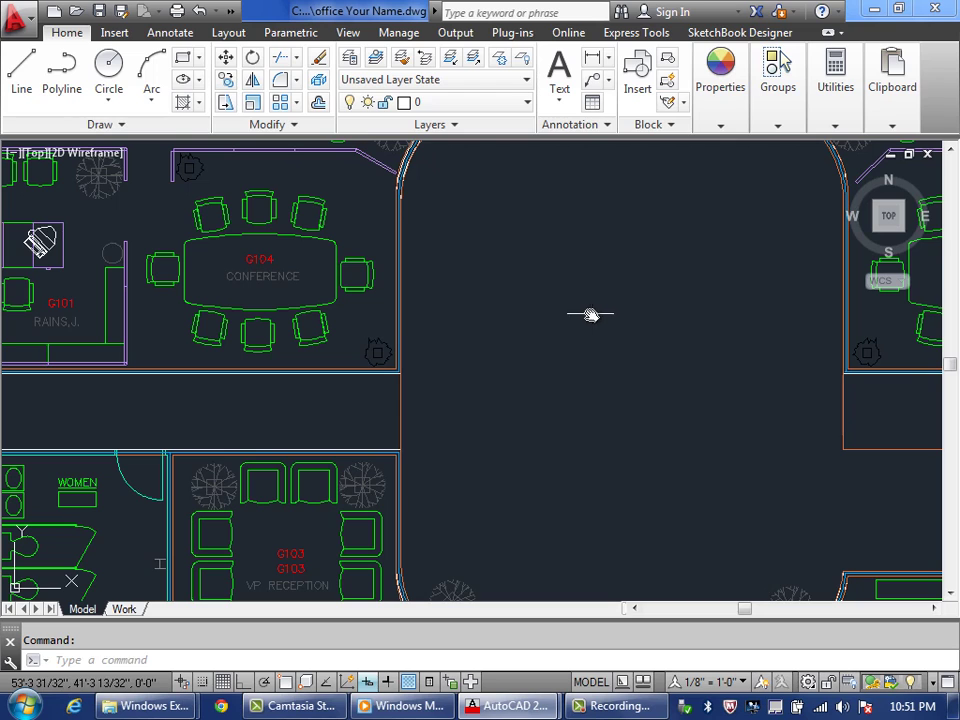
{"action": "mouse_move", "coordinate": [589, 315]}
{"action": "middle_mouse_down"}
{"action": "mouse_move", "coordinate": [566, 381]}
{"action": "mouse_move", "coordinate": [551, 381]}
{"action": "middle_mouse_up"}
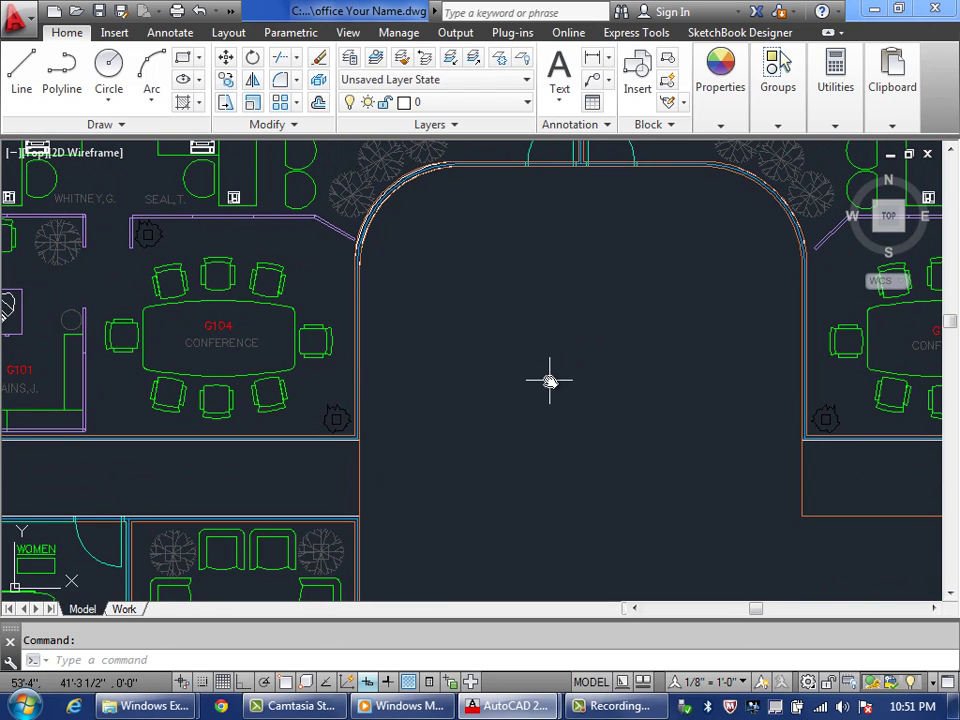
{"action": "type", "text": "co"}
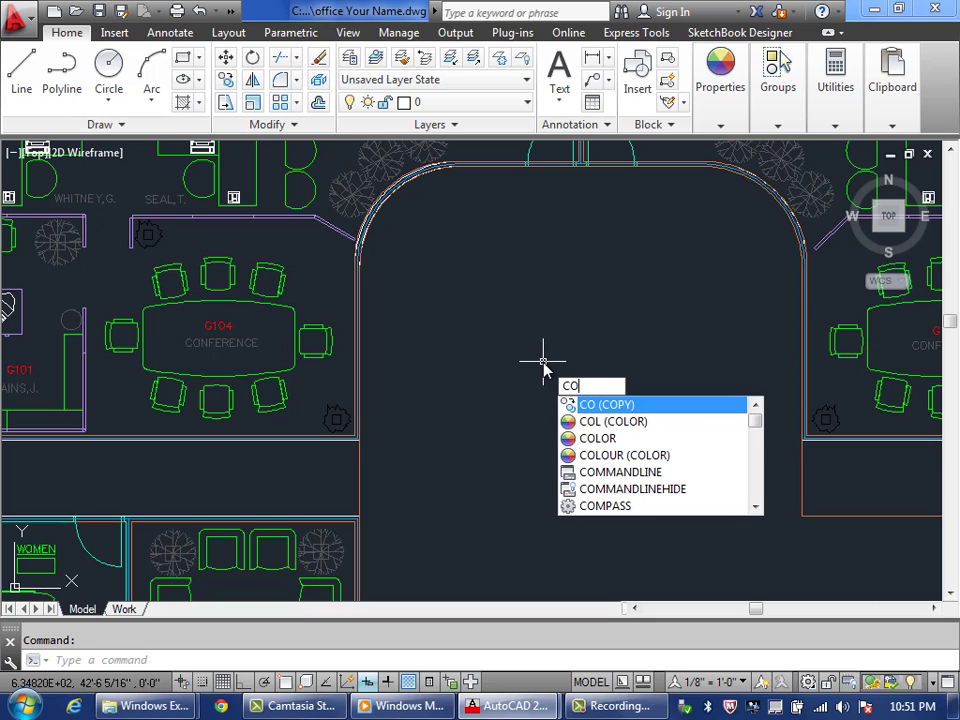
{"action": "key", "text": "Return"}
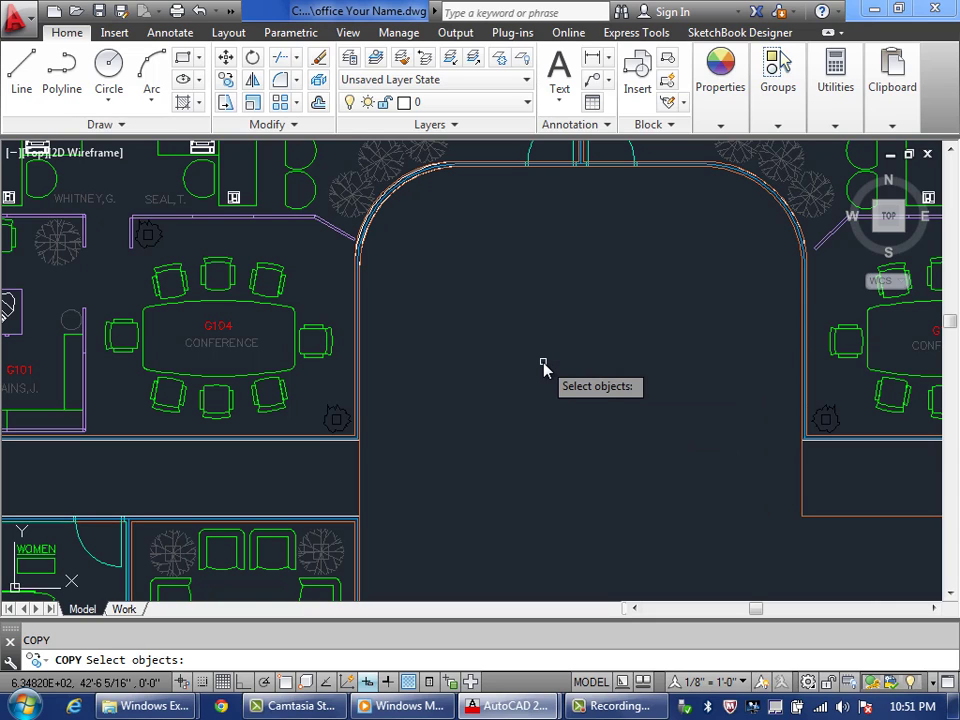
{"action": "left_click", "coordinate": [275, 313]}
{"action": "left_click", "coordinate": [275, 313]}
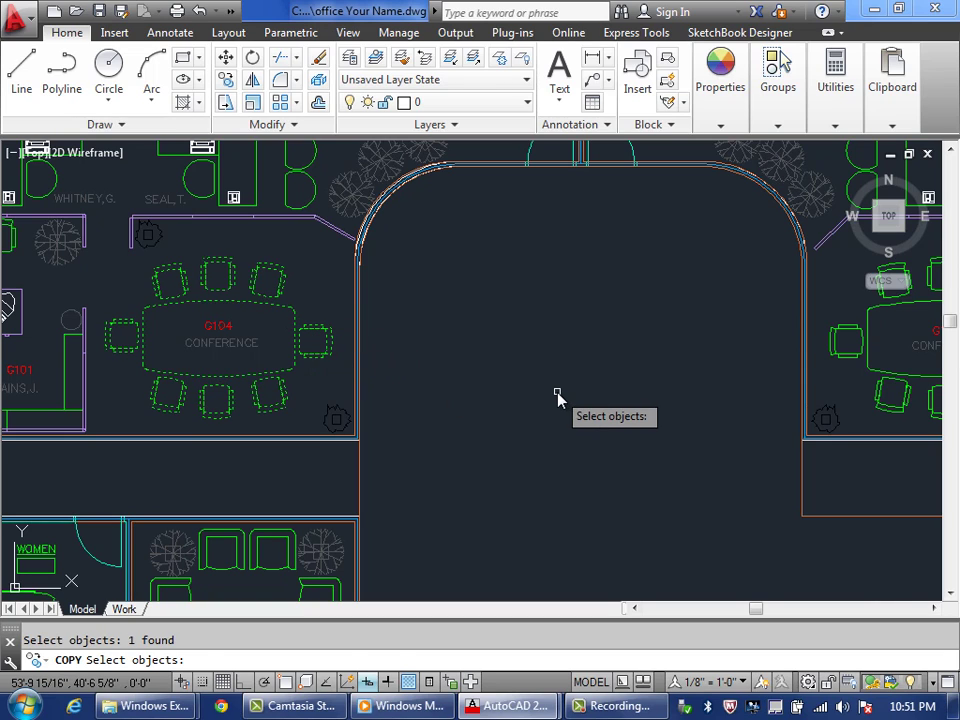
{"action": "key", "text": "Return"}
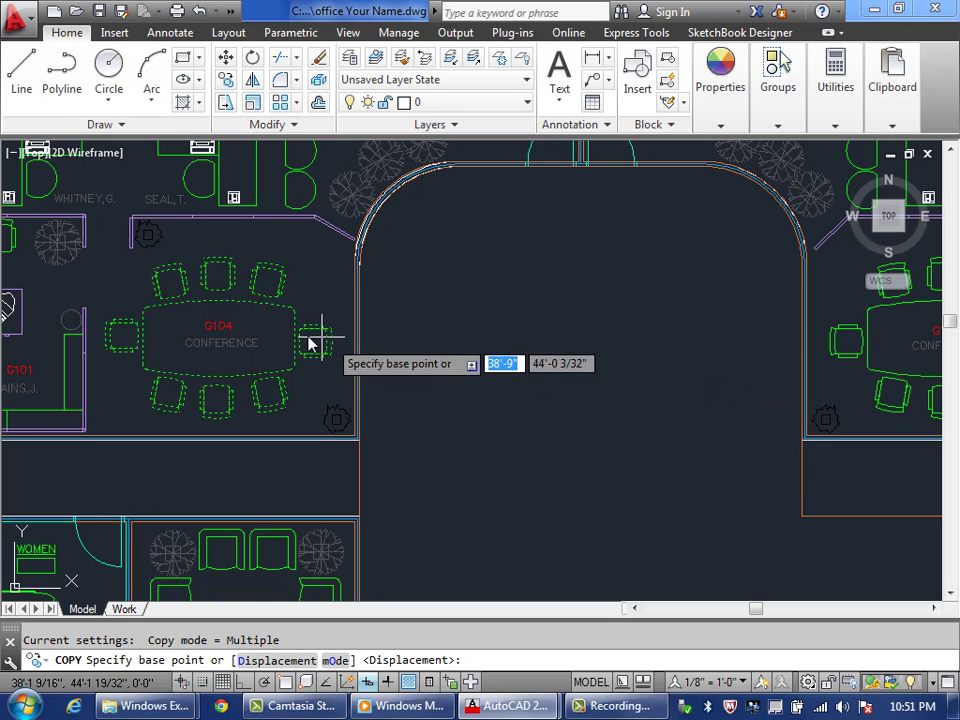
{"action": "left_click", "coordinate": [221, 343]}
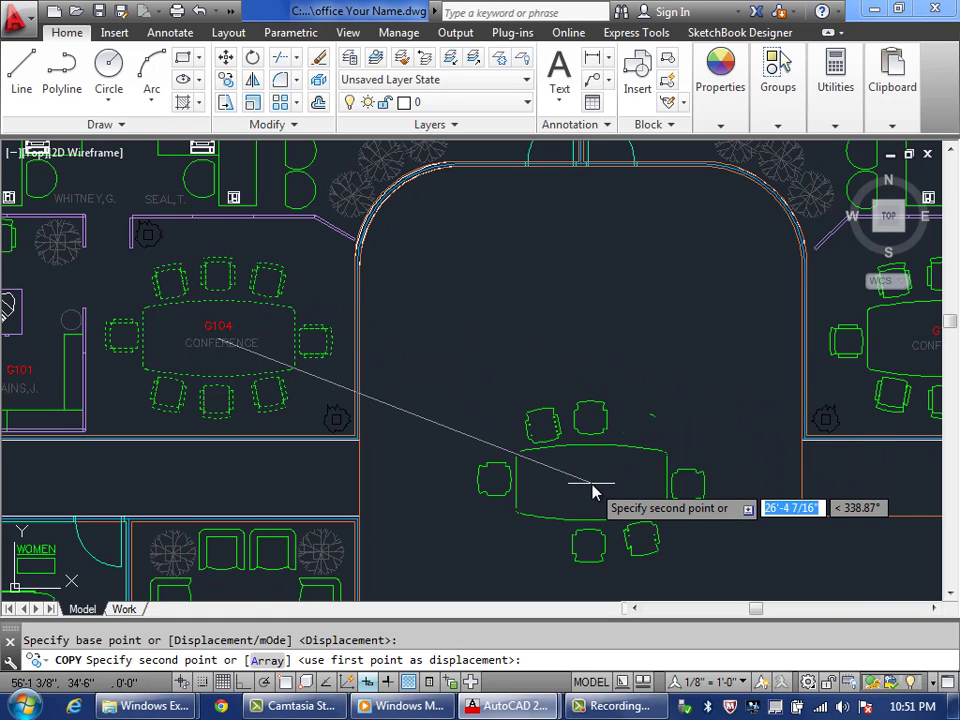
{"action": "left_click", "coordinate": [589, 490]}
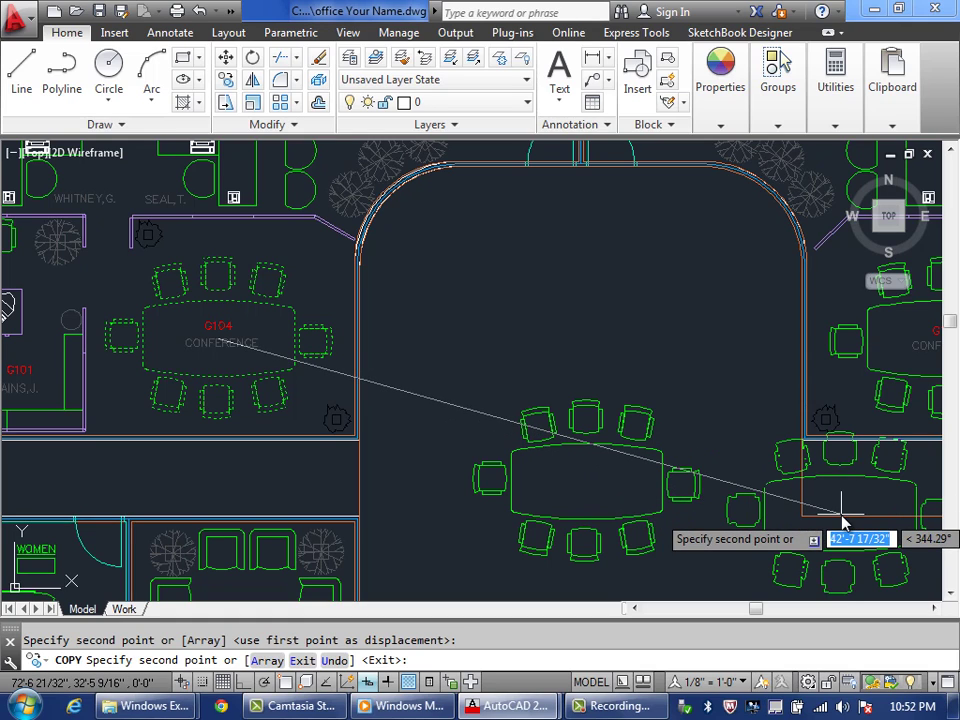
{"action": "key", "text": "Escape"}
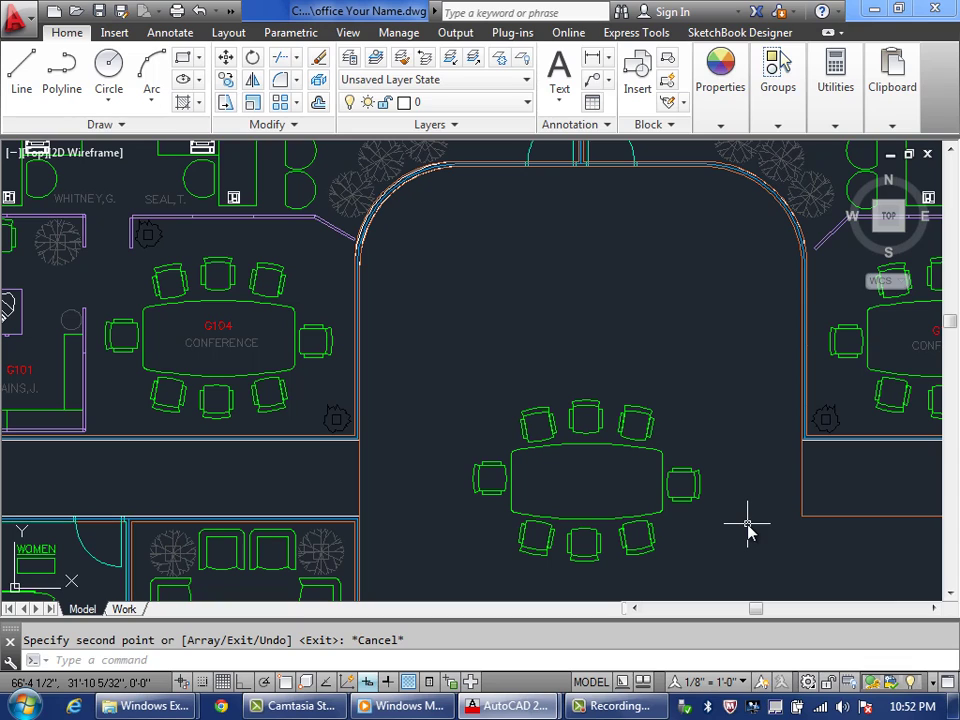
{"action": "left_click", "coordinate": [180, 300]}
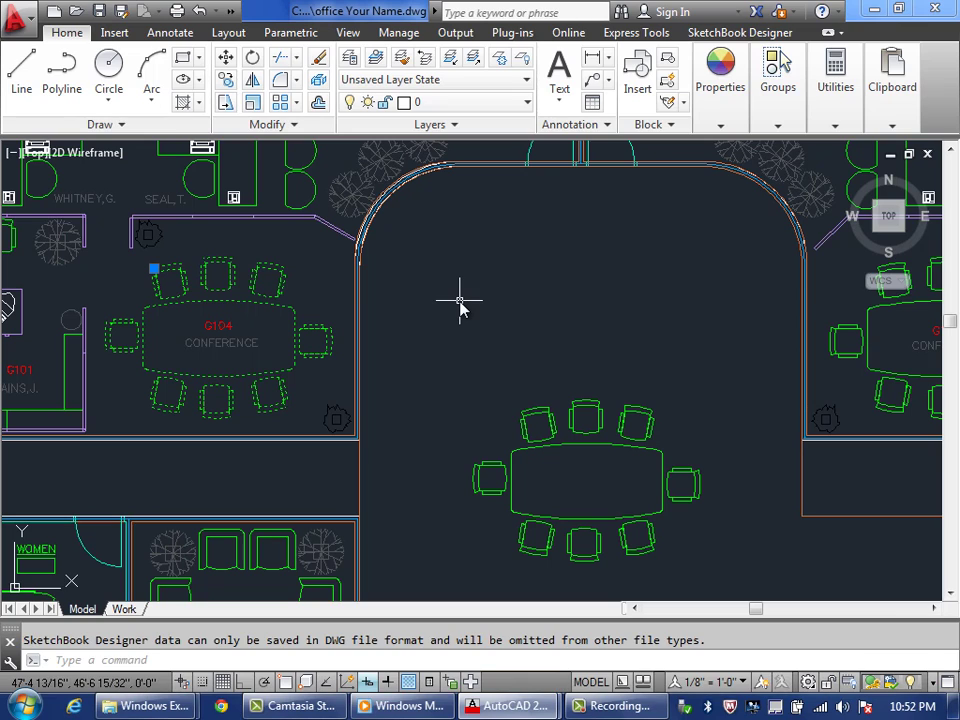
{"action": "left_click", "coordinate": [460, 301]}
{"action": "key", "text": "Escape"}
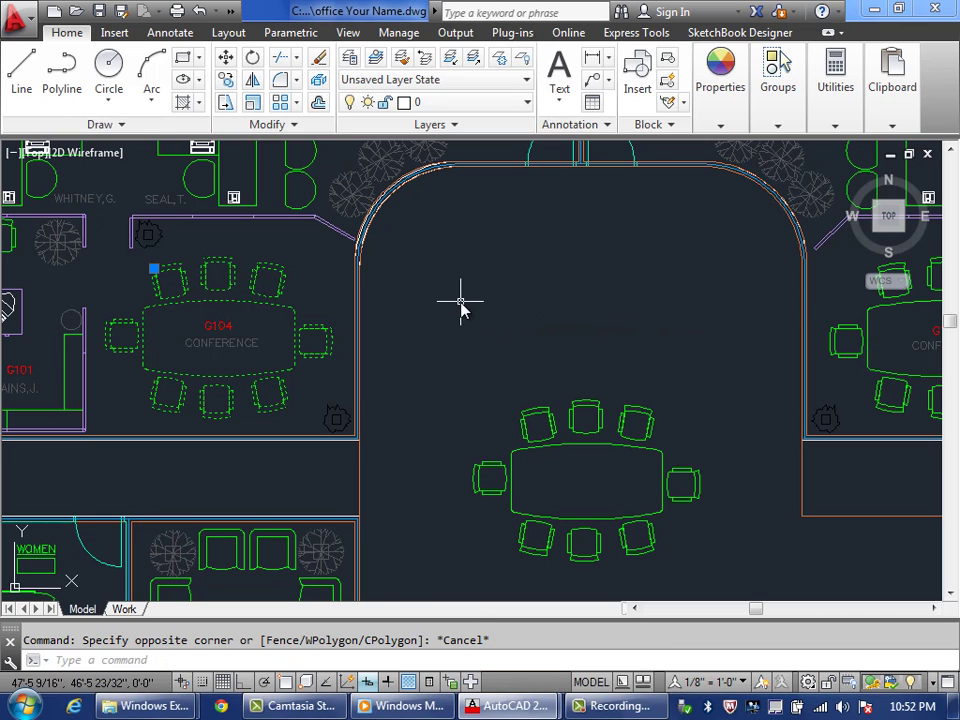
{"action": "key", "text": "ctrl+c"}
{"action": "key", "text": "ctrl+v"}
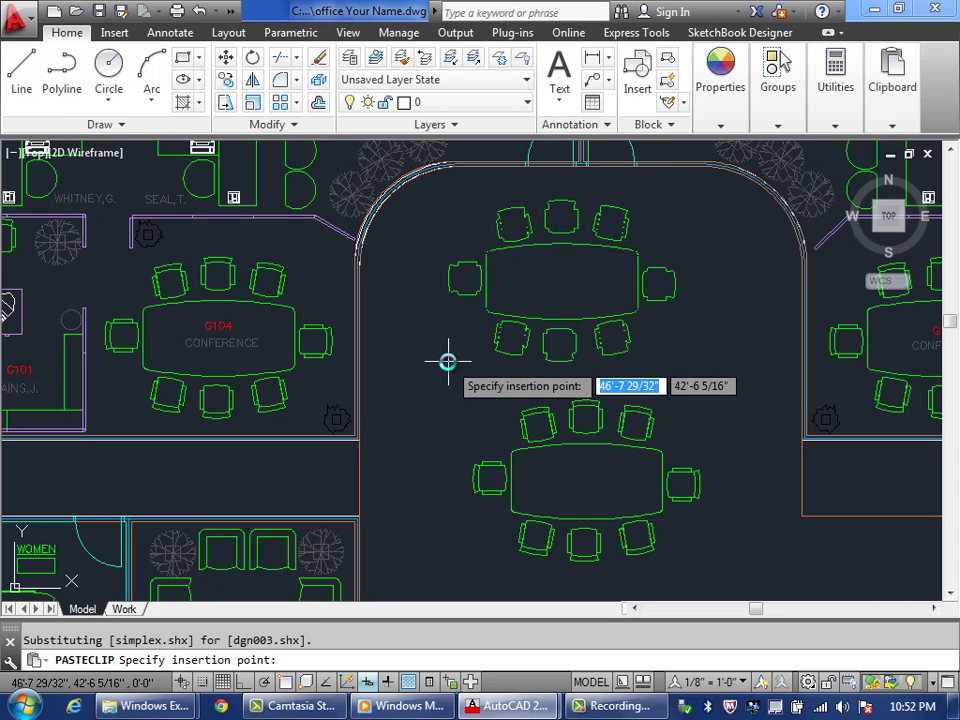
{"action": "key", "text": "Escape"}
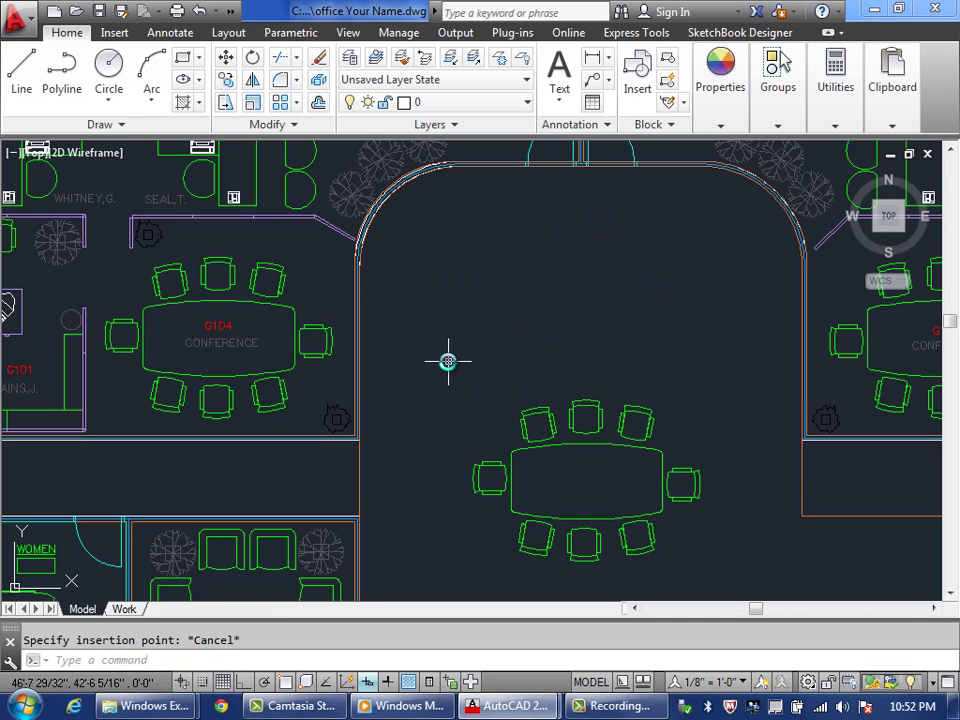
- Copy the VP Reception chair-and-plant group to the top-left and top-right of the lobby
{"action": "mouse_move", "coordinate": [456, 334]}
{"action": "middle_mouse_down"}
{"action": "mouse_move", "coordinate": [466, 293]}
{"action": "mouse_move", "coordinate": [444, 257]}
{"action": "mouse_move", "coordinate": [444, 270]}
{"action": "middle_mouse_up"}
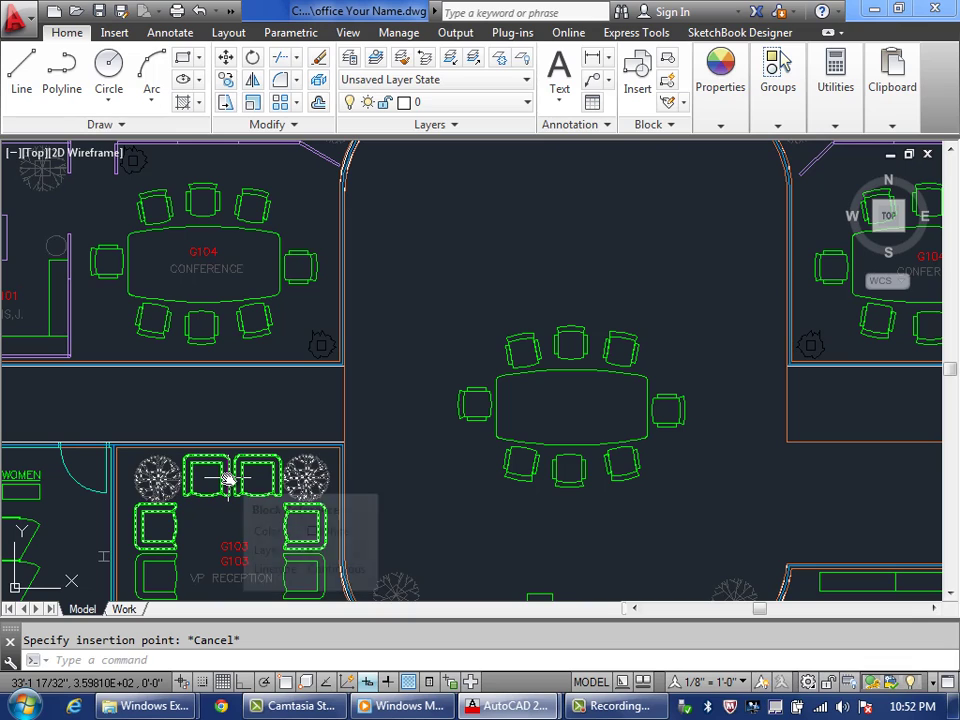
{"action": "left_click", "coordinate": [228, 480]}
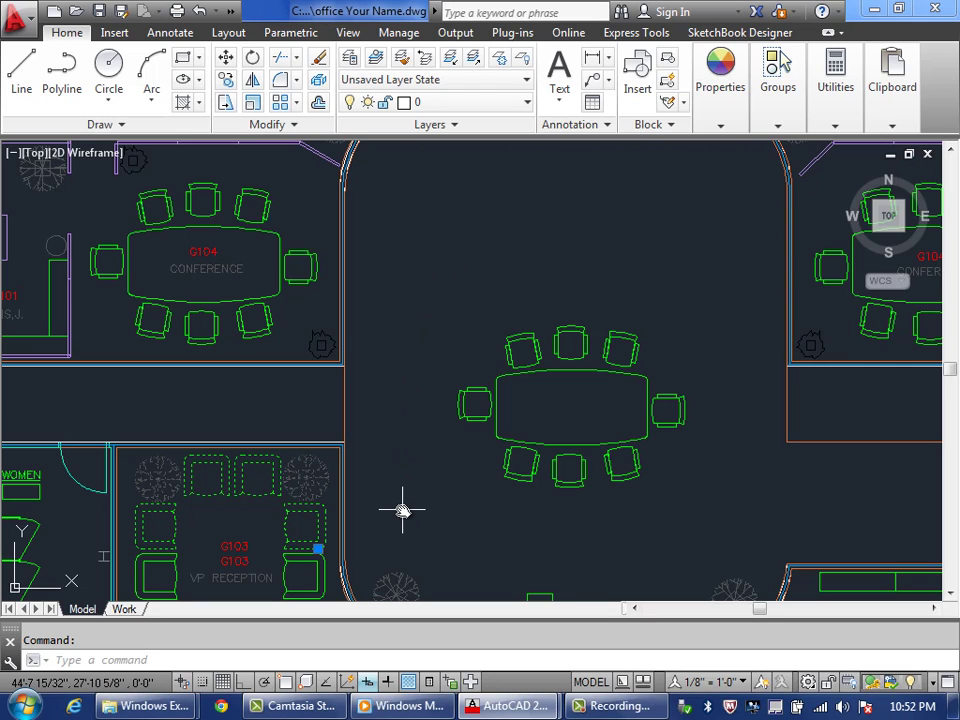
{"action": "key", "text": "Escape"}
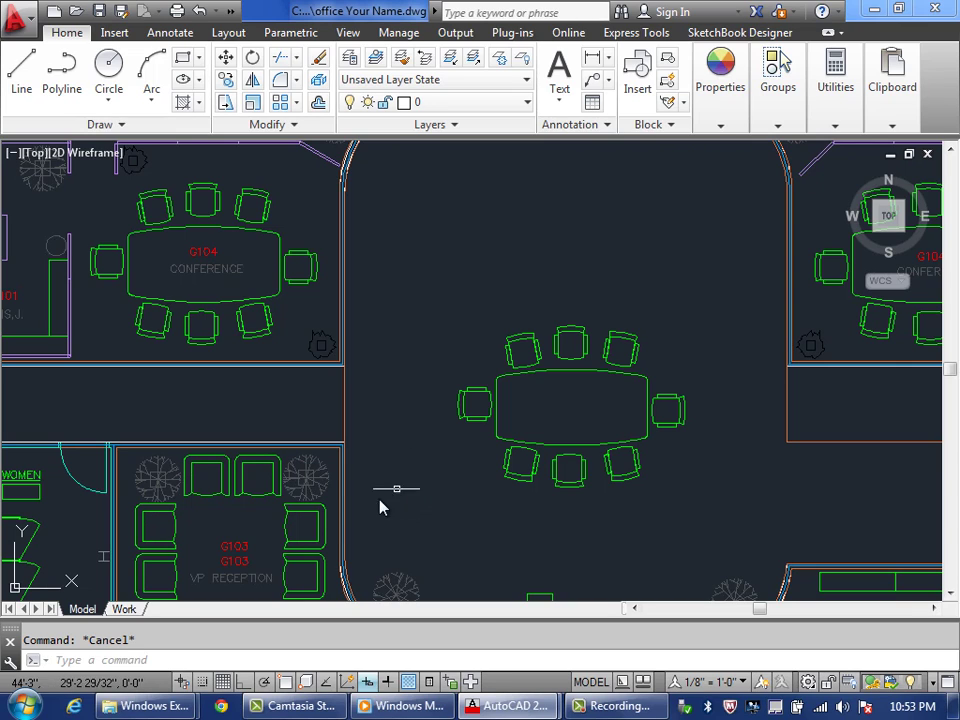
{"action": "left_click", "coordinate": [242, 489]}
{"action": "type", "text": "c"}
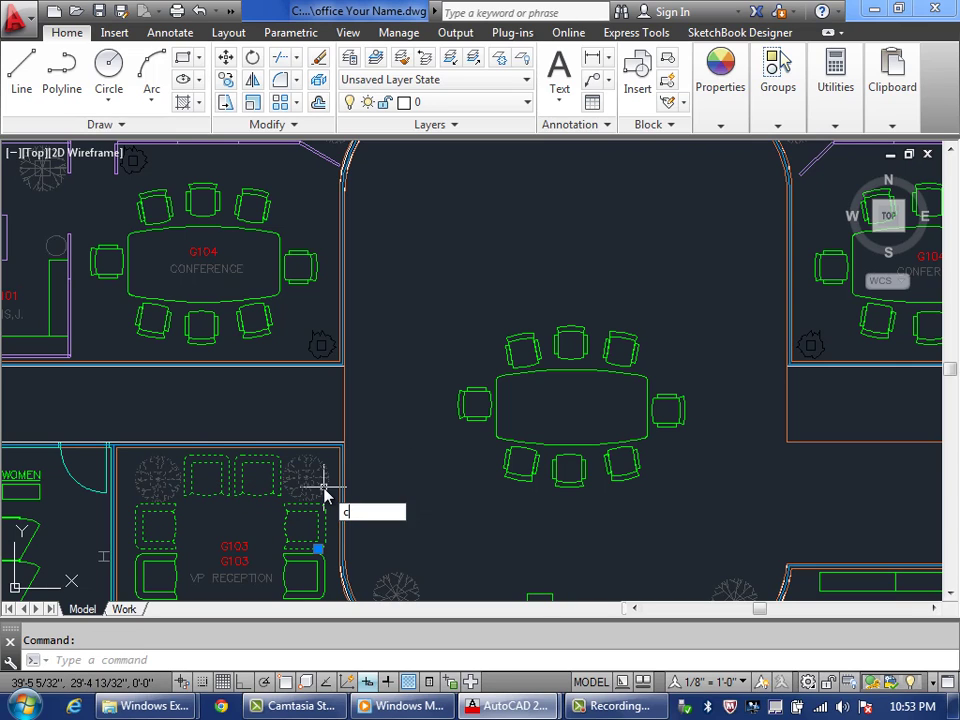
{"action": "type", "text": "o"}
{"action": "key", "text": "Return"}
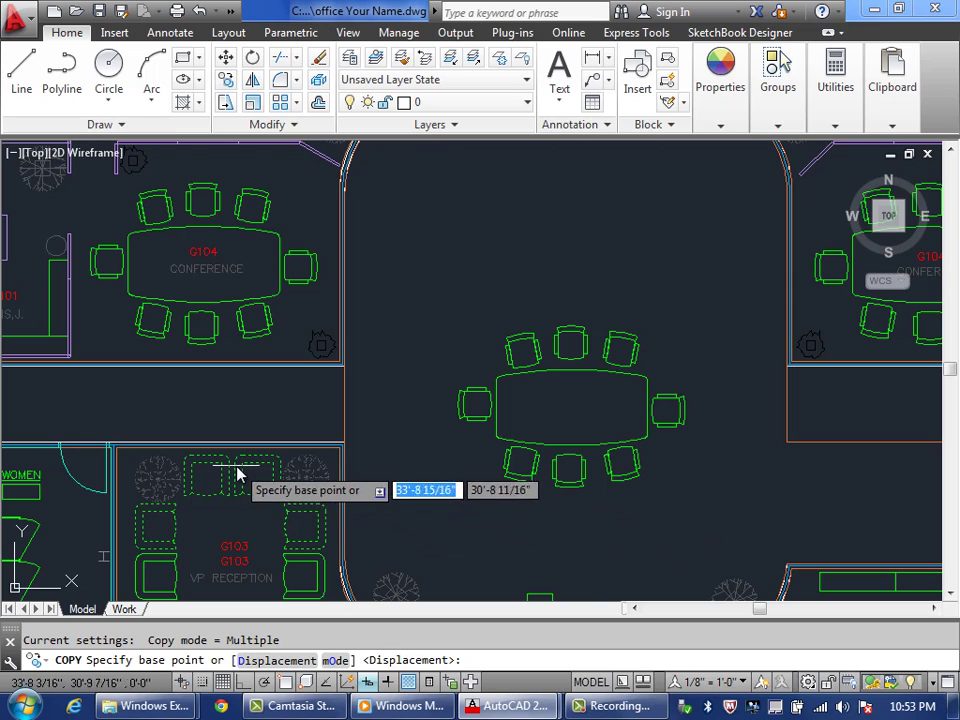
{"action": "left_click", "coordinate": [233, 467]}
{"action": "middle_click_drag", "start_coordinate": [461, 240], "coordinate": [467, 361]}
{"action": "left_click", "coordinate": [448, 256]}
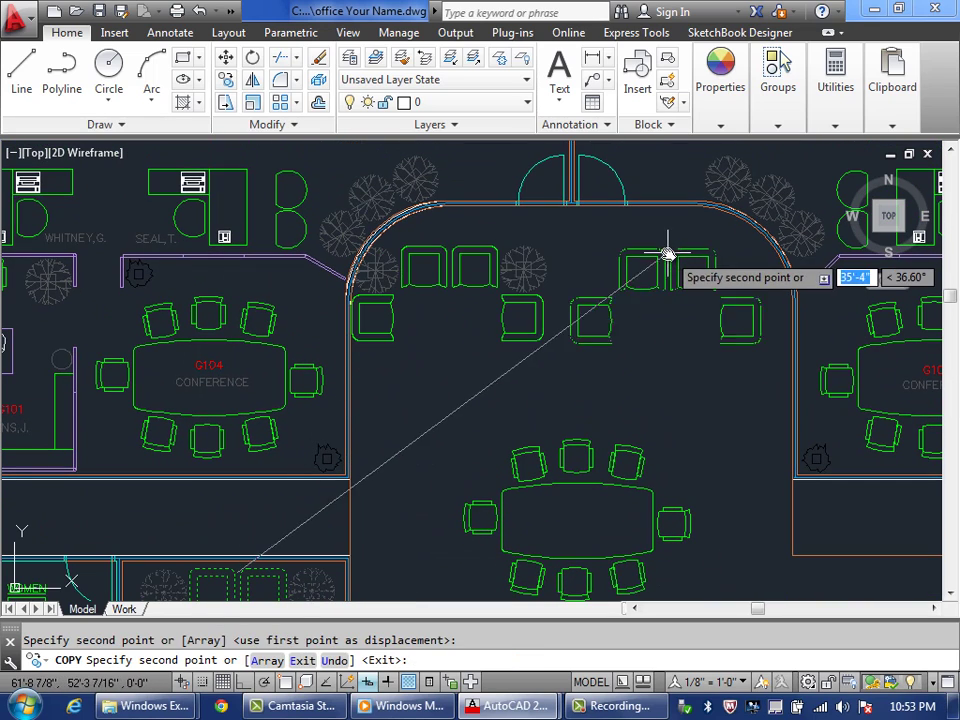
{"action": "left_click", "coordinate": [677, 253]}
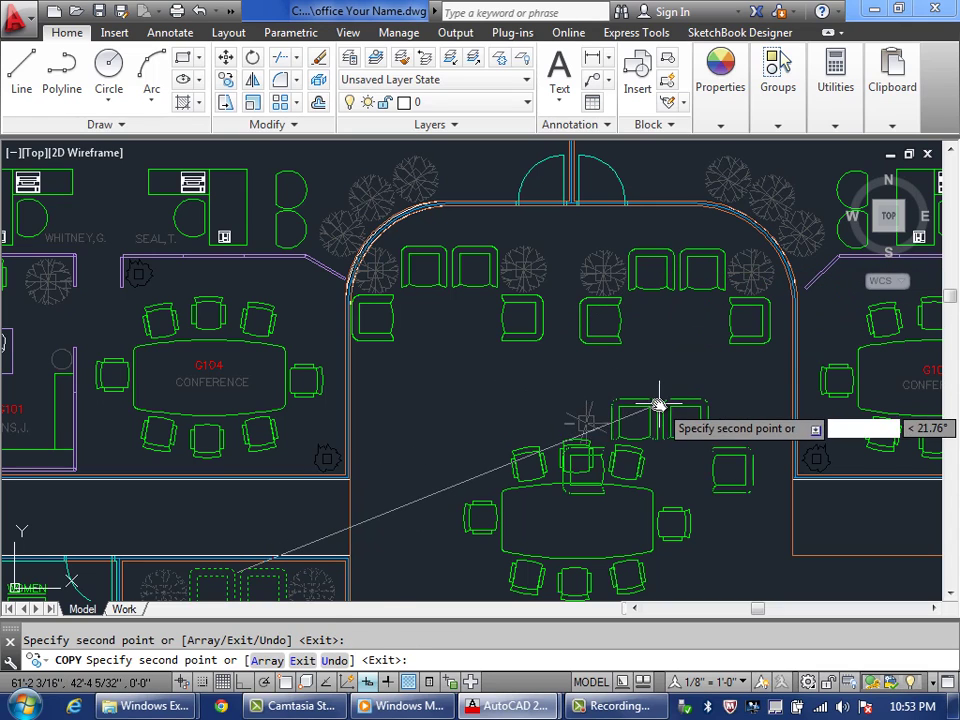
{"action": "key", "text": "Escape"}
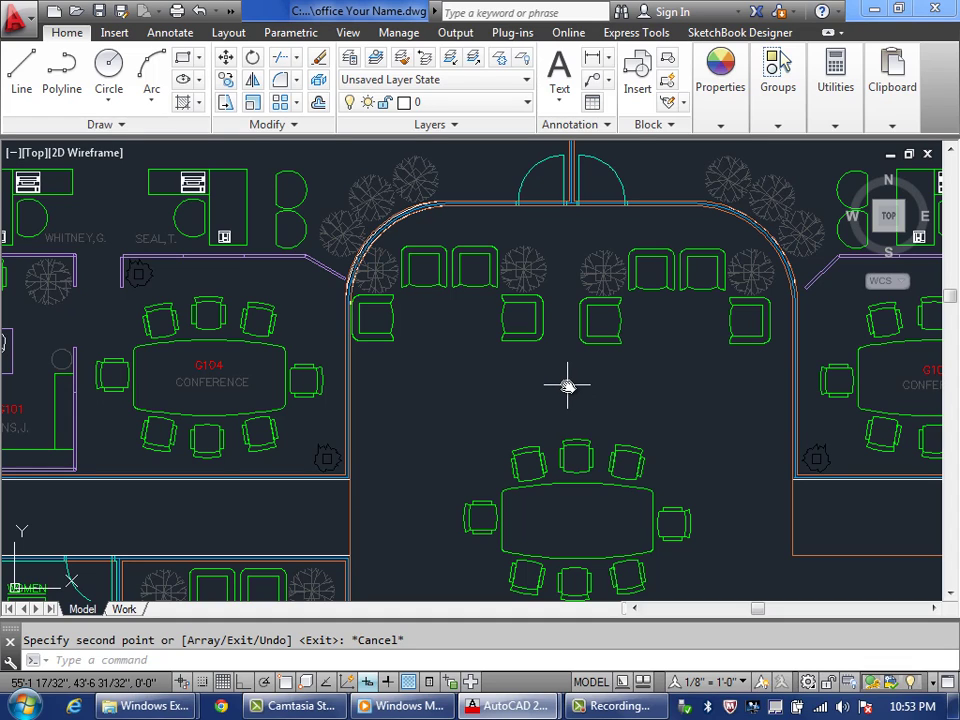
- Rotate the upper-left chair group 45° with RO
{"action": "type", "text": "RO"}
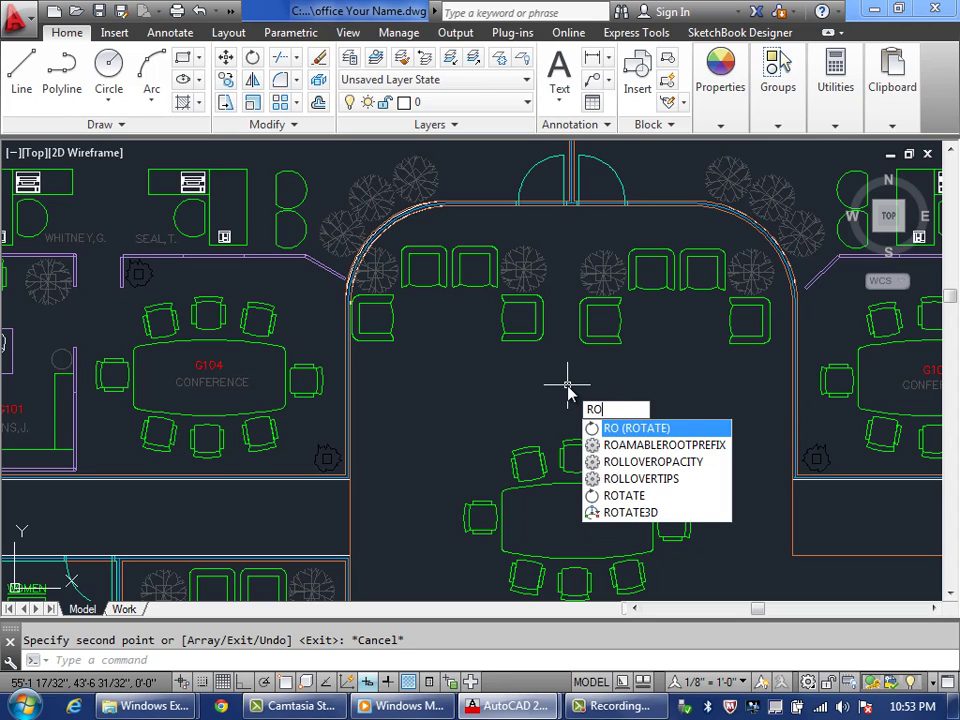
{"action": "key", "text": "Return"}
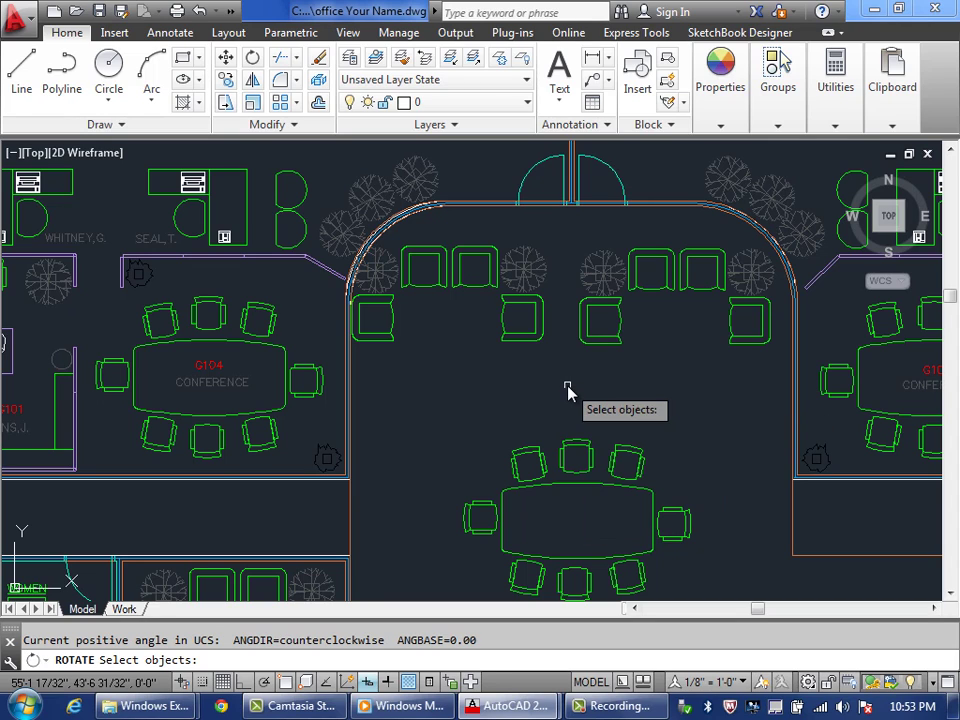
{"action": "left_click", "coordinate": [451, 284]}
{"action": "key", "text": "Return"}
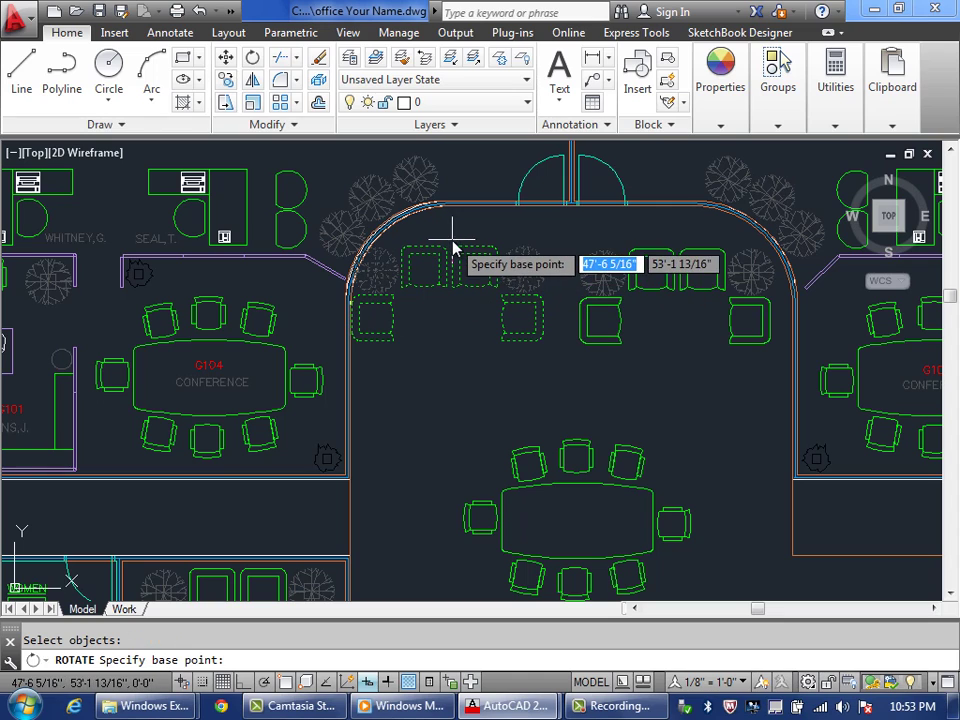
{"action": "left_click", "coordinate": [451, 250]}
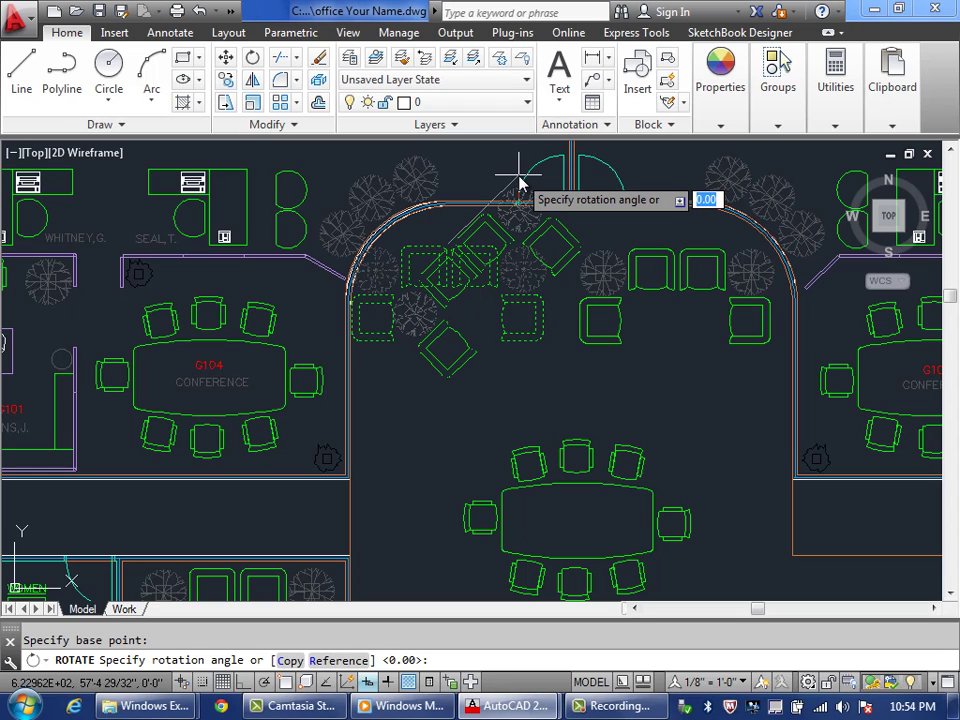
{"action": "type", "text": "45"}
{"action": "key", "text": "Return"}
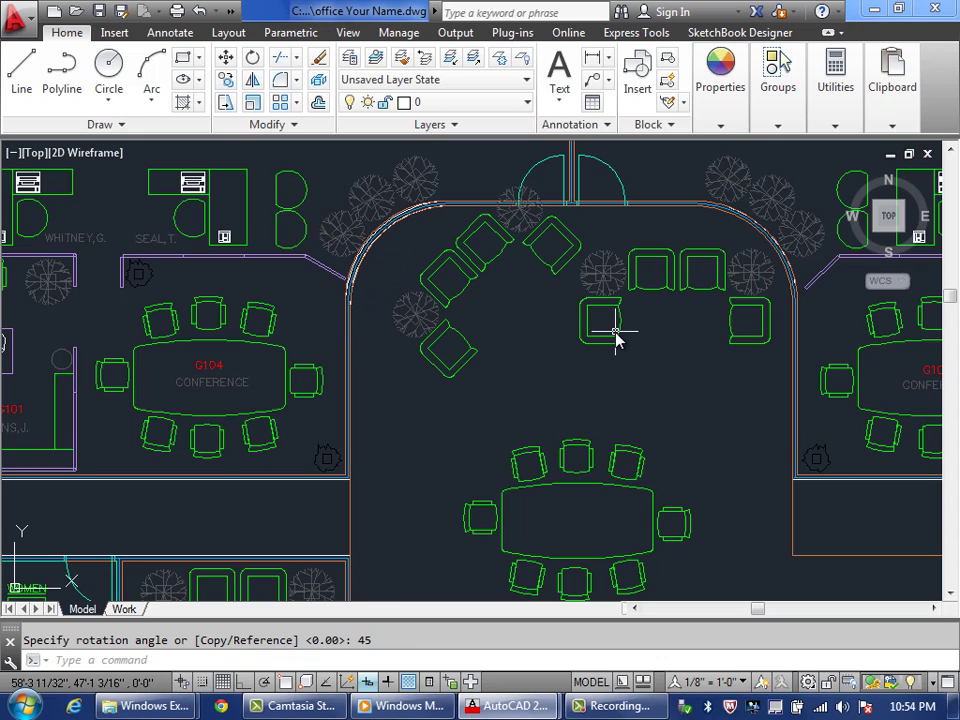
- Rotate the top-right chair group -45° and save the drawing
{"action": "type", "text": "RO"}
{"action": "key", "text": "Return"}
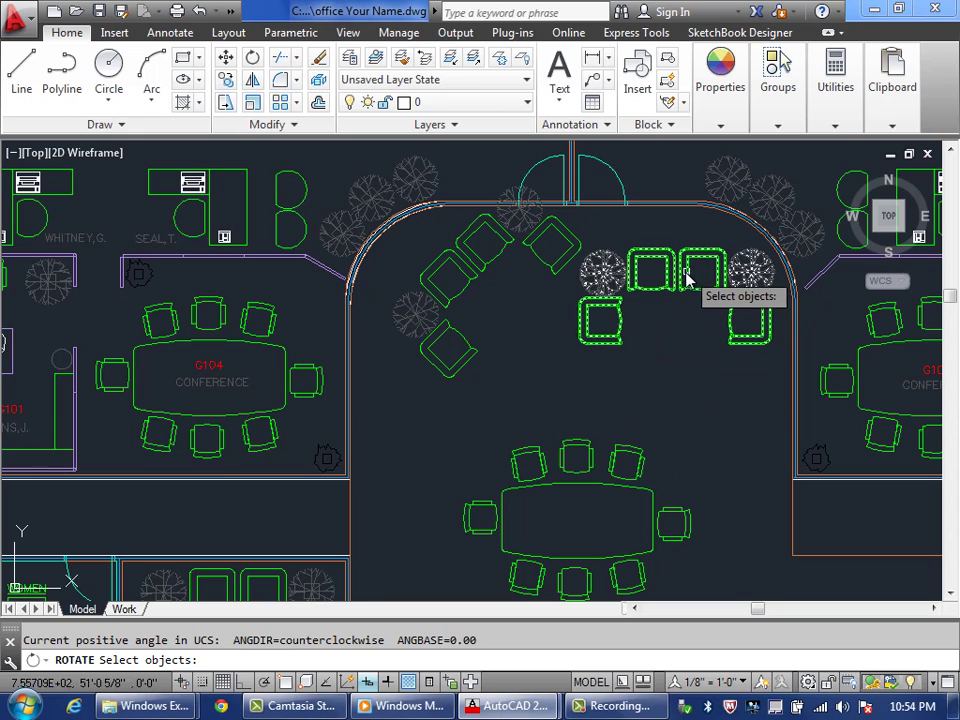
{"action": "left_click", "coordinate": [685, 277]}
{"action": "key", "text": "Return"}
{"action": "left_click", "coordinate": [667, 374]}
{"action": "type", "text": "-45"}
{"action": "key", "text": "Return"}
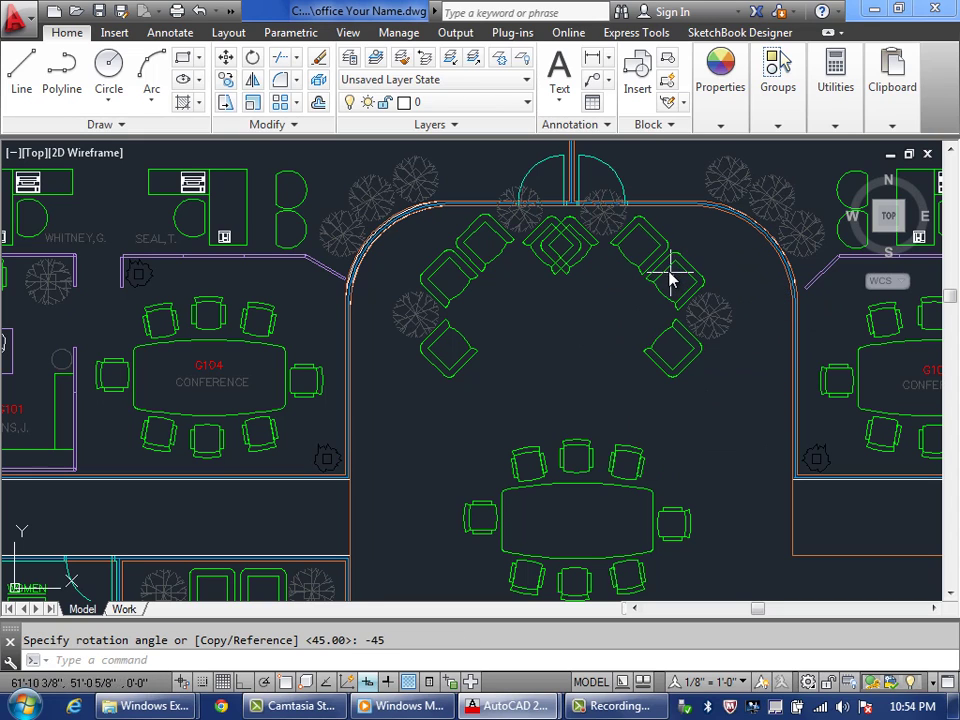
{"action": "left_click", "coordinate": [673, 278]}
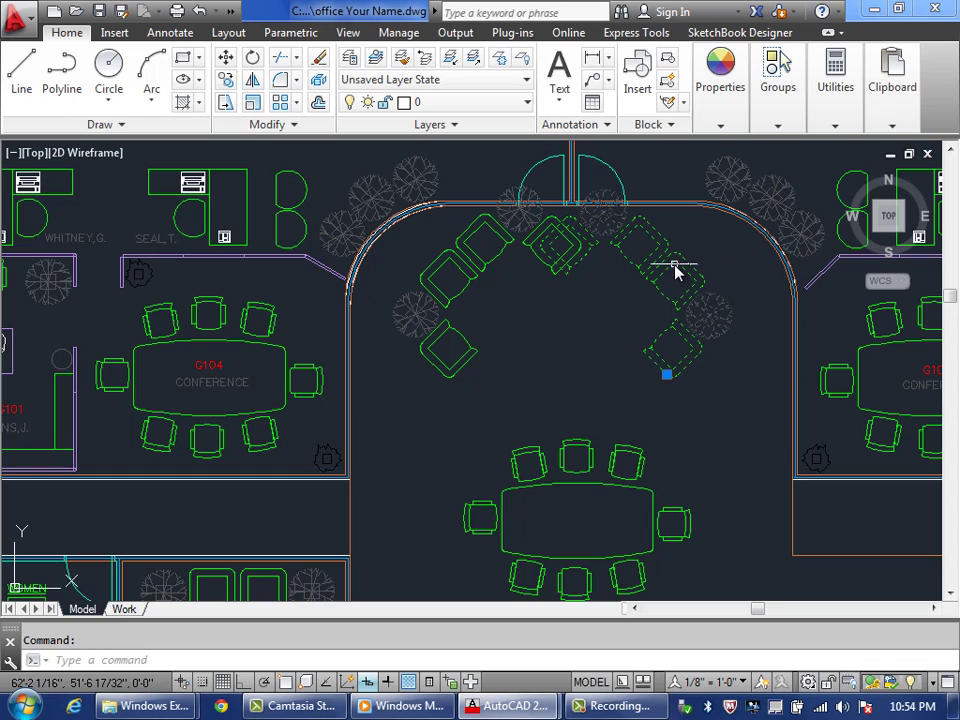
{"action": "key", "text": "ctrl+s"}
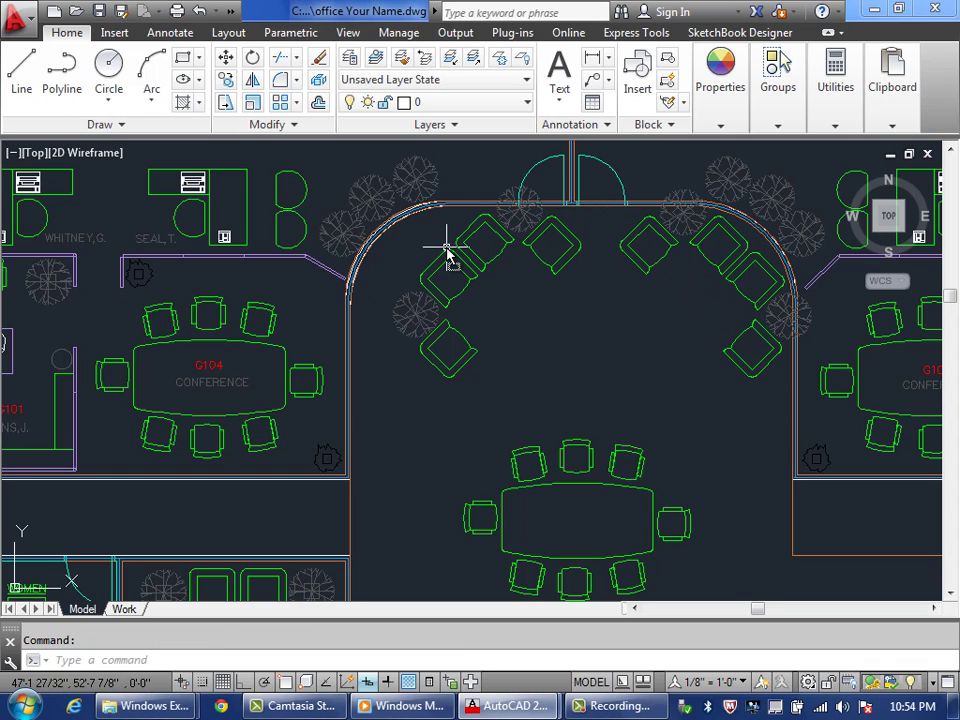
- Drag the left chair group leftward into the upper-left corner against the curved wall
{"action": "left_click", "coordinate": [450, 258]}
{"action": "mouse_move", "coordinate": [450, 258]}
{"action": "left_mouse_down", "text": "ctrl"}
{"action": "mouse_move", "coordinate": [431, 279]}
{"action": "mouse_move", "coordinate": [397, 261]}
{"action": "left_mouse_up", "text": "ctrl"}
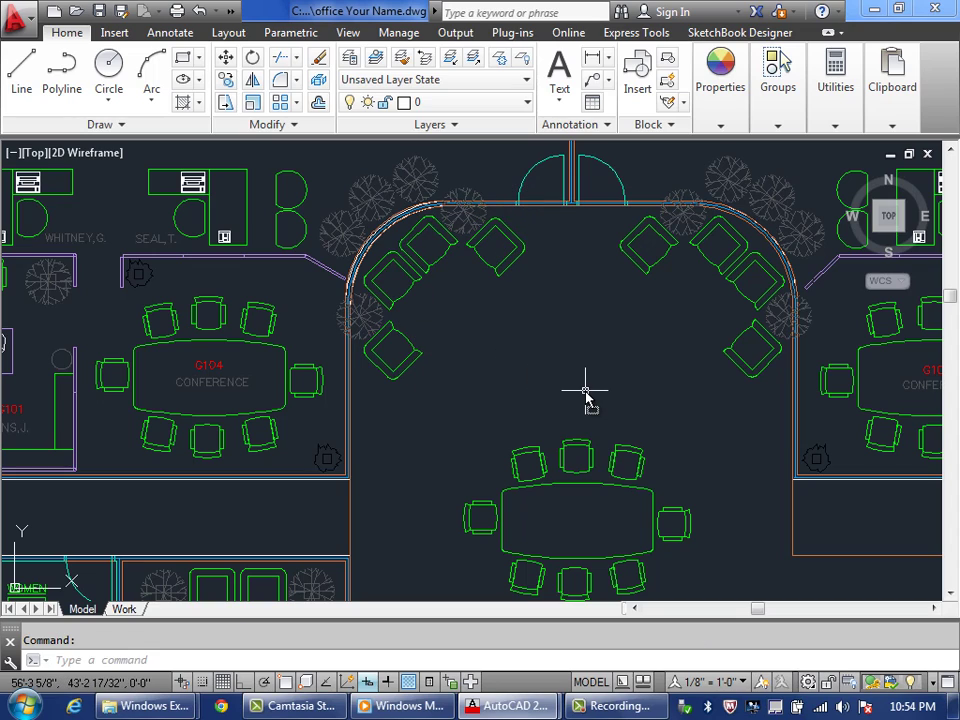
{"action": "key", "text": "Escape"}
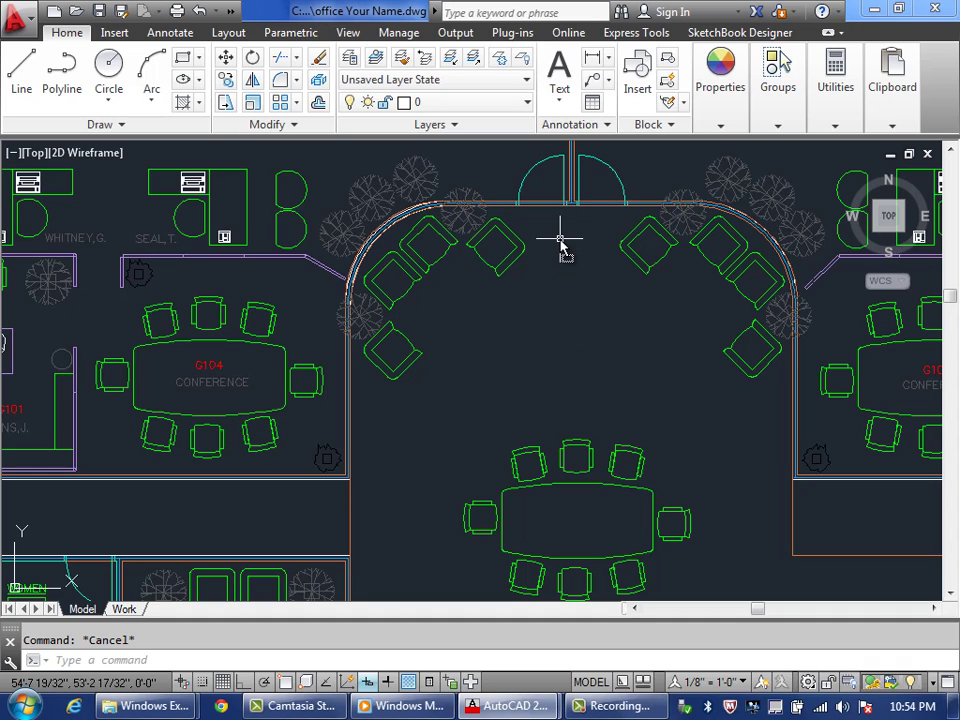
- Search AutoCAD Help for 'break an object' to show the To Break an Object topic
{"action": "left_click", "coordinate": [576, 12]}
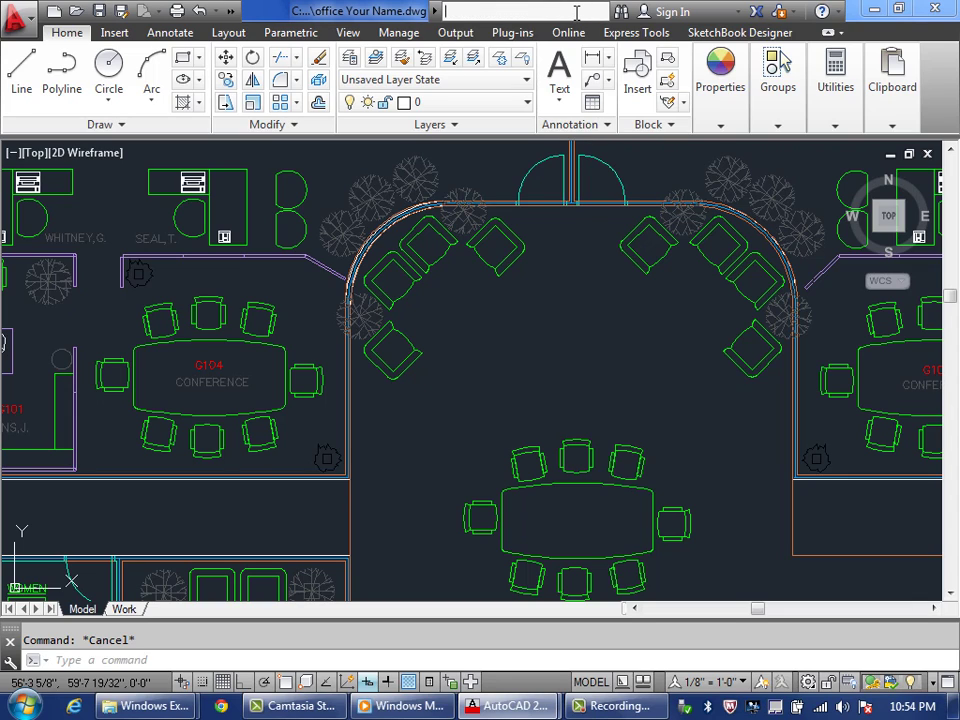
{"action": "type", "text": "break an object"}
{"action": "key", "text": "Return"}
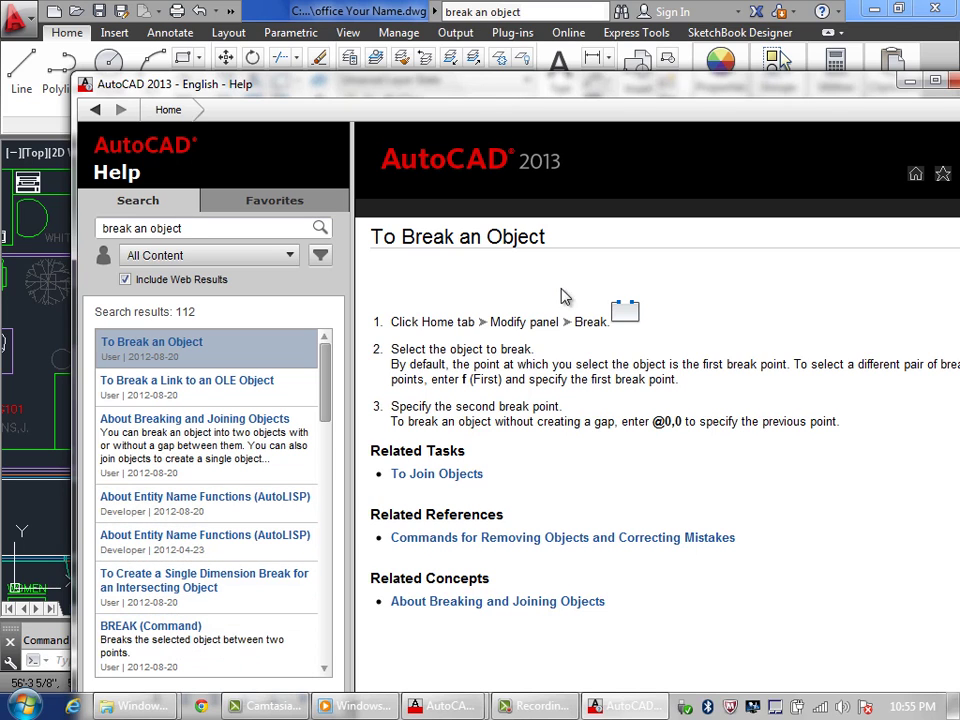
{"action": "left_click_drag", "start_coordinate": [875, 103], "coordinate": [836, 102]}
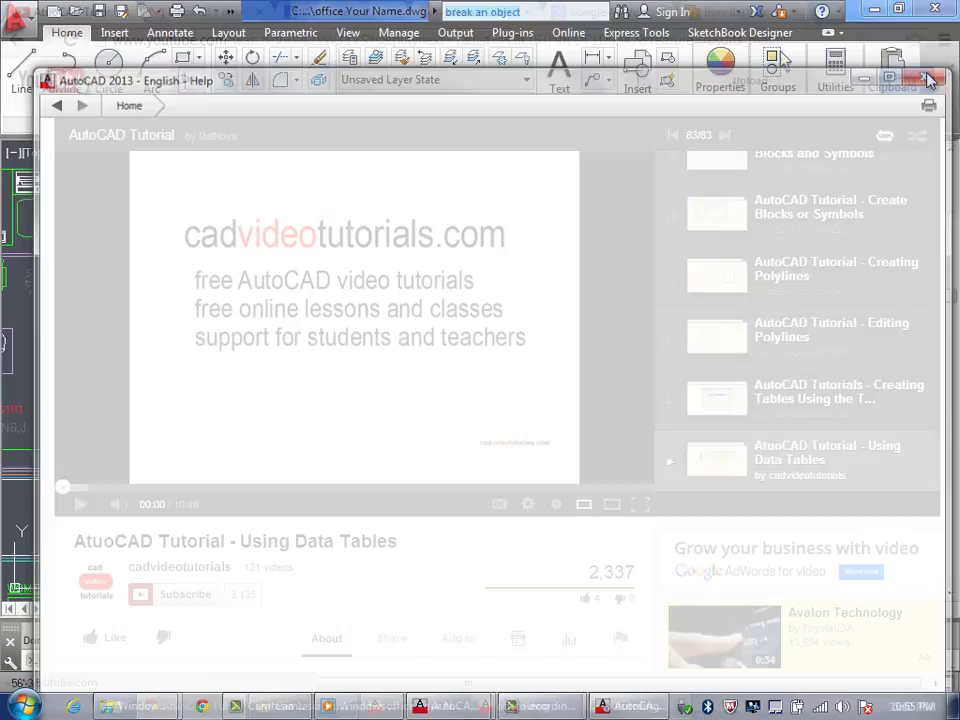
- Search YouTube for 'break an object in autocad' videos
{"action": "type", "text": "b"}
{"action": "type", "text": "reak an"}
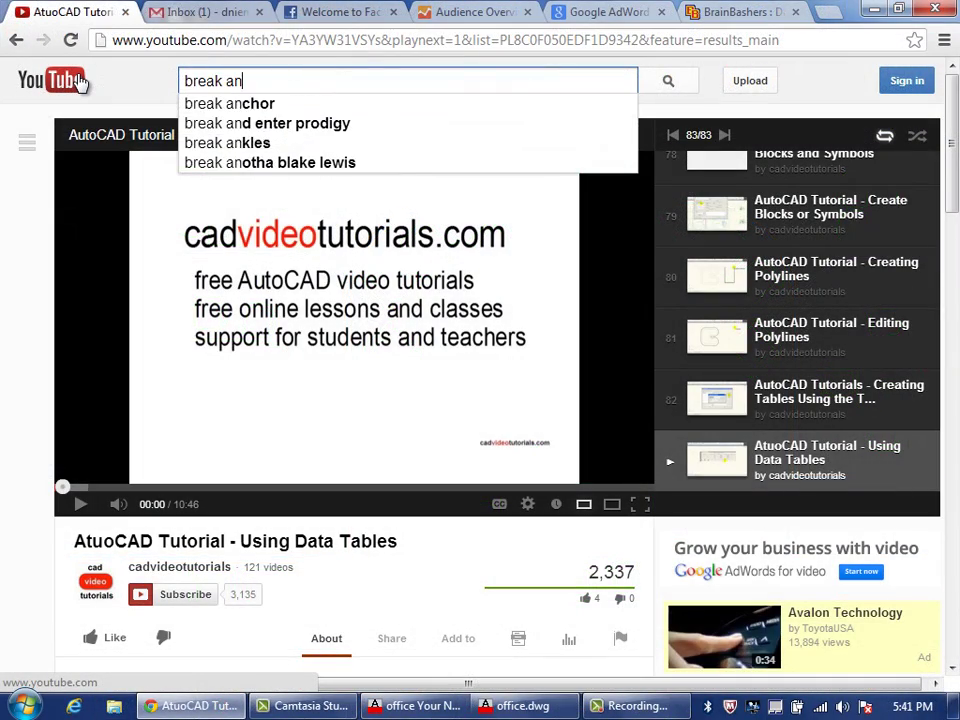
{"action": "type", "text": " object in autocad"}
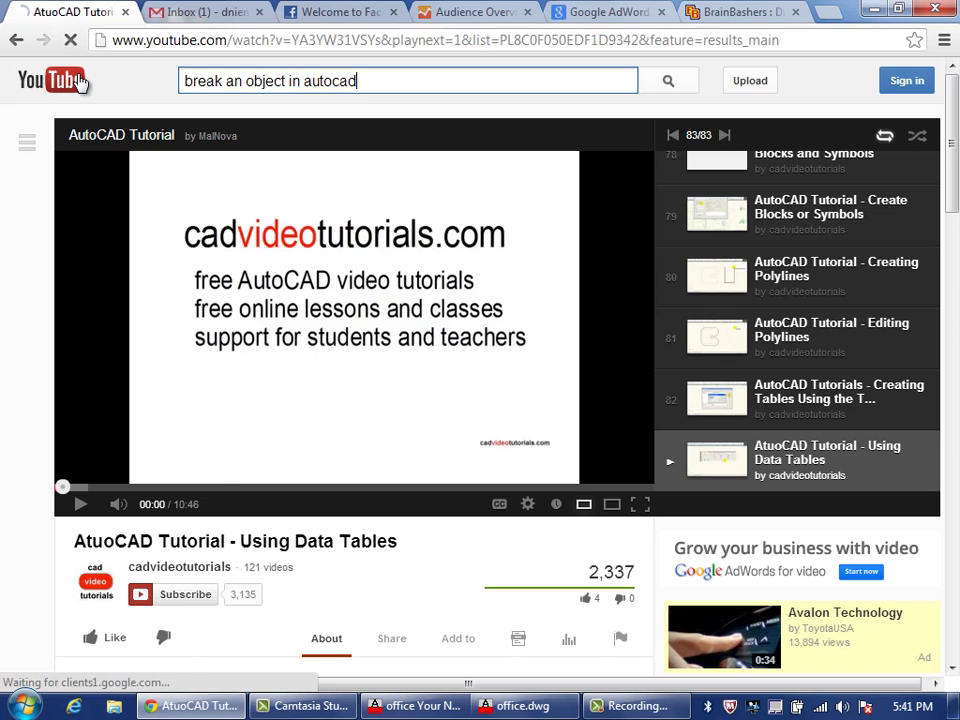
{"action": "key", "text": "Return"}
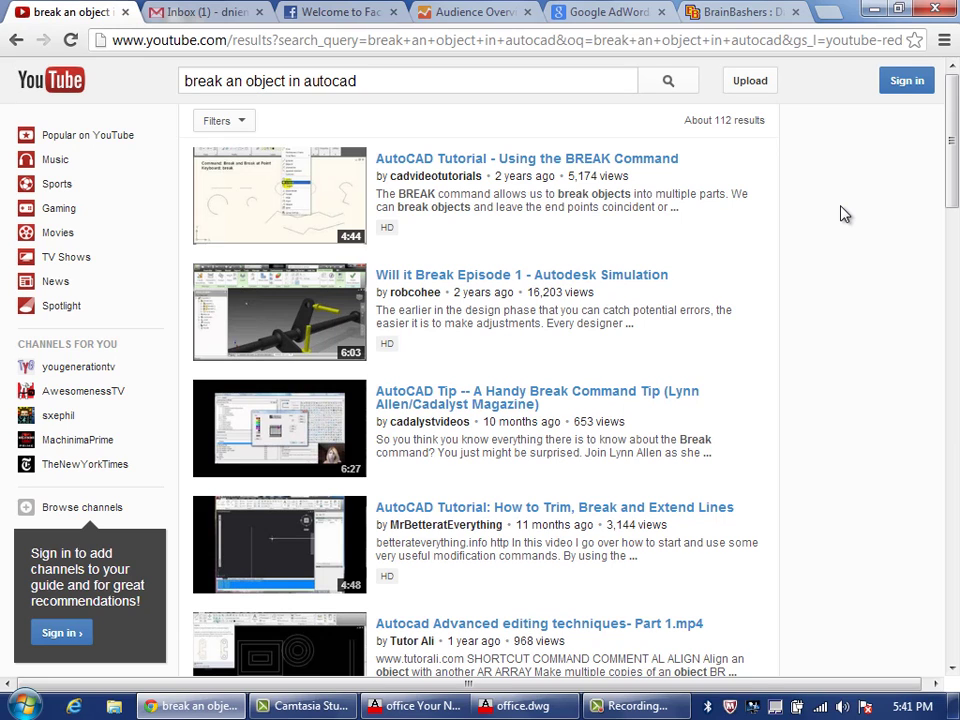
{"action": "left_click", "coordinate": [365, 78]}
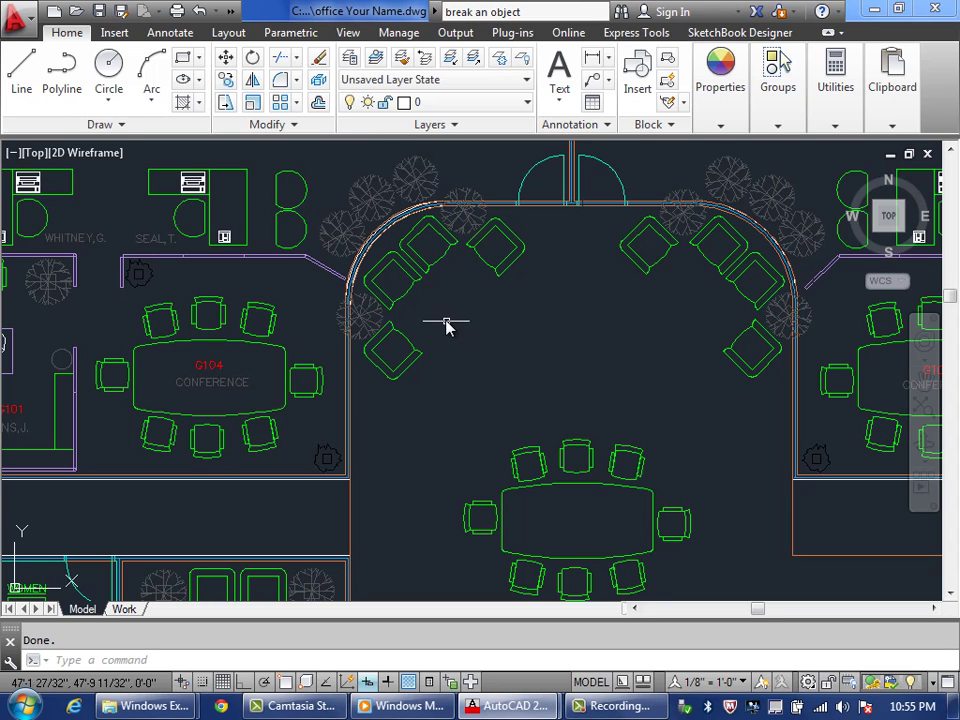
- Zoom and pan onto the upper-left lobby corner with its angled chairs and trees
{"action": "scroll", "coordinate": [446, 322], "scroll_direction": "up", "scroll_amount": 2}
{"action": "middle_click_drag", "start_coordinate": [446, 319], "coordinate": [450, 375]}
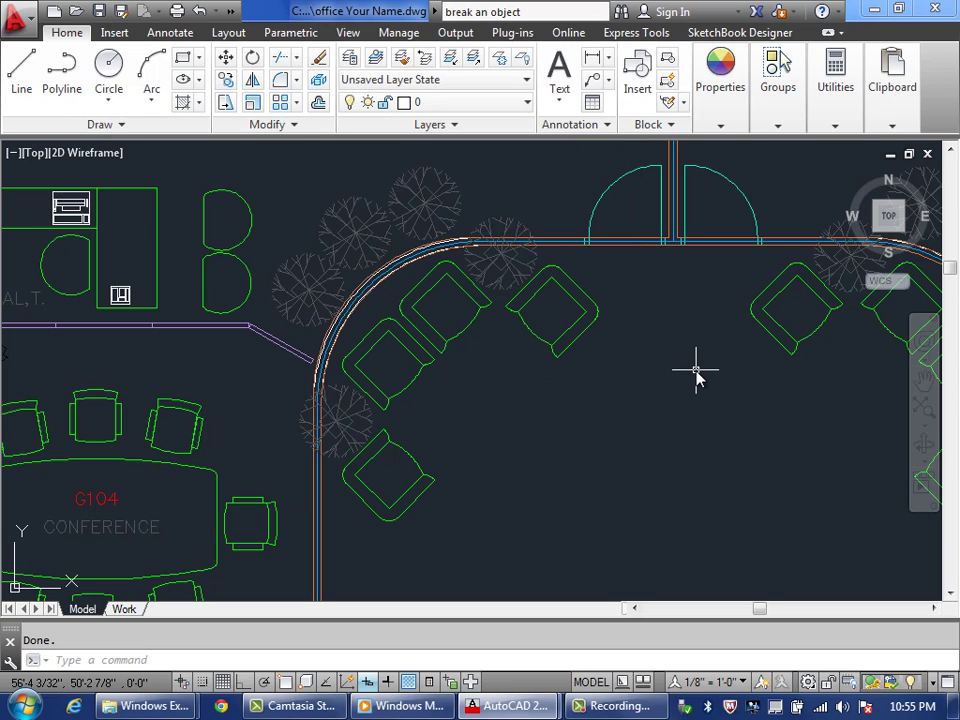
{"action": "key", "text": "Escape"}
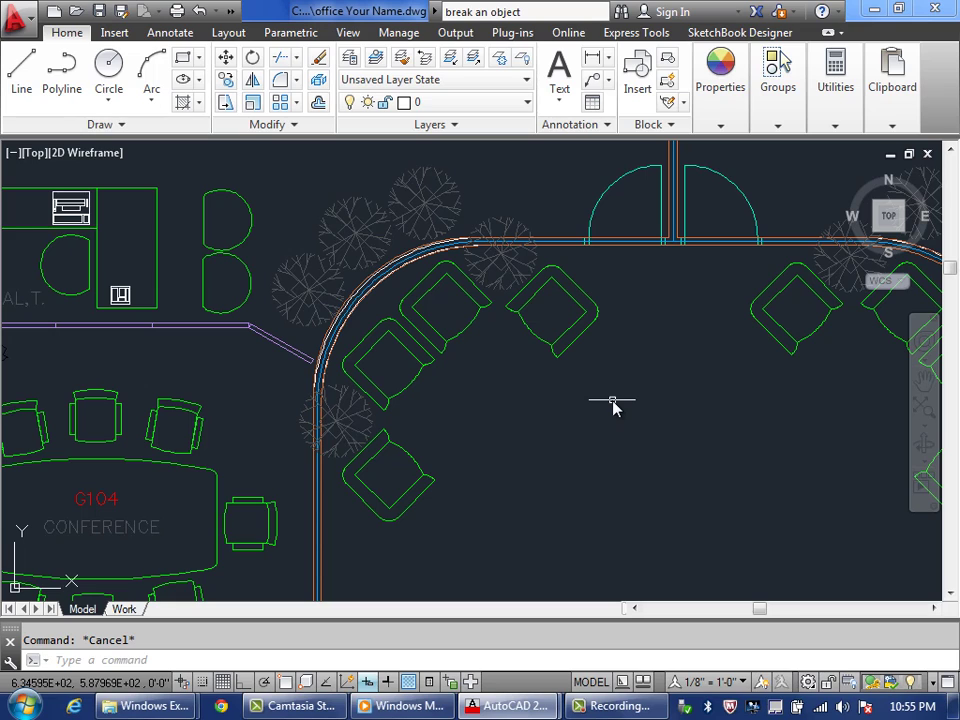
- Explode the upper-left chair group into separate pieces
{"action": "type", "text": "explode"}
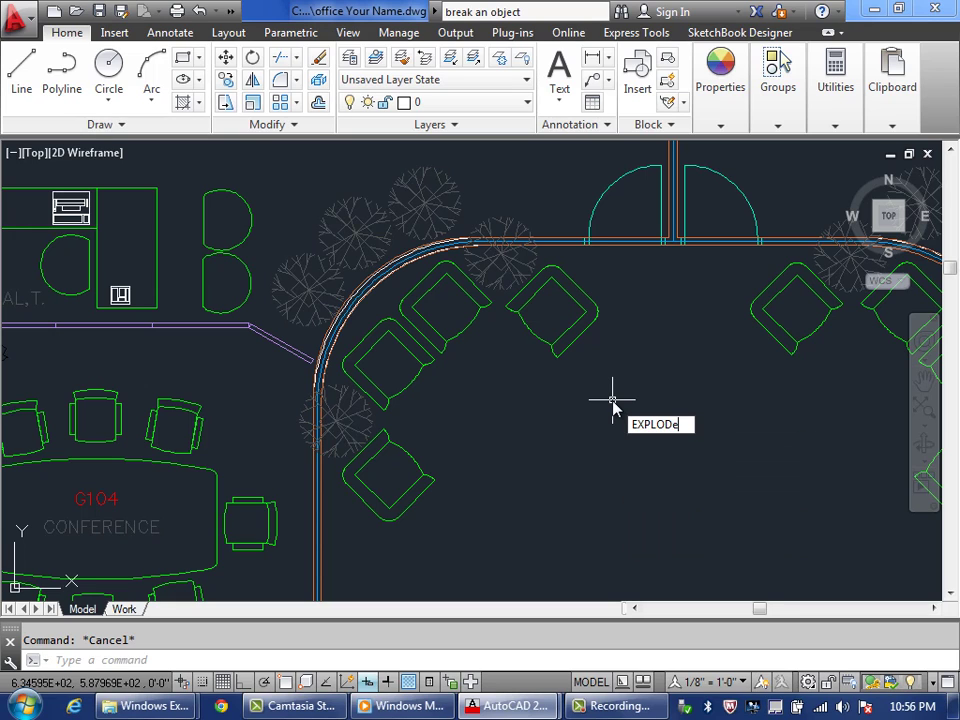
{"action": "key", "text": "Return"}
{"action": "left_click", "coordinate": [469, 333]}
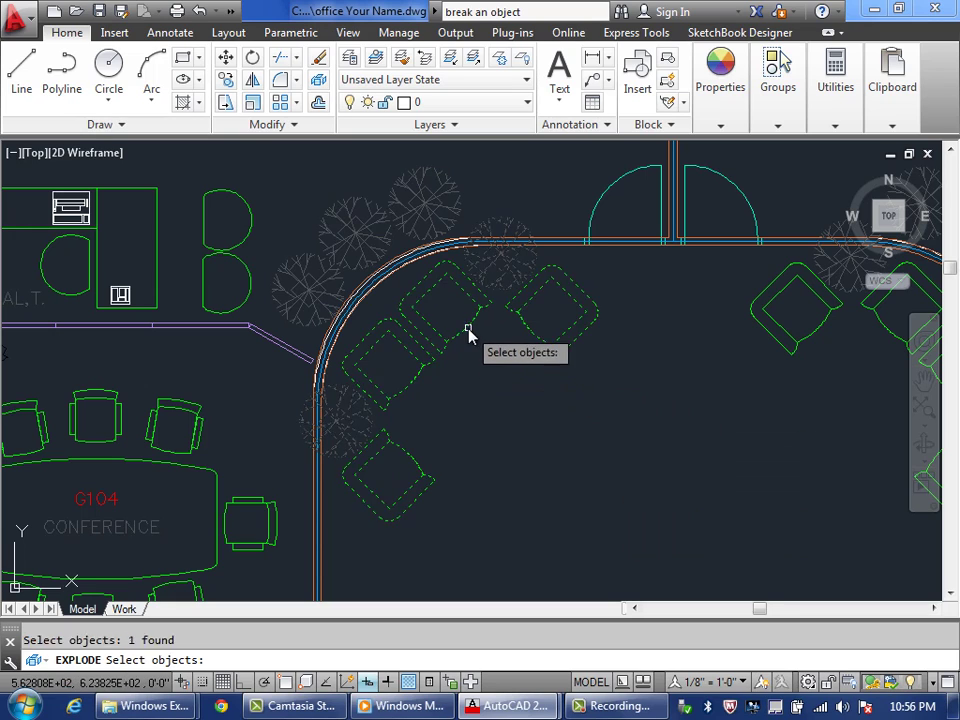
{"action": "key", "text": "Return"}
- Erase the extra trees by the curved wall and recenter the whole floor plan
{"action": "key", "text": "Delete"}
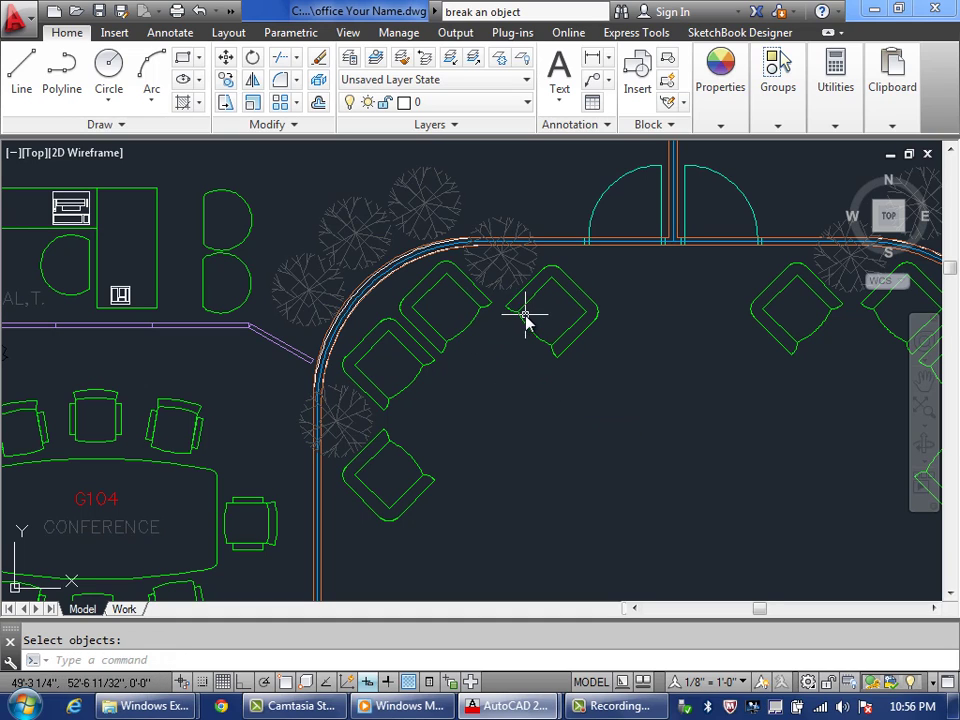
{"action": "left_click", "coordinate": [492, 284]}
{"action": "left_click", "coordinate": [501, 273]}
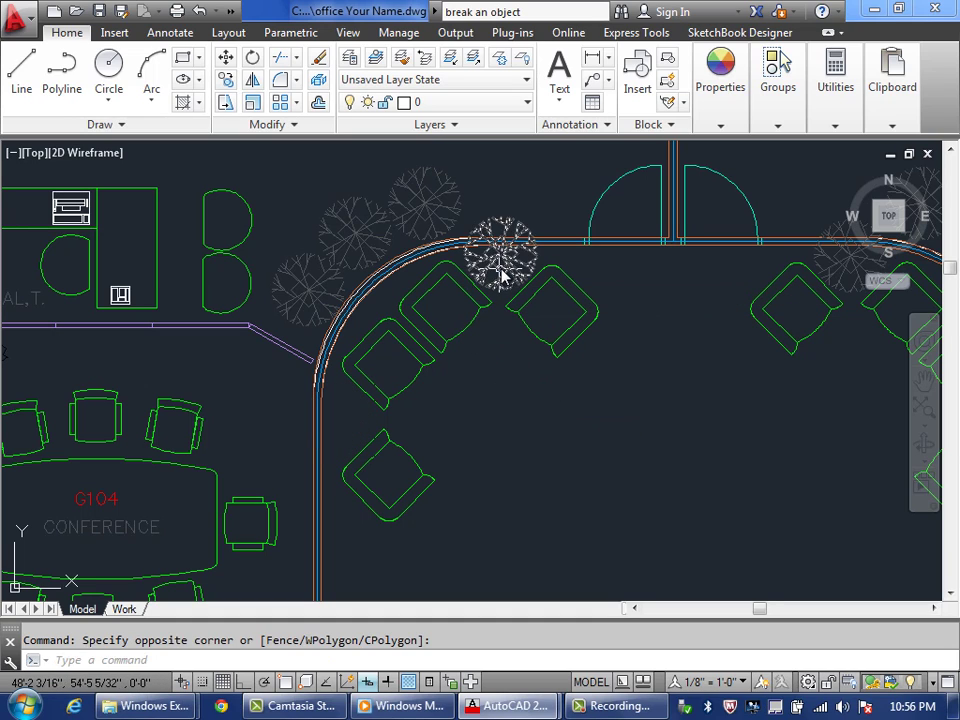
{"action": "key", "text": "Delete"}
{"action": "mouse_move", "coordinate": [670, 395]}
{"action": "middle_mouse_down"}
{"action": "mouse_move", "coordinate": [643, 435]}
{"action": "mouse_move", "coordinate": [512, 418]}
{"action": "middle_mouse_up"}
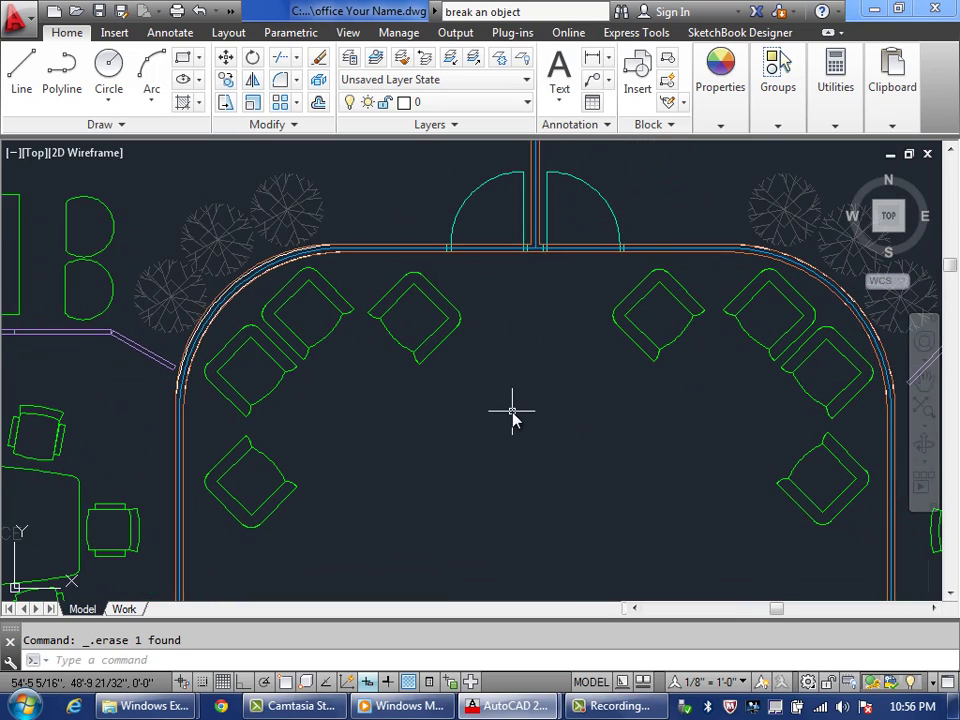
{"action": "scroll", "coordinate": [512, 418], "scroll_direction": "down", "scroll_amount": 3}
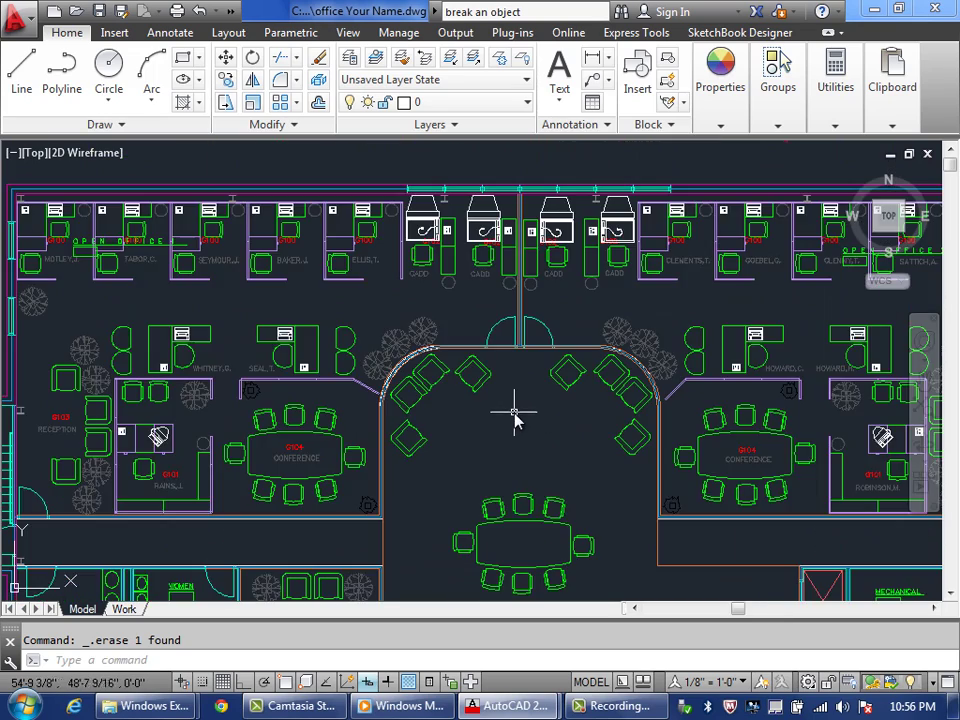
{"action": "scroll", "coordinate": [512, 418], "scroll_direction": "up", "scroll_amount": 1}
{"action": "middle_click_drag", "start_coordinate": [512, 418], "coordinate": [462, 294]}
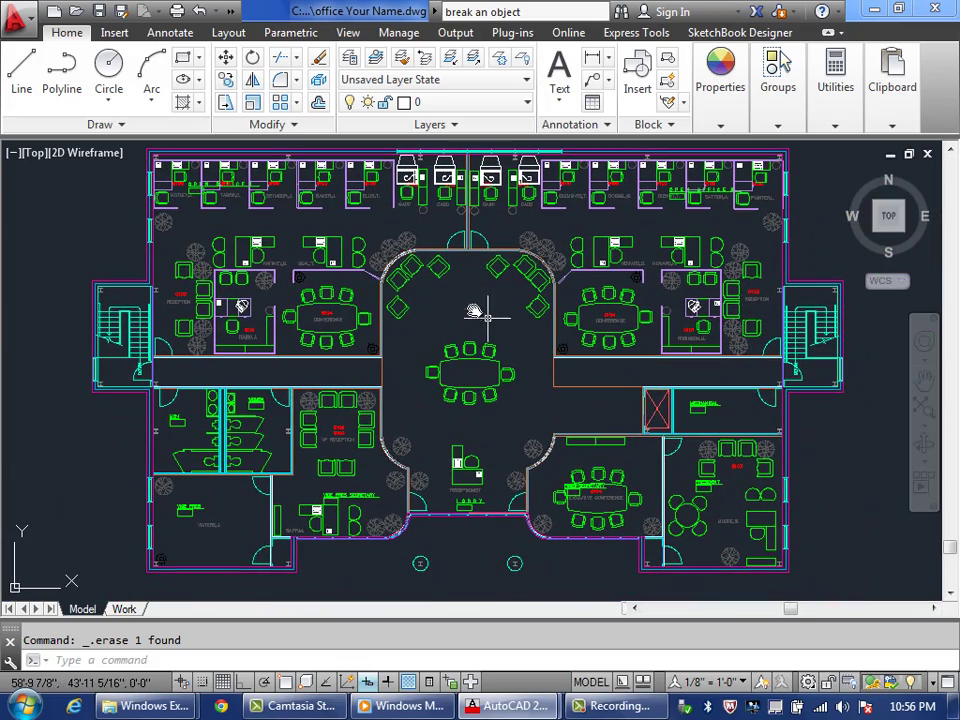